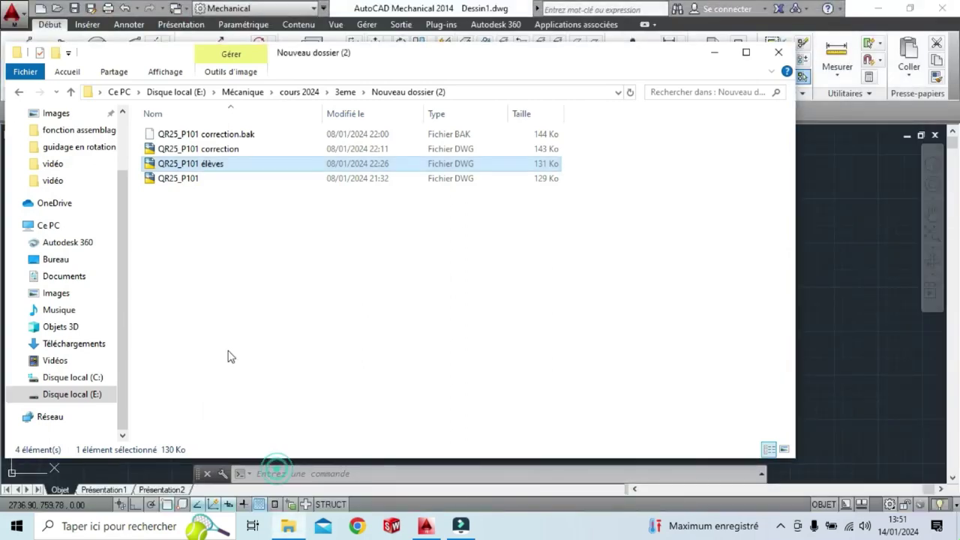
Open the drawing QR25_P101 élèves.dwg from File Explorer in AutoCAD Mechanical.
{"action": "double_click", "coordinate": [235, 165]}
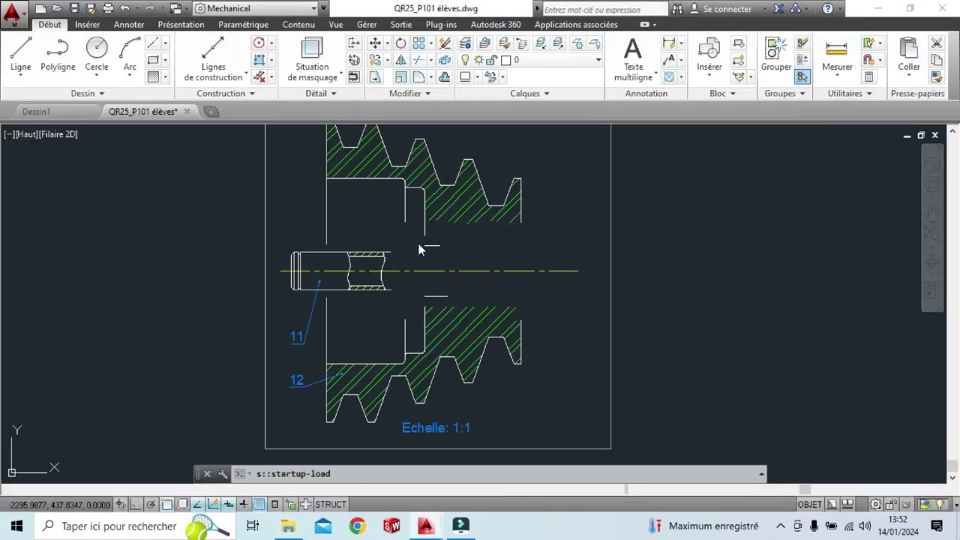
Zoom in on the pulley shoulder and shaft, and keep 'fort' as the current layer.
{"action": "scroll", "coordinate": [364, 253], "scroll_direction": "up", "scroll_amount": 2}
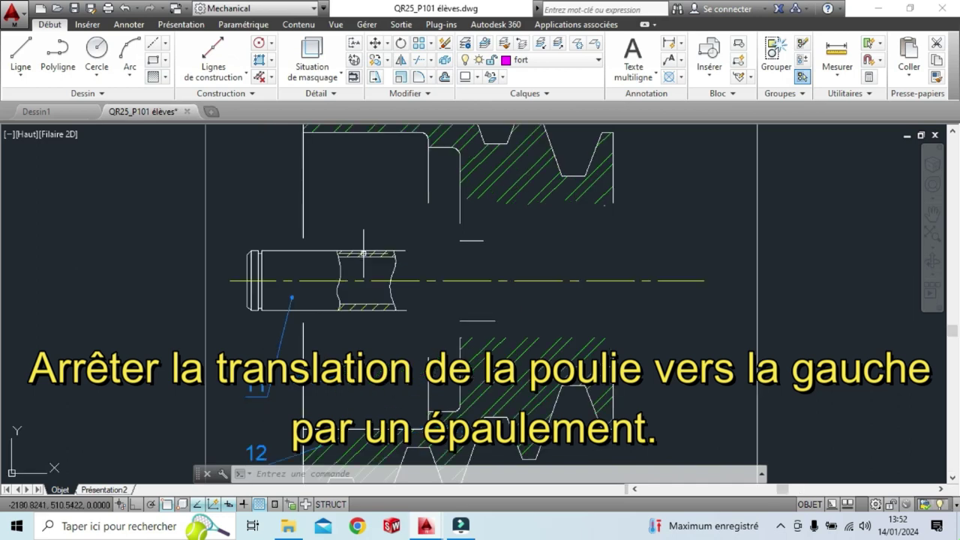
{"action": "scroll", "coordinate": [592, 208], "scroll_direction": "up", "scroll_amount": 1}
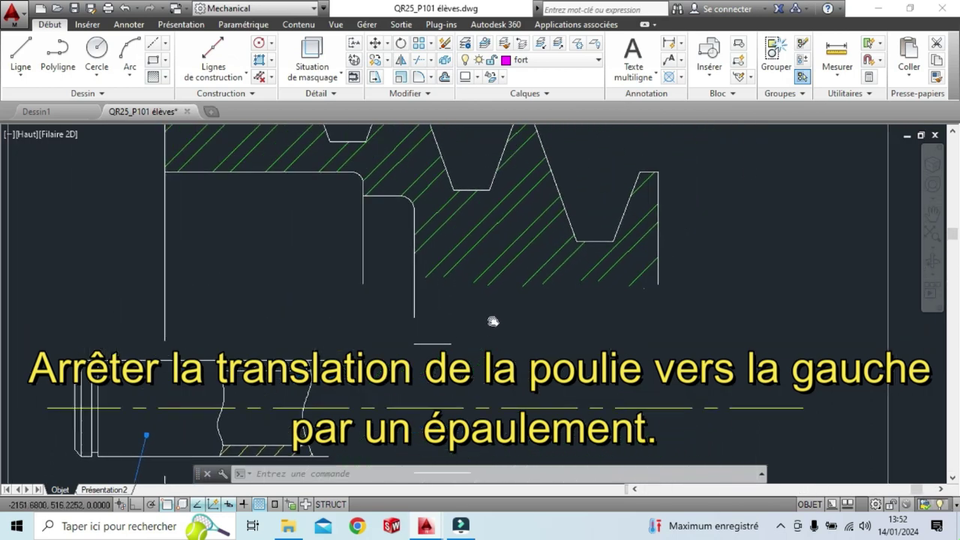
{"action": "middle_click_drag", "start_coordinate": [493, 260], "coordinate": [488, 331]}
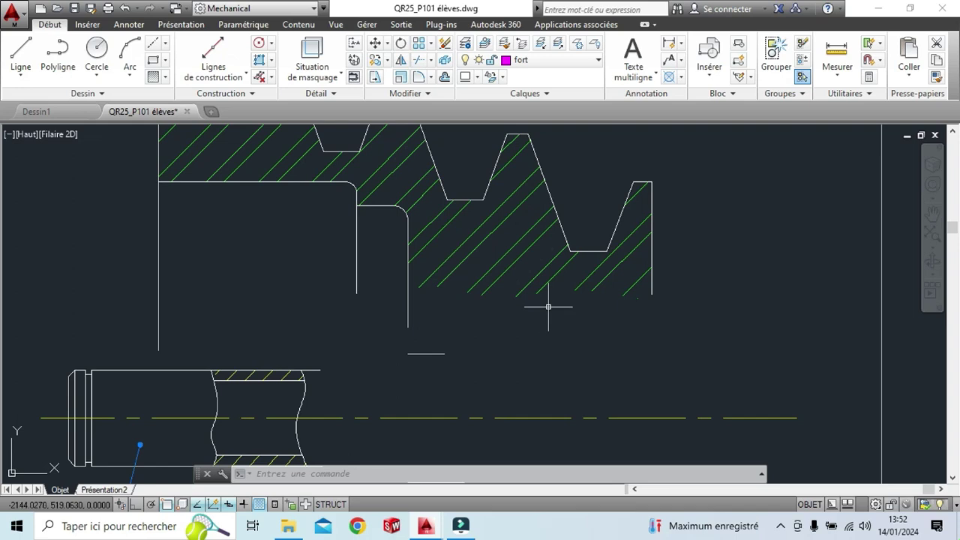
{"action": "scroll", "coordinate": [548, 307], "scroll_direction": "down", "scroll_amount": 2}
{"action": "middle_click_drag", "start_coordinate": [556, 340], "coordinate": [462, 282]}
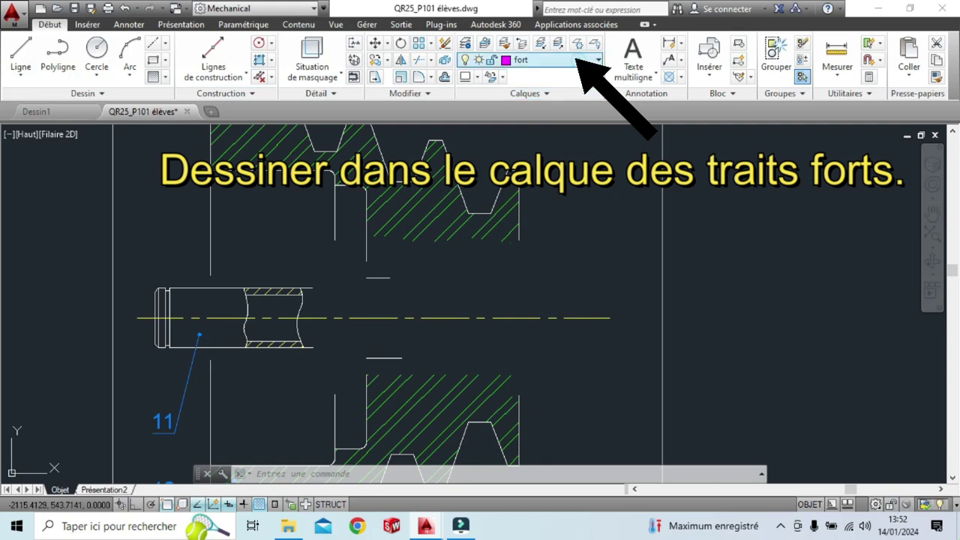
{"action": "left_click", "coordinate": [570, 59]}
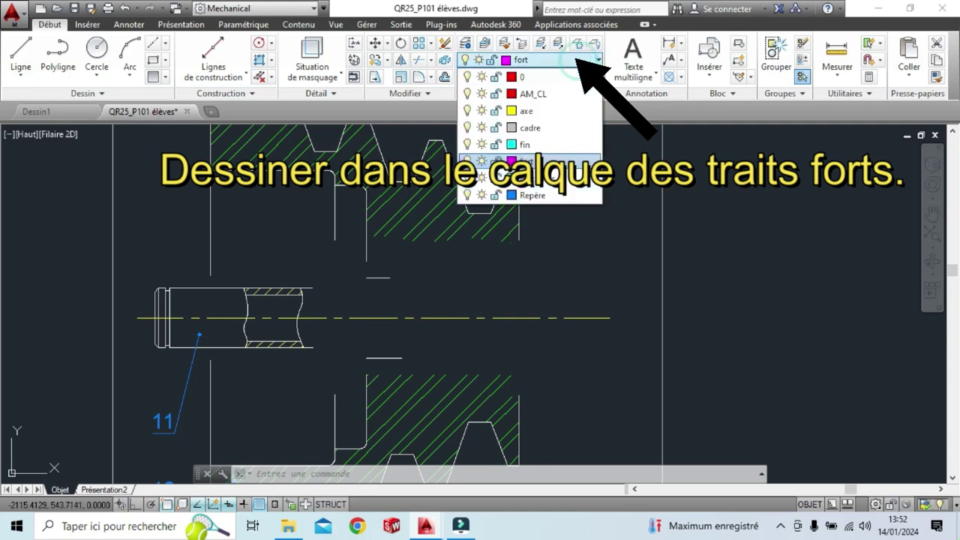
{"action": "left_click", "coordinate": [574, 160]}
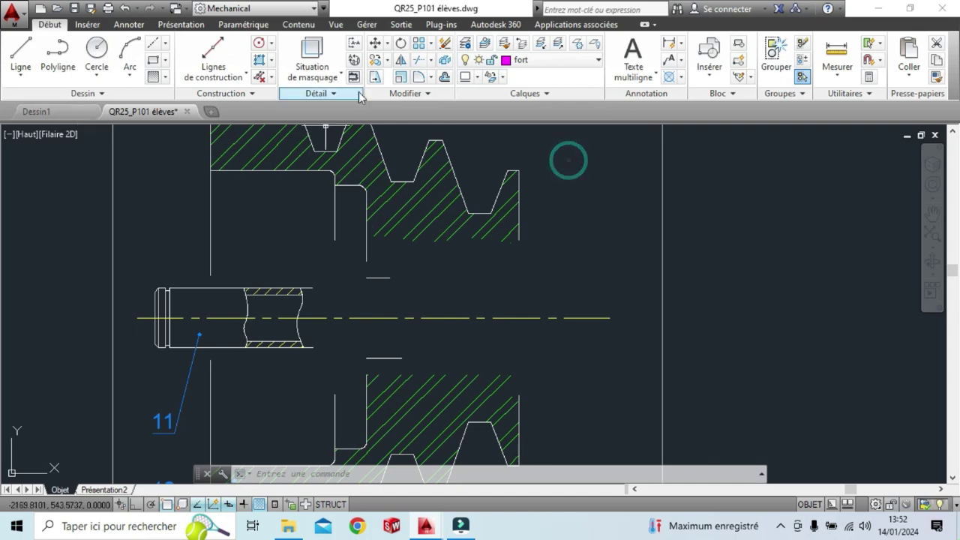
Extend both vertical bore lines up to the upper and lower short horizontal lines.
{"action": "left_click", "coordinate": [431, 63]}
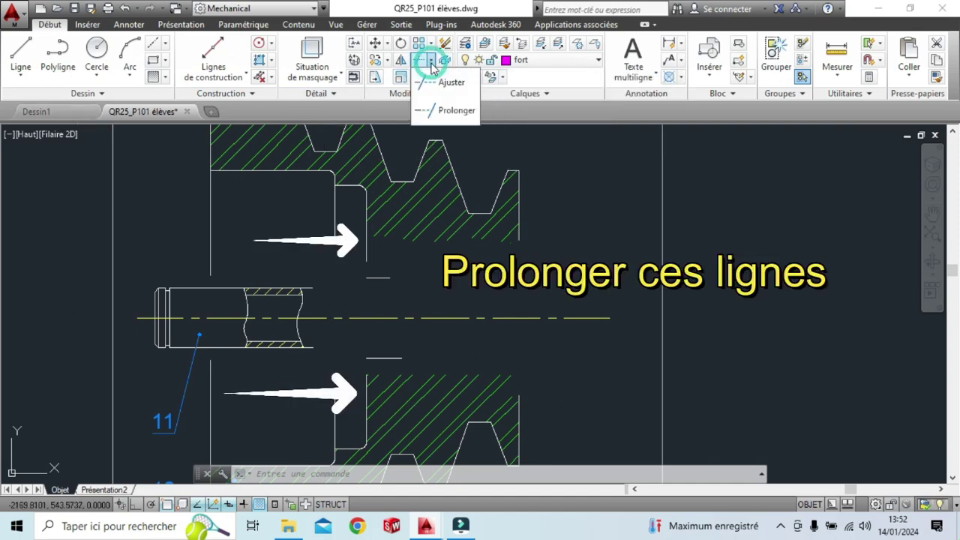
{"action": "left_click", "coordinate": [448, 111]}
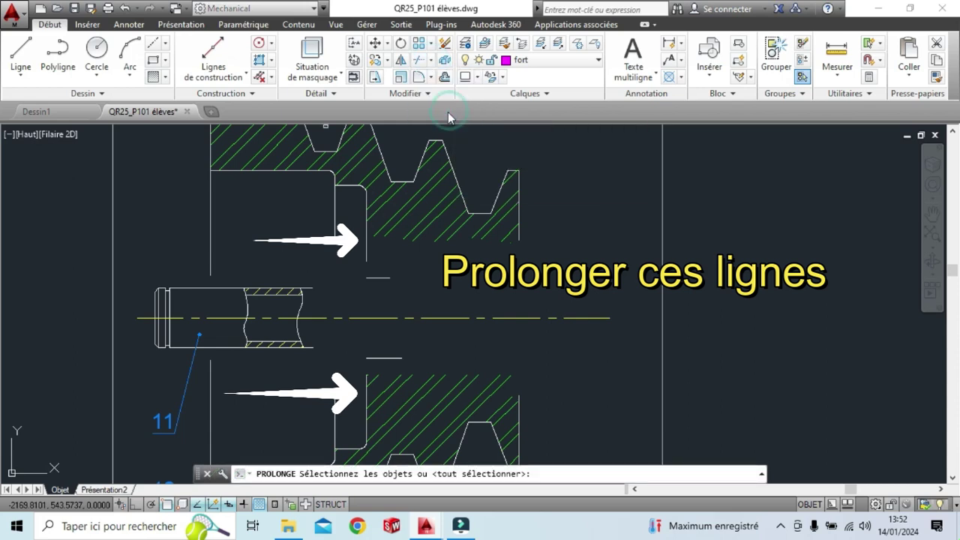
{"action": "left_click", "coordinate": [379, 278]}
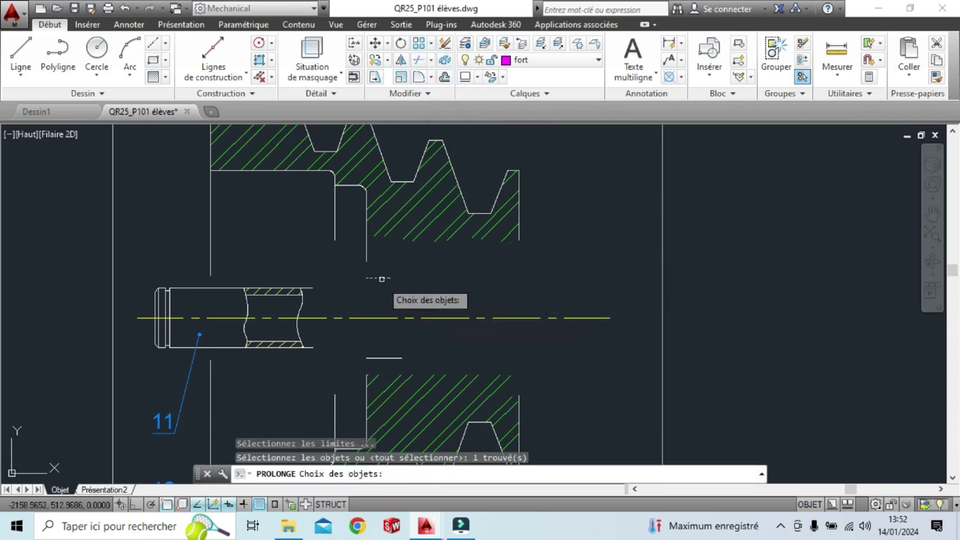
{"action": "left_click", "coordinate": [384, 358]}
{"action": "key", "text": "Return"}
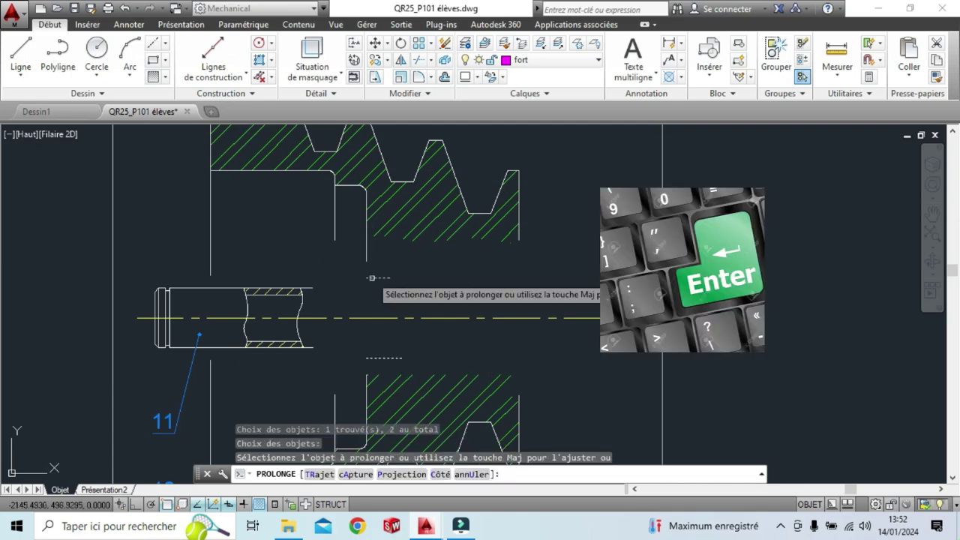
{"action": "left_click", "coordinate": [366, 255]}
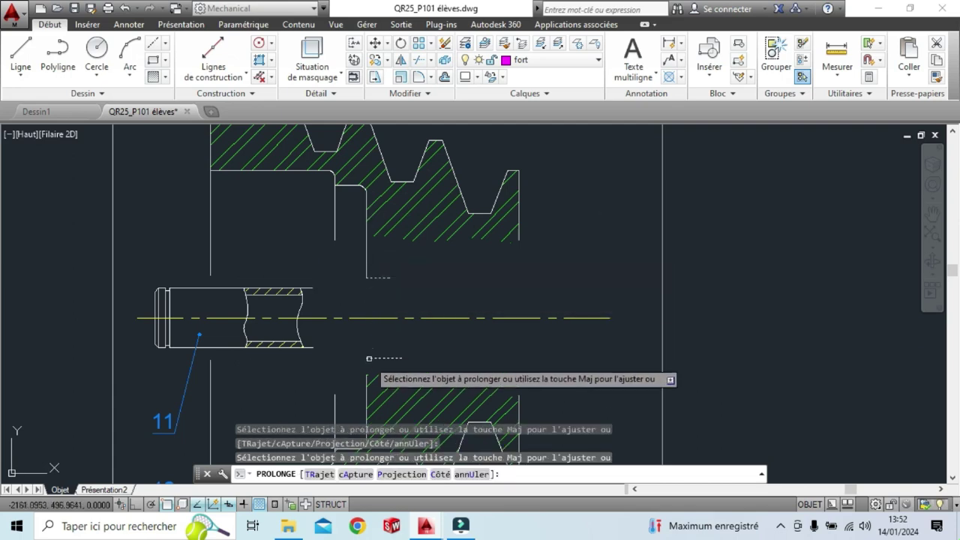
{"action": "left_click", "coordinate": [367, 378]}
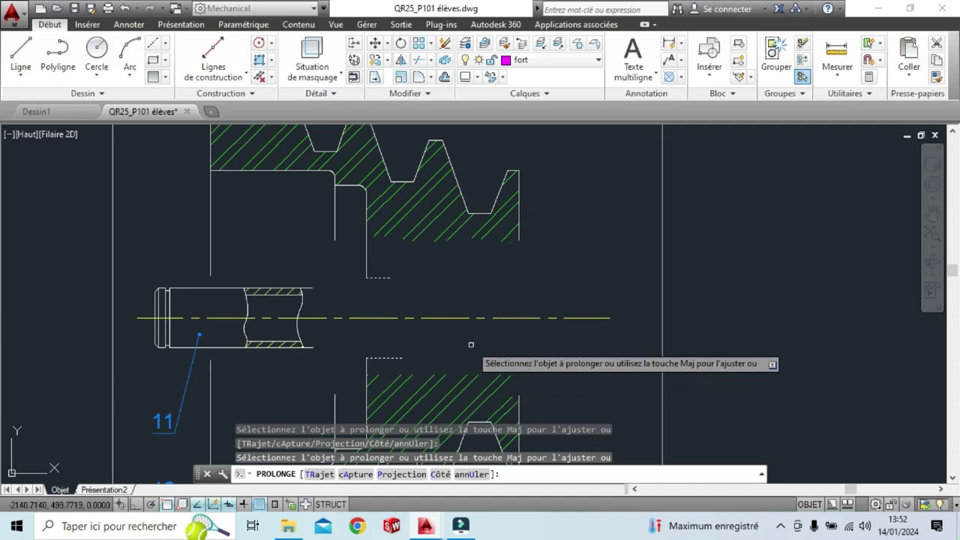
{"action": "key", "text": "Escape"}
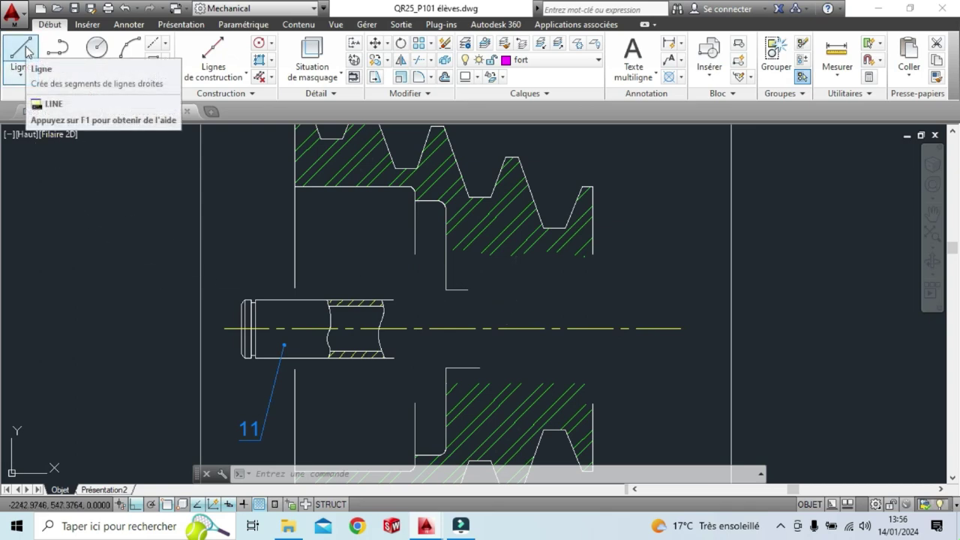
Draw the shoulder outline from the bore line's end: 8 down, 8 left, then to the shaft edge.
{"action": "left_click", "coordinate": [25, 50]}
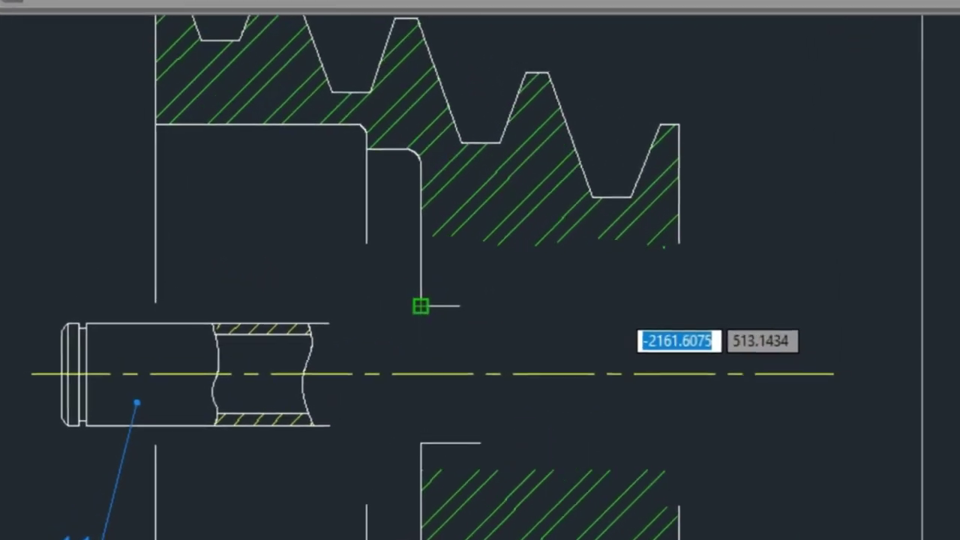
{"action": "left_click", "coordinate": [420, 306]}
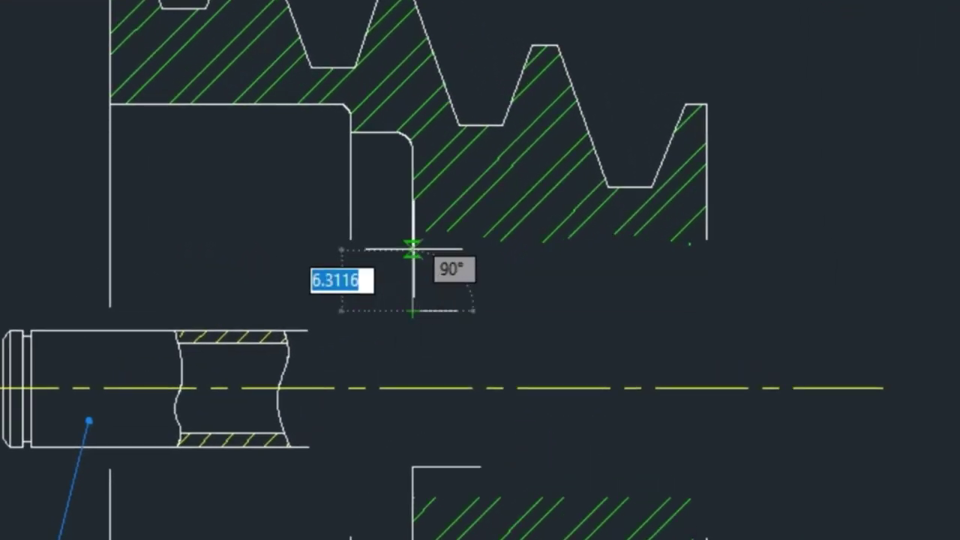
{"action": "type", "text": "8"}
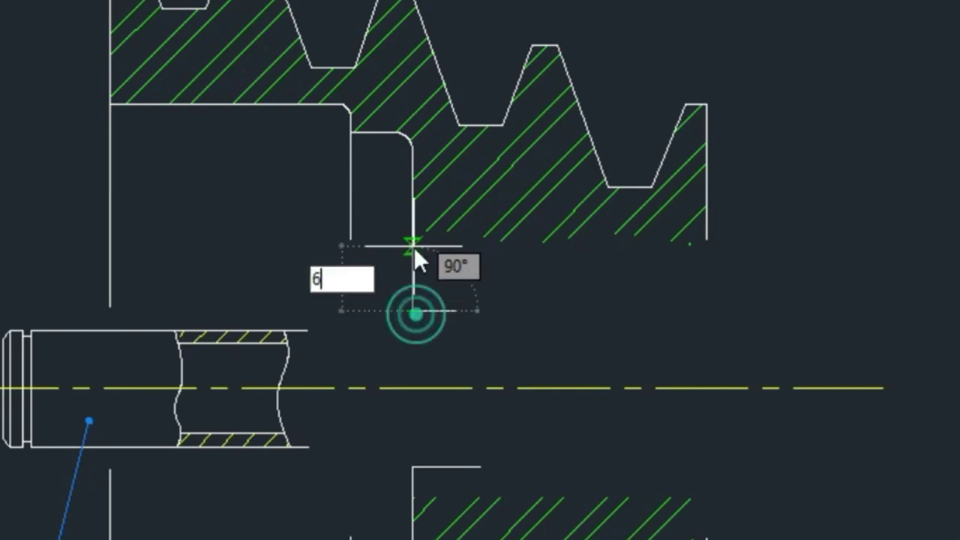
{"action": "key", "text": "Return"}
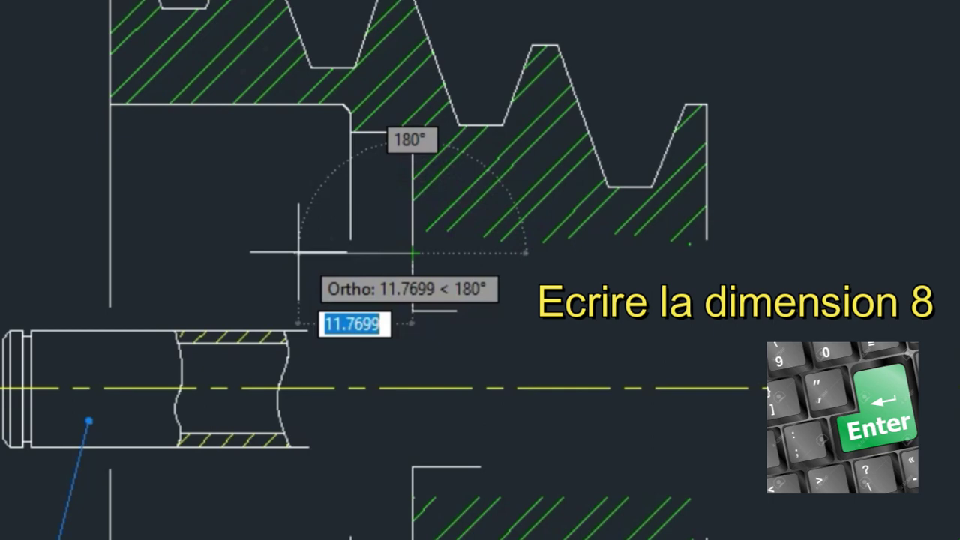
{"action": "type", "text": "8"}
{"action": "key", "text": "Return"}
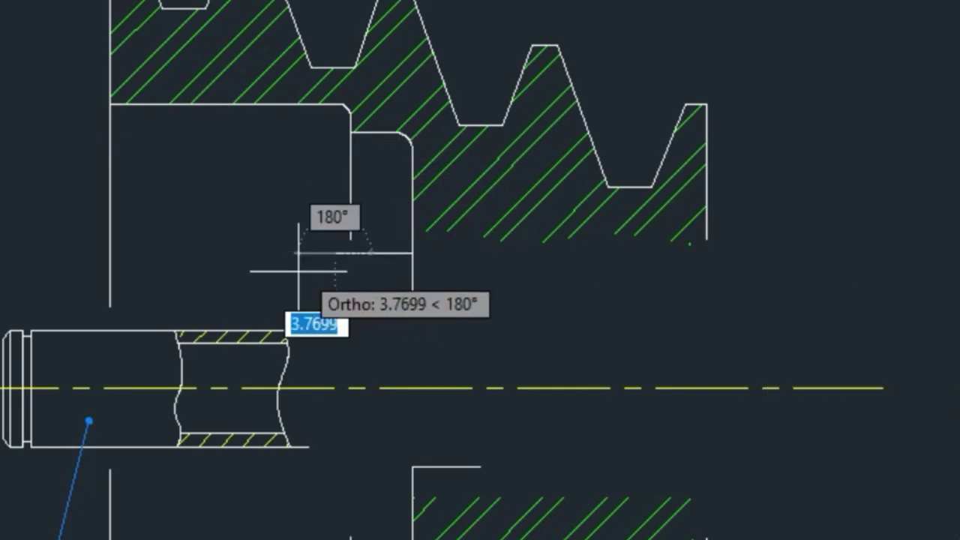
{"action": "scroll", "coordinate": [356, 291], "scroll_direction": "up", "scroll_amount": 5}
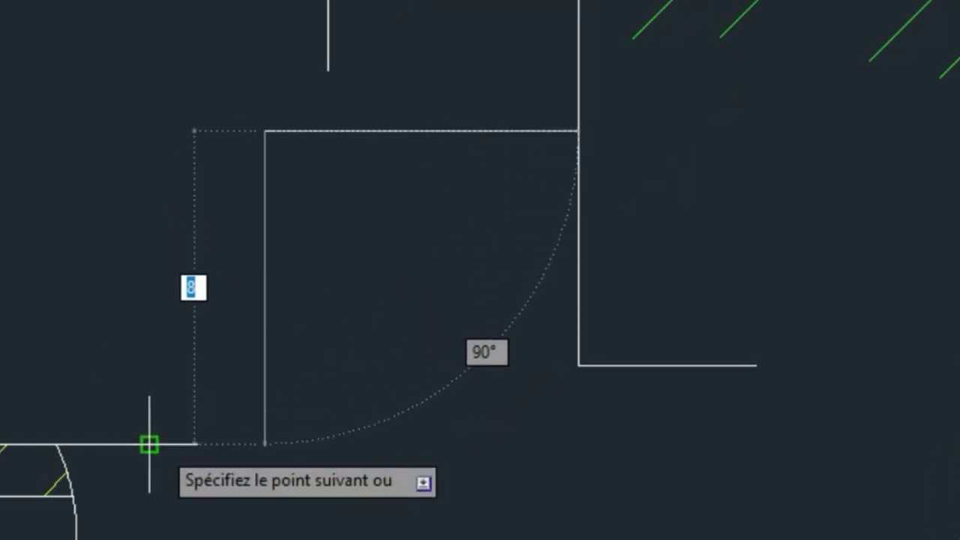
{"action": "left_click", "coordinate": [264, 444]}
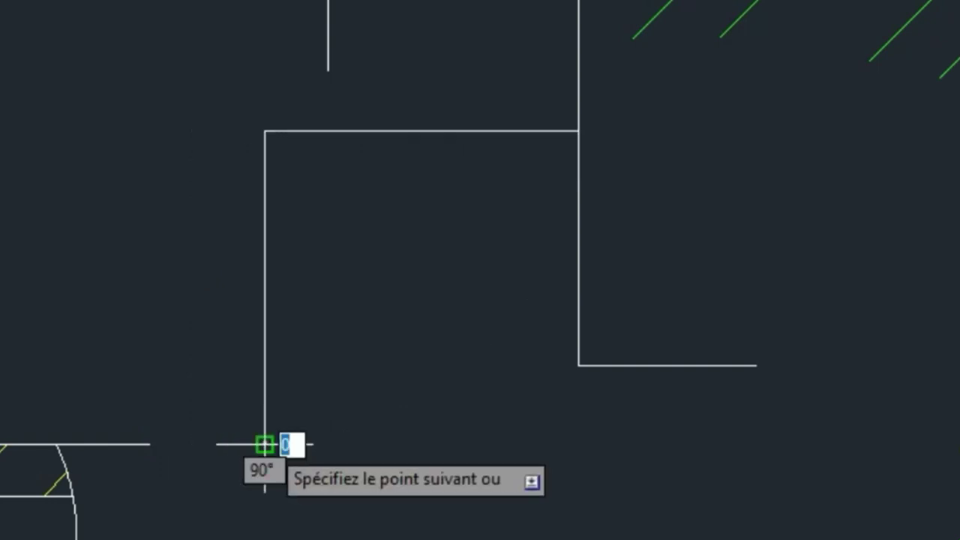
{"action": "left_click", "coordinate": [147, 444]}
{"action": "key", "text": "Return"}
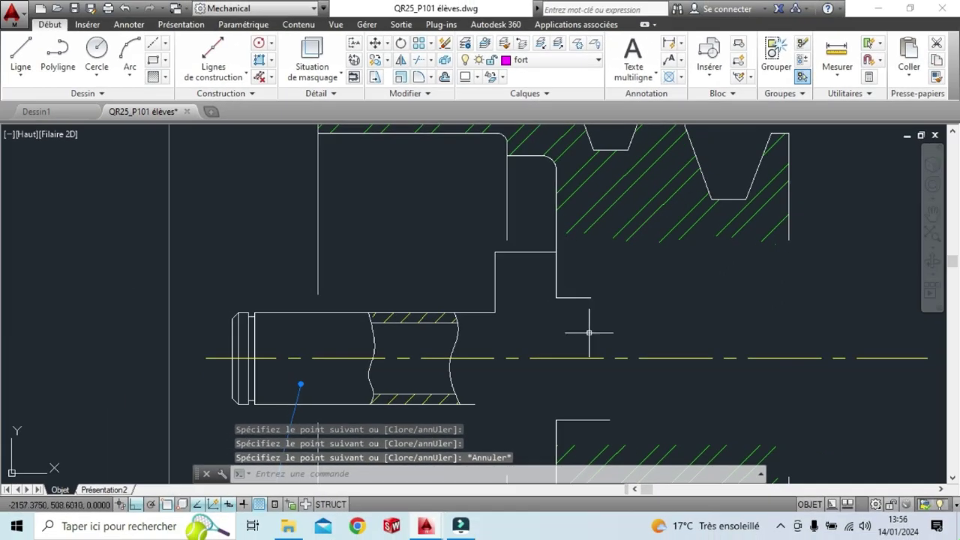
{"action": "middle_click_drag", "start_coordinate": [589, 332], "coordinate": [490, 238]}
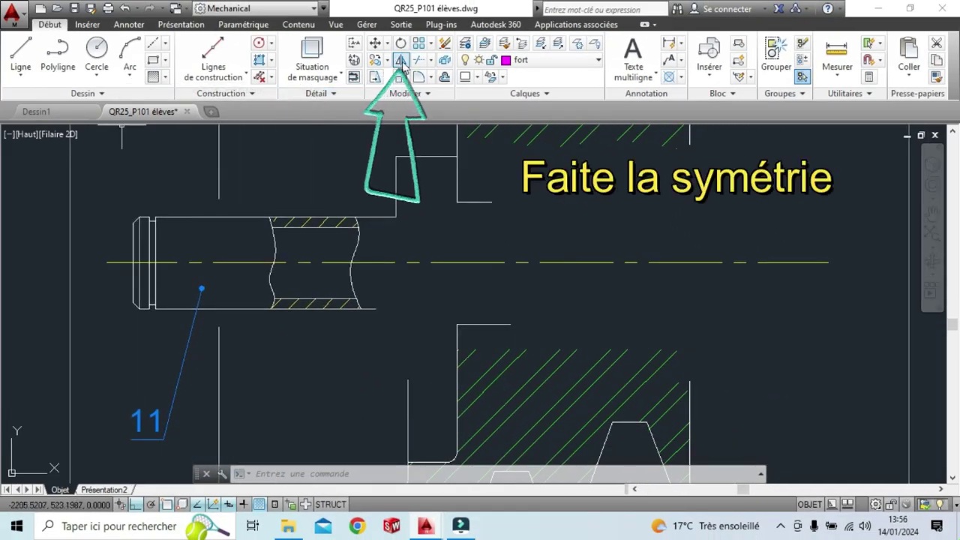
Mirror the three shoulder lines across the shaft axis, keeping the originals.
{"action": "left_click", "coordinate": [456, 175]}
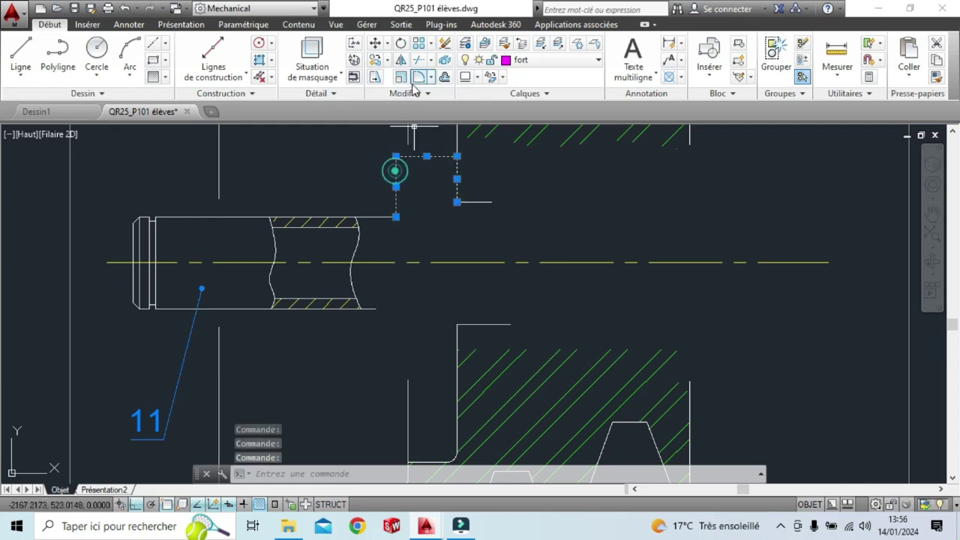
{"action": "left_click", "coordinate": [399, 61]}
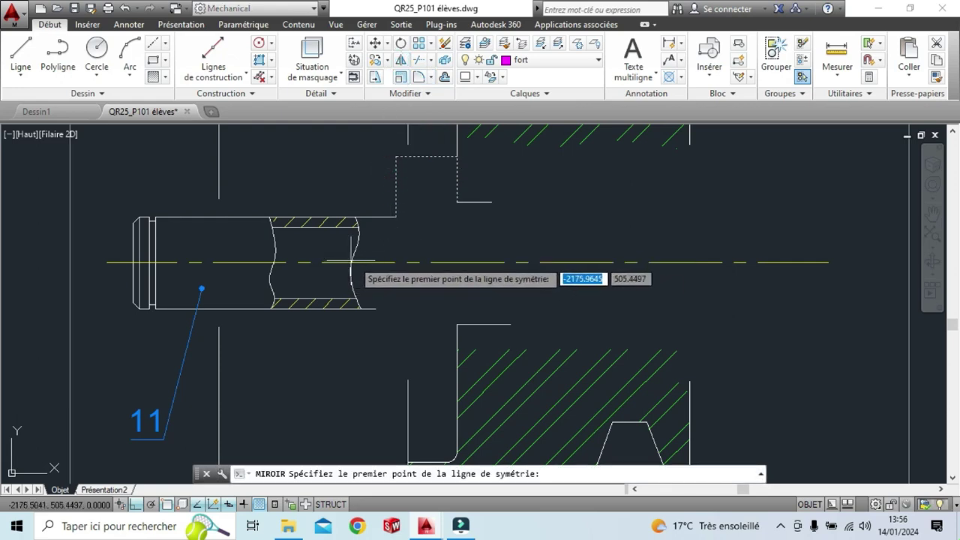
{"action": "left_click", "coordinate": [350, 263]}
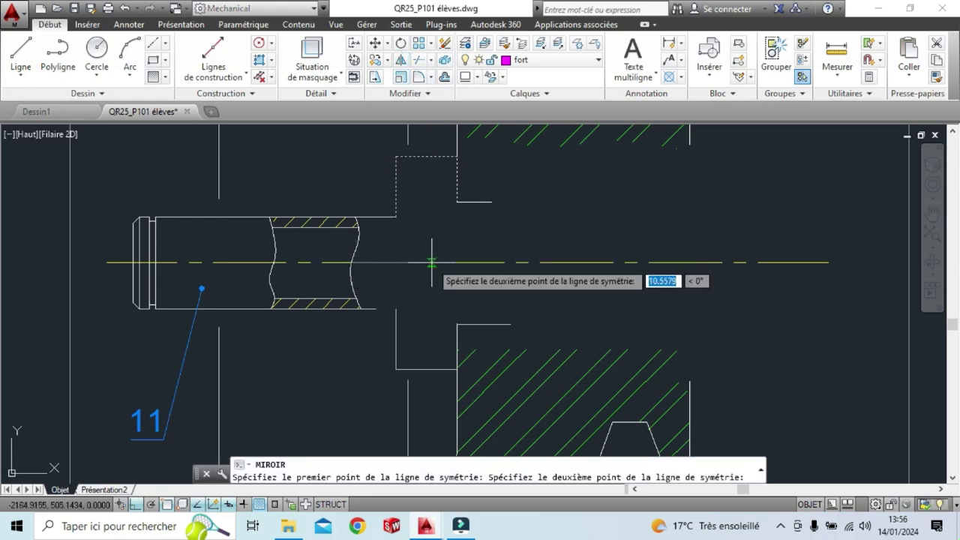
{"action": "left_click", "coordinate": [432, 263]}
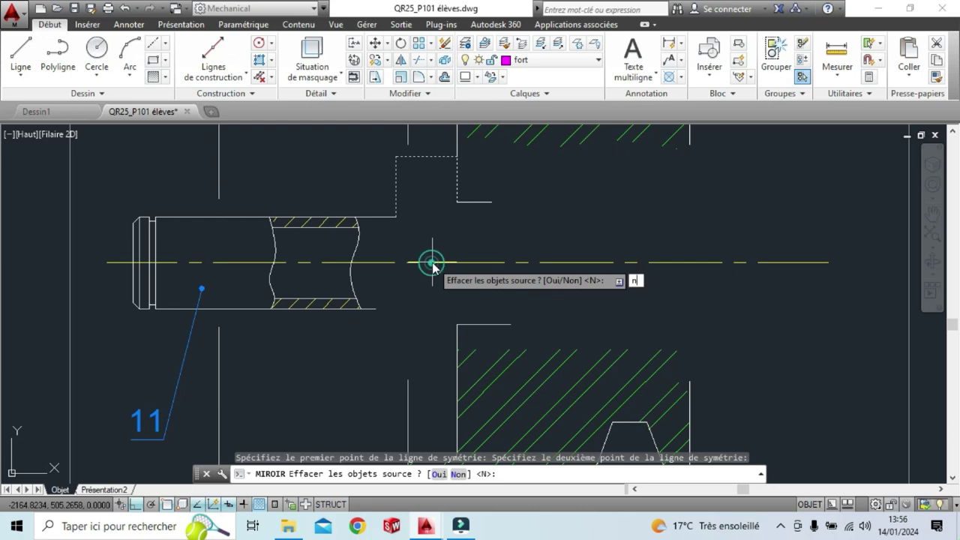
{"action": "key", "text": "Return"}
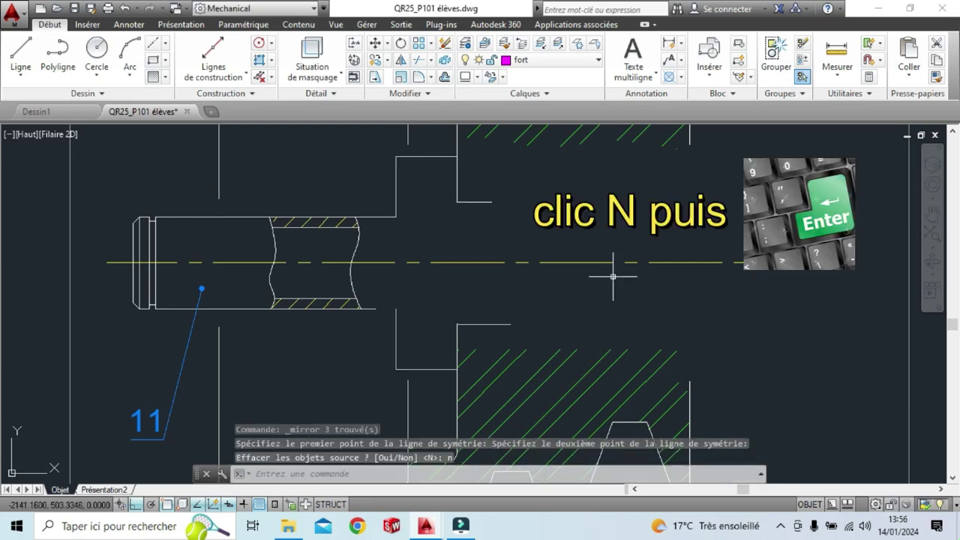
{"action": "scroll", "coordinate": [547, 306], "scroll_direction": "up", "scroll_amount": 2}
{"action": "middle_click_drag", "start_coordinate": [65, 232], "coordinate": [186, 167]}
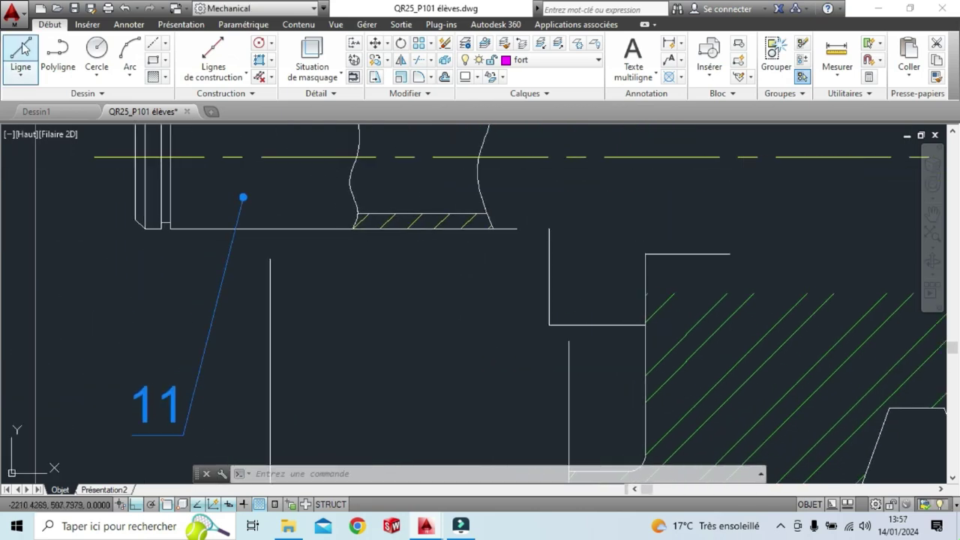
Draw a line from the shaft edge's end to the shoulder's corner.
{"action": "left_click", "coordinate": [21, 49]}
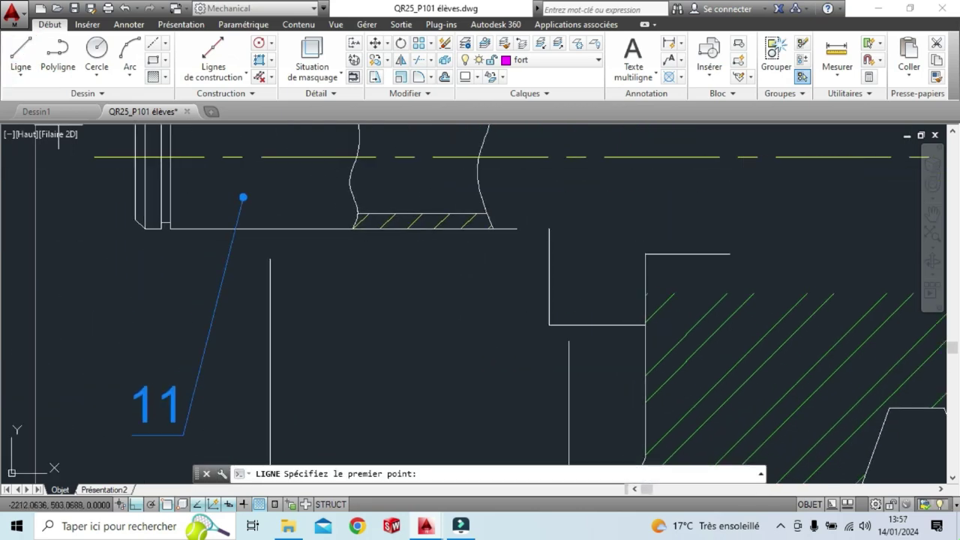
{"action": "left_click", "coordinate": [517, 228]}
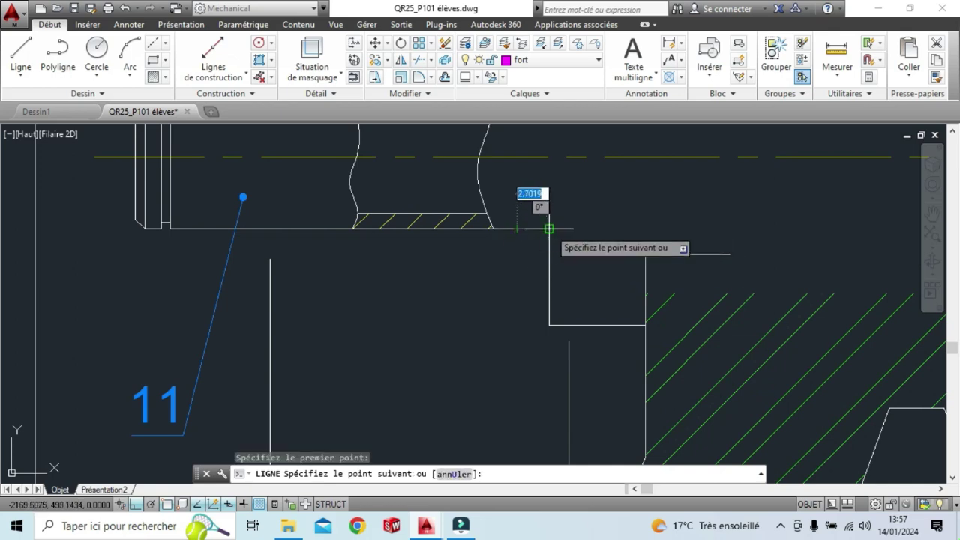
{"action": "left_click", "coordinate": [549, 228]}
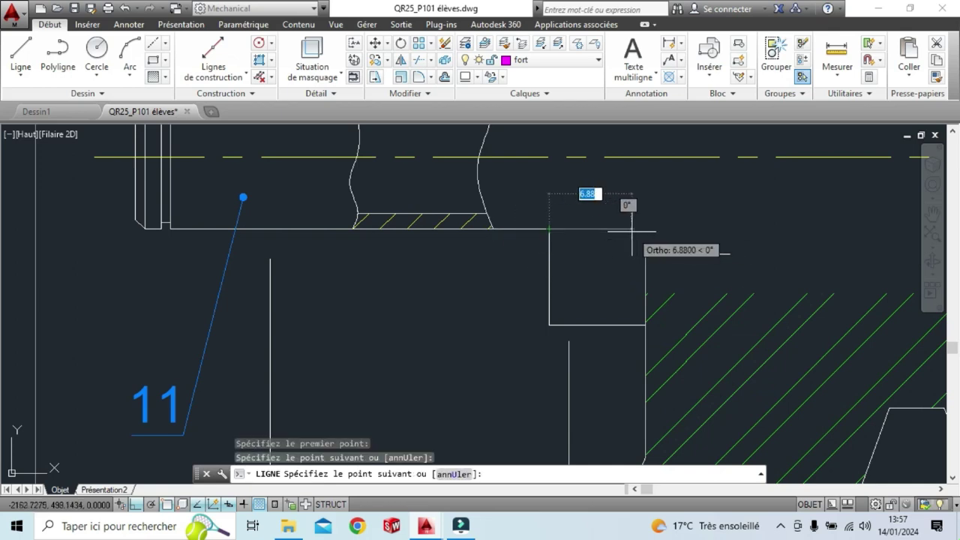
{"action": "scroll", "coordinate": [625, 229], "scroll_direction": "up", "scroll_amount": 2}
{"action": "scroll", "coordinate": [619, 210], "scroll_direction": "down", "scroll_amount": 4}
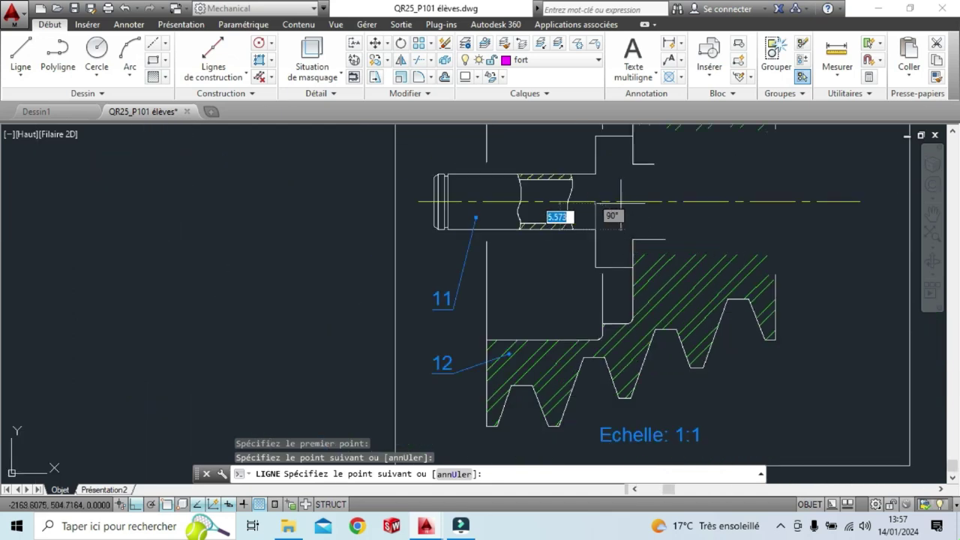
{"action": "middle_click_drag", "start_coordinate": [615, 187], "coordinate": [527, 246]}
{"action": "scroll", "coordinate": [529, 210], "scroll_direction": "up", "scroll_amount": 3}
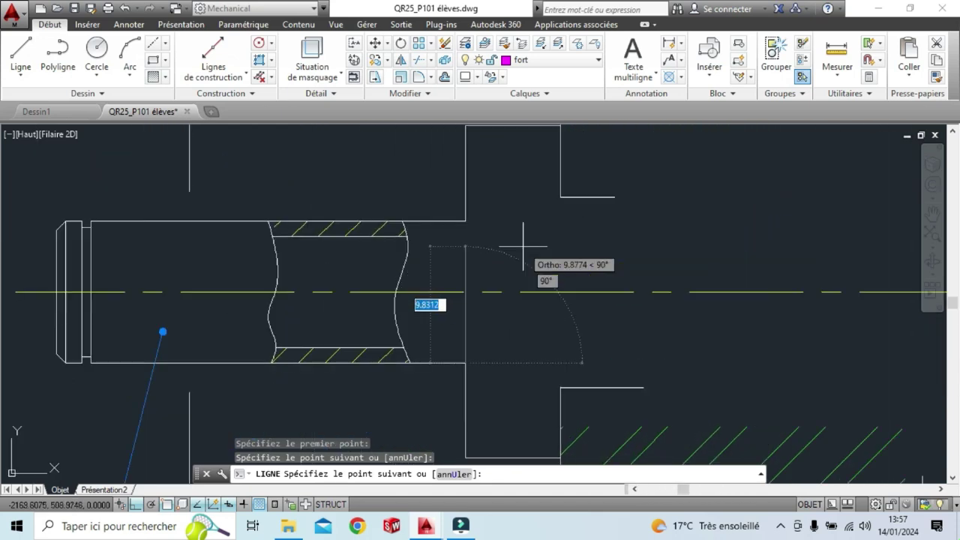
{"action": "scroll", "coordinate": [471, 231], "scroll_direction": "up", "scroll_amount": 2}
{"action": "scroll", "coordinate": [430, 204], "scroll_direction": "up", "scroll_amount": 2}
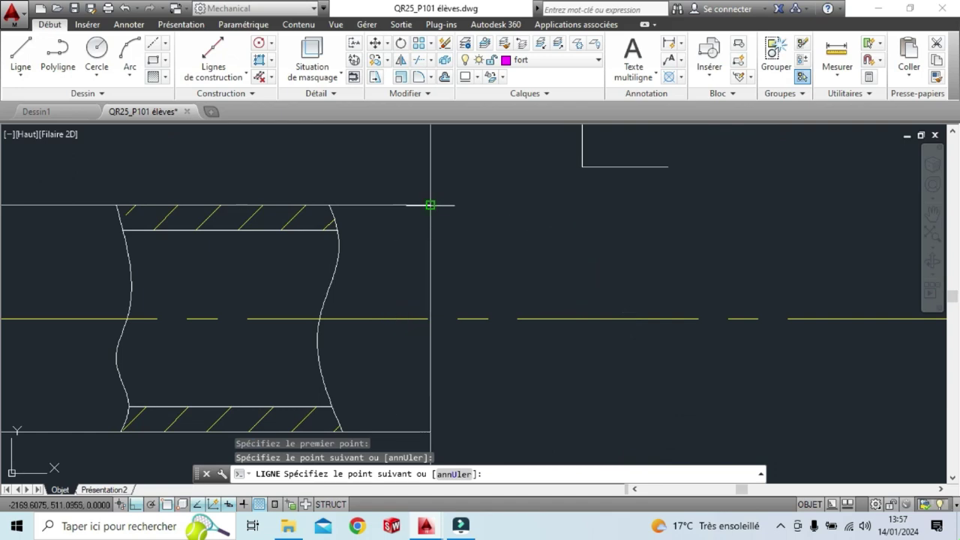
Draw a line from the upper hub corner to the lower hub corner across the shaft.
{"action": "left_click", "coordinate": [430, 204]}
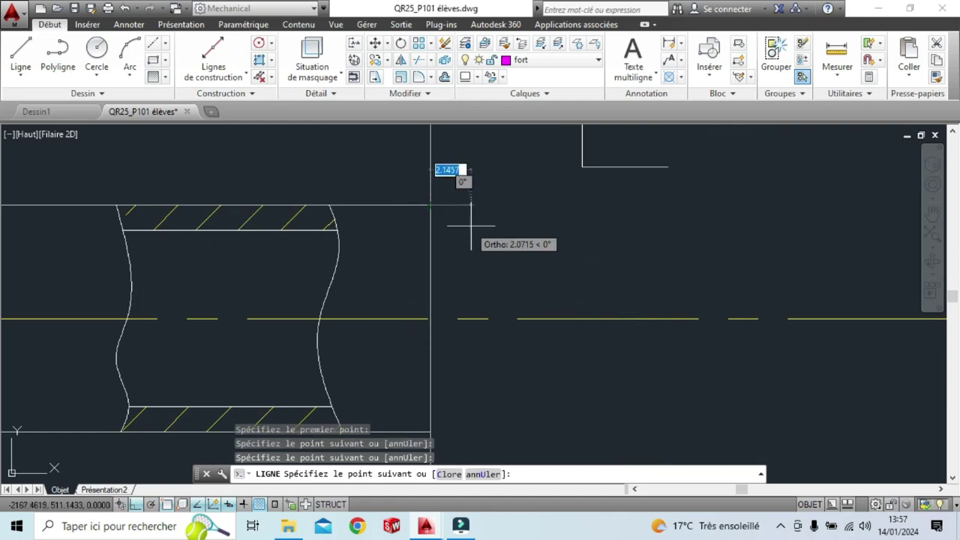
{"action": "key", "text": "Escape"}
{"action": "scroll", "coordinate": [686, 316], "scroll_direction": "down", "scroll_amount": 2}
{"action": "scroll", "coordinate": [686, 317], "scroll_direction": "down", "scroll_amount": 2}
{"action": "middle_click_drag", "start_coordinate": [686, 317], "coordinate": [463, 267]}
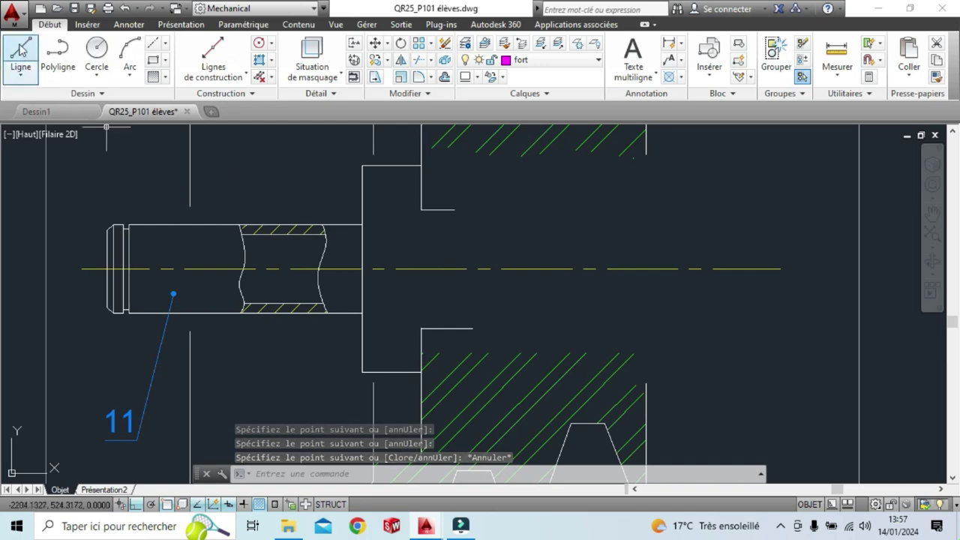
{"action": "left_click", "coordinate": [20, 50]}
{"action": "left_click", "coordinate": [421, 210]}
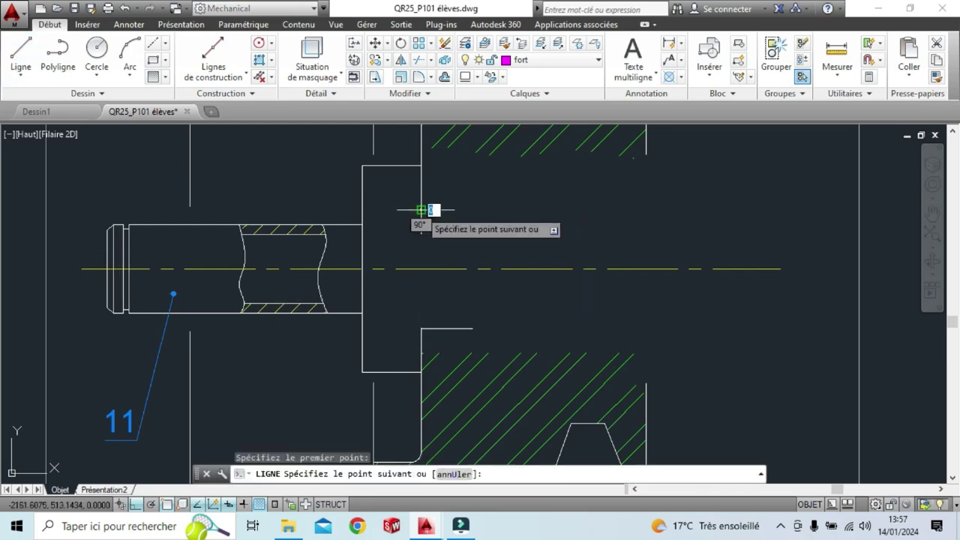
{"action": "left_click", "coordinate": [421, 328]}
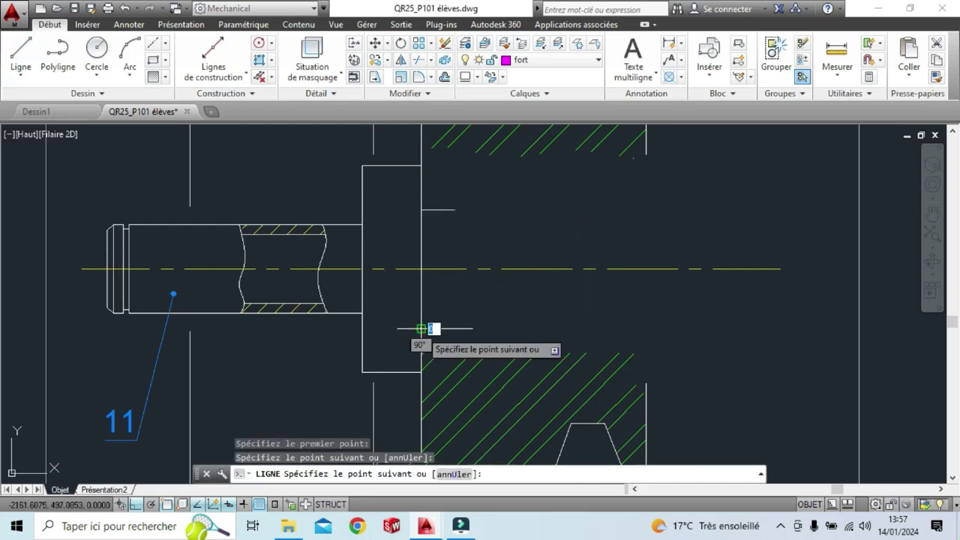
{"action": "key", "text": "Escape"}
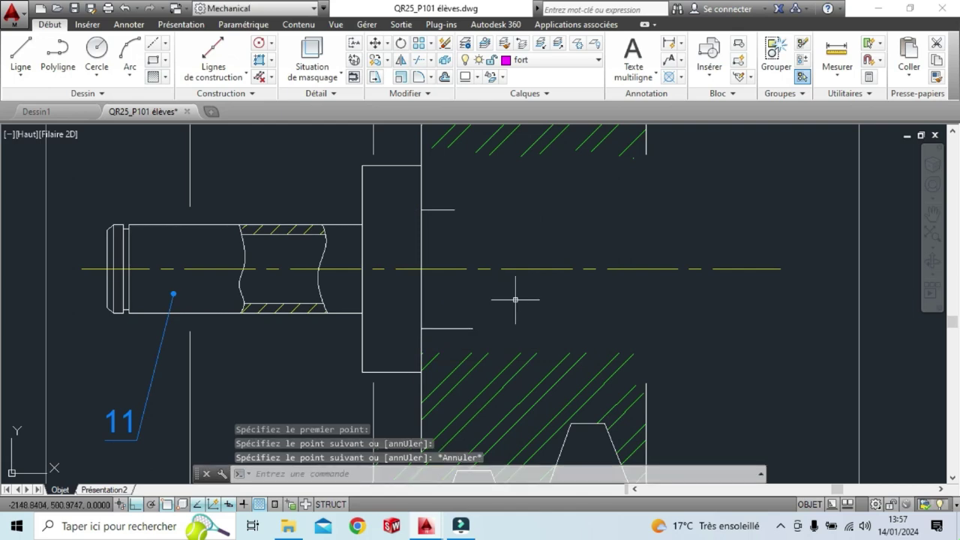
{"action": "scroll", "coordinate": [515, 300], "scroll_direction": "down", "scroll_amount": 2}
{"action": "middle_click_drag", "start_coordinate": [653, 305], "coordinate": [581, 303]}
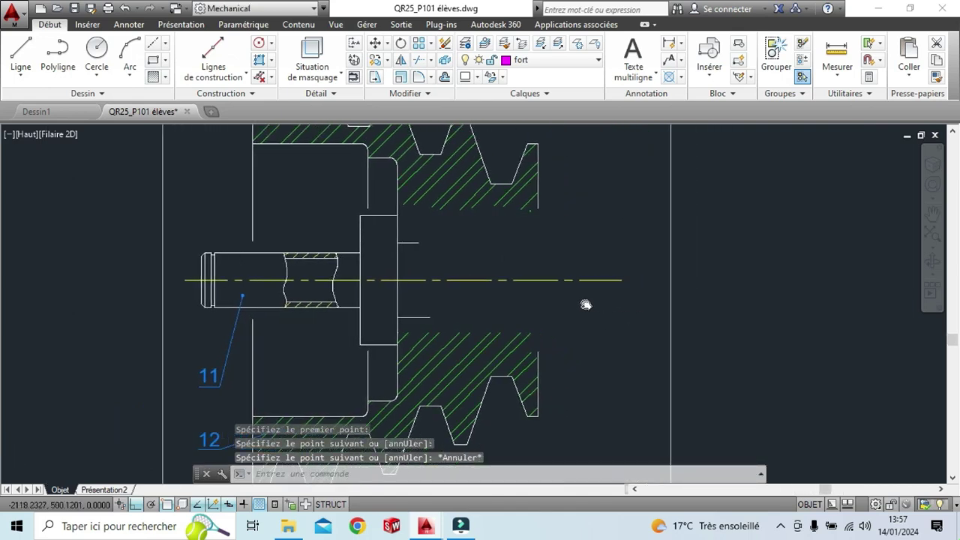
Extend the short outline lines to the two hub boundary lines and the shaft's top edge.
{"action": "left_click", "coordinate": [431, 60]}
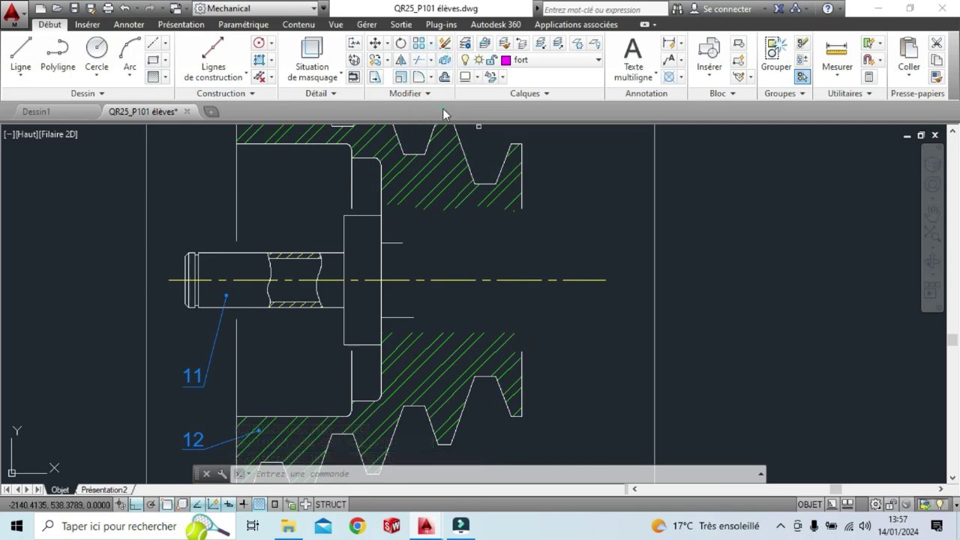
{"action": "left_click", "coordinate": [368, 215]}
{"action": "left_click", "coordinate": [368, 344]}
{"action": "left_click", "coordinate": [230, 253]}
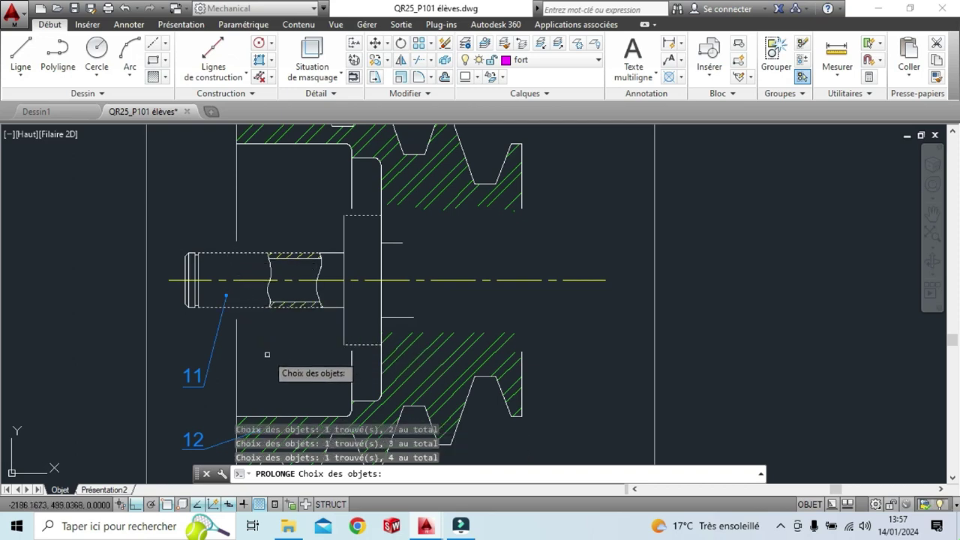
{"action": "key", "text": "Return"}
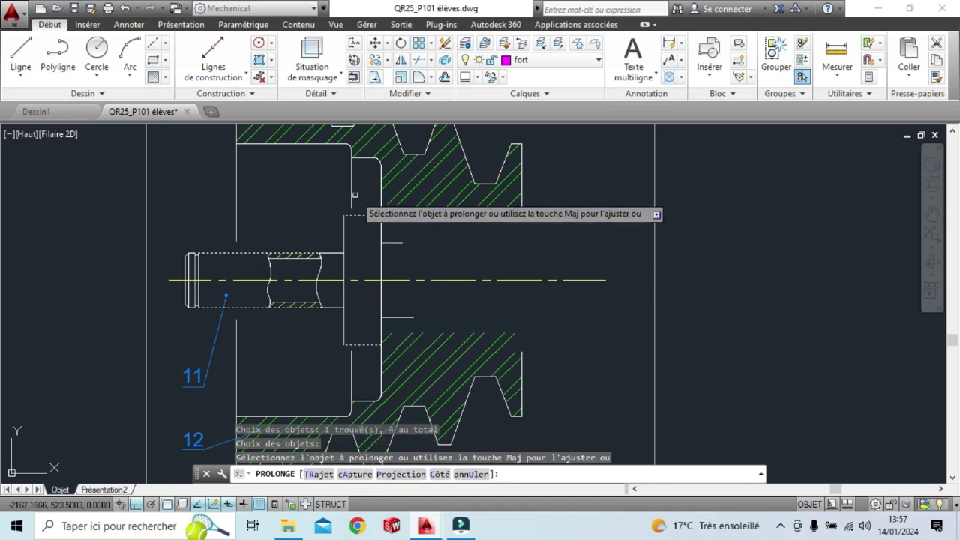
{"action": "left_click", "coordinate": [354, 196]}
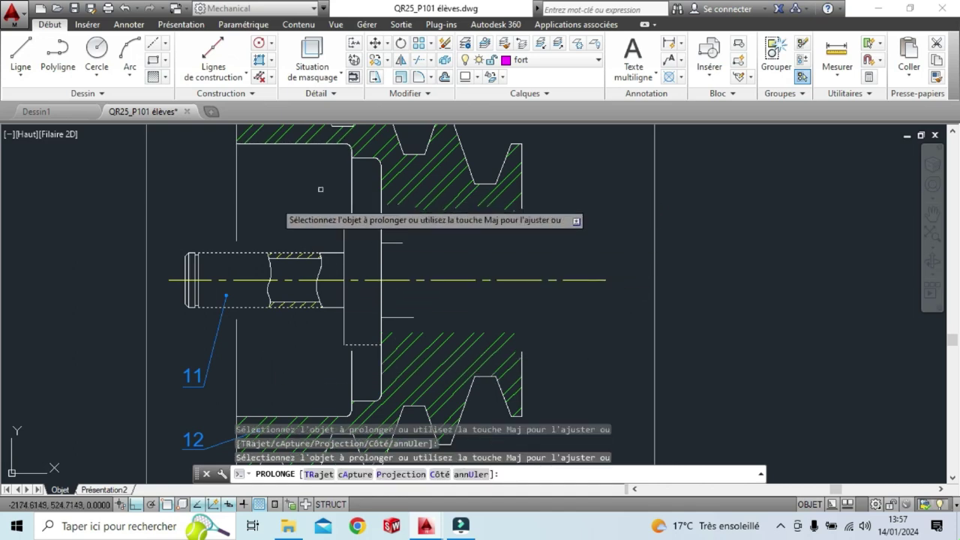
{"action": "left_click", "coordinate": [238, 220]}
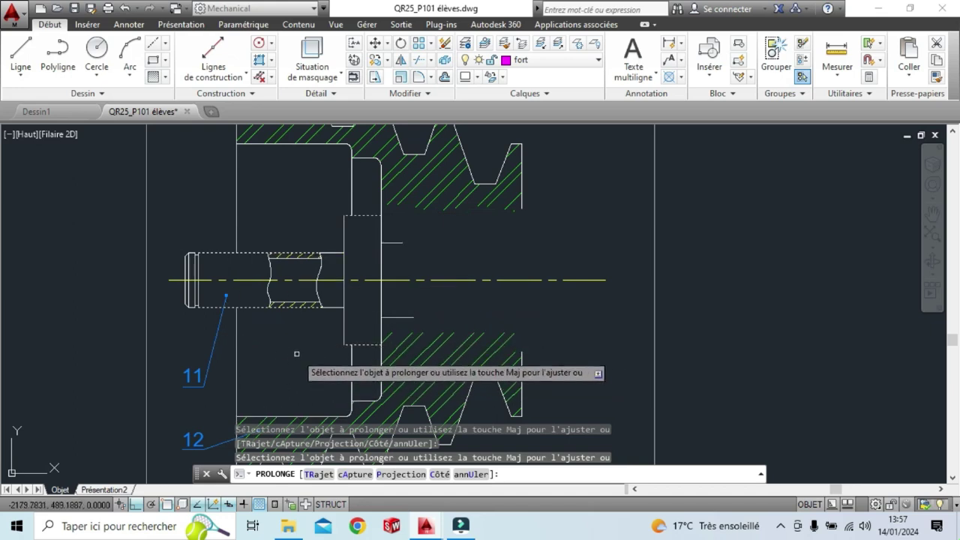
{"action": "key", "text": "Escape"}
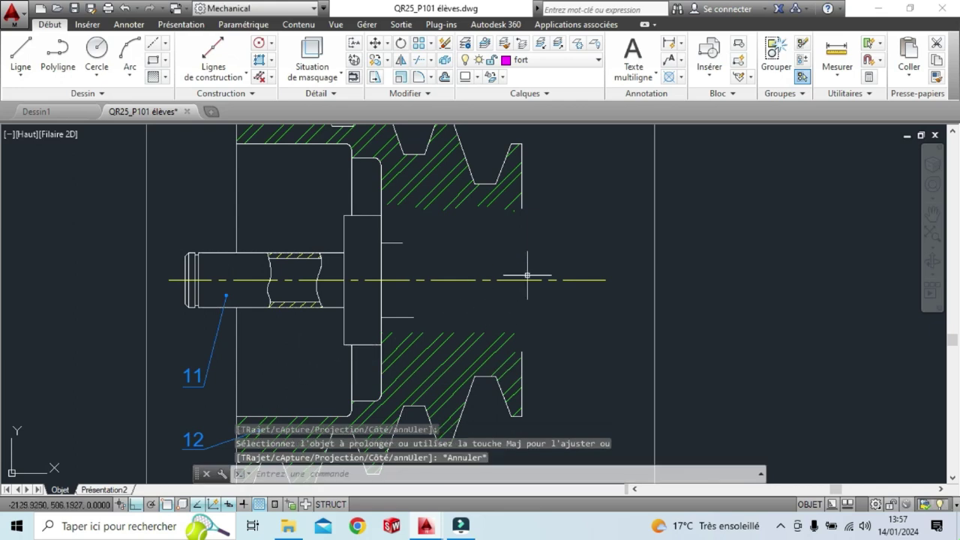
Insert an ISO 2491 form A mid-shaft parallel key on the shaft centreline inside the hub.
{"action": "left_click", "coordinate": [298, 24]}
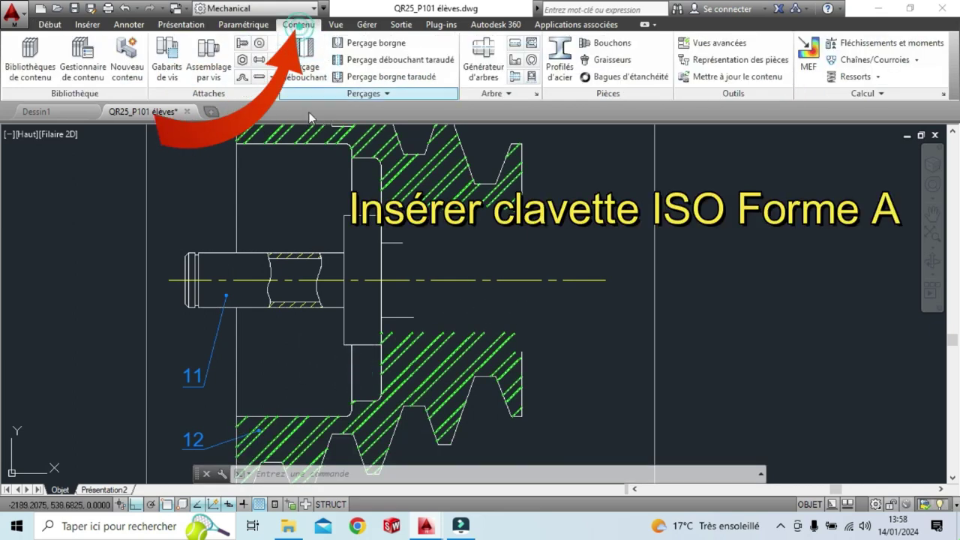
{"action": "left_click", "coordinate": [487, 94]}
{"action": "left_click", "coordinate": [501, 128]}
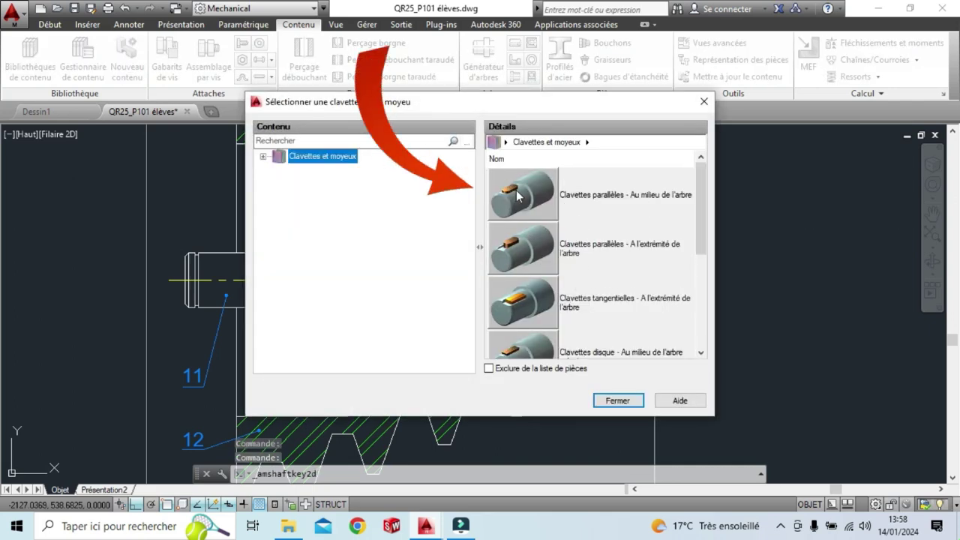
{"action": "double_click", "coordinate": [517, 195]}
{"action": "left_click", "coordinate": [516, 194]}
{"action": "left_click", "coordinate": [516, 190]}
{"action": "scroll", "coordinate": [637, 270], "scroll_direction": "down", "scroll_amount": 5}
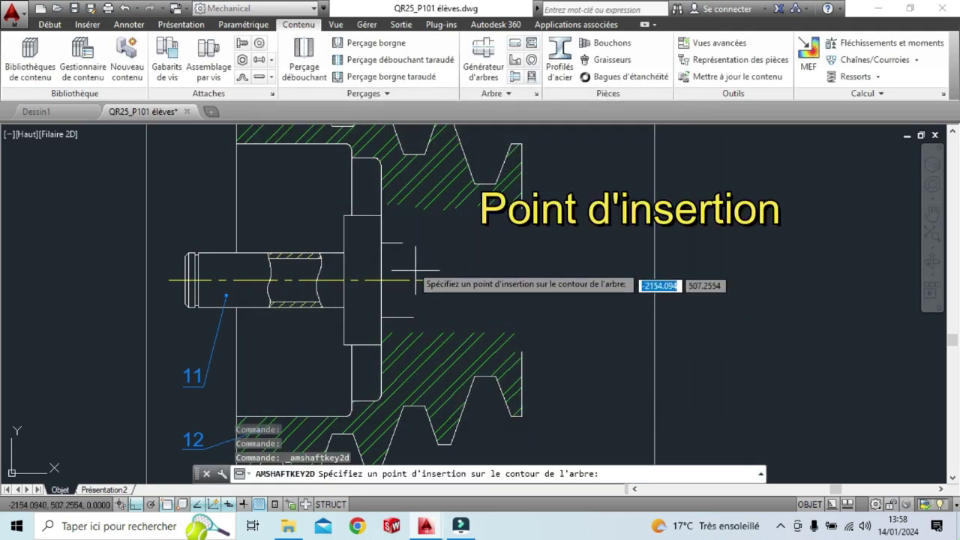
{"action": "left_click", "coordinate": [402, 242]}
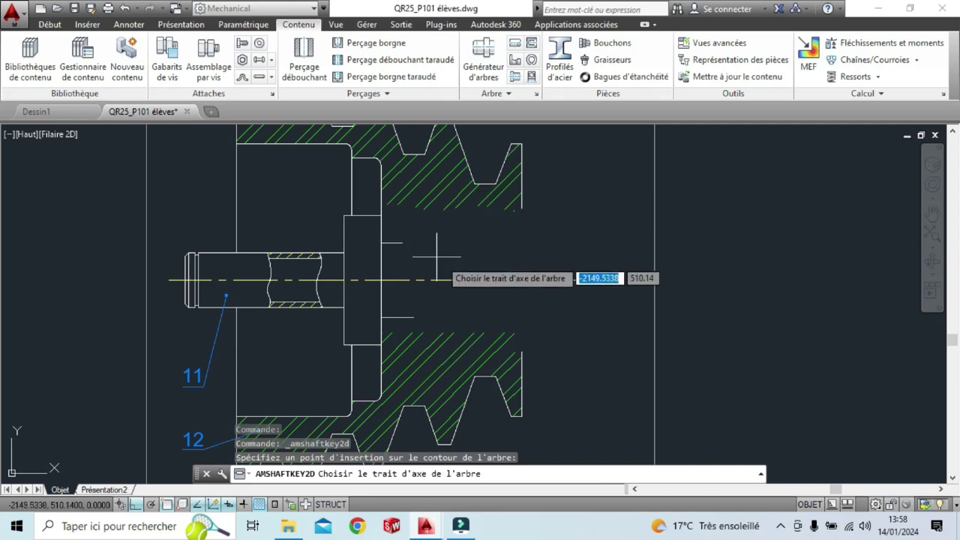
{"action": "left_click", "coordinate": [444, 280]}
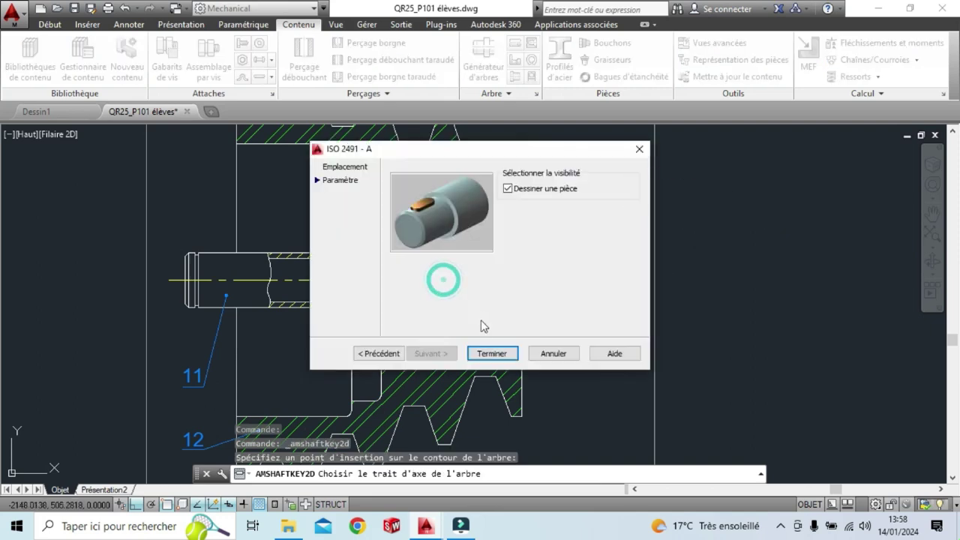
{"action": "left_click", "coordinate": [492, 354]}
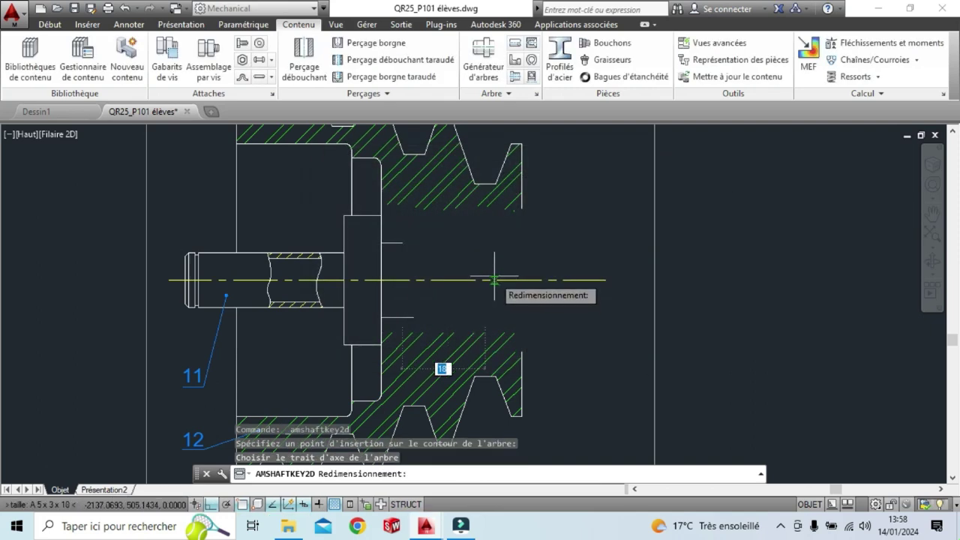
{"action": "left_click", "coordinate": [510, 222]}
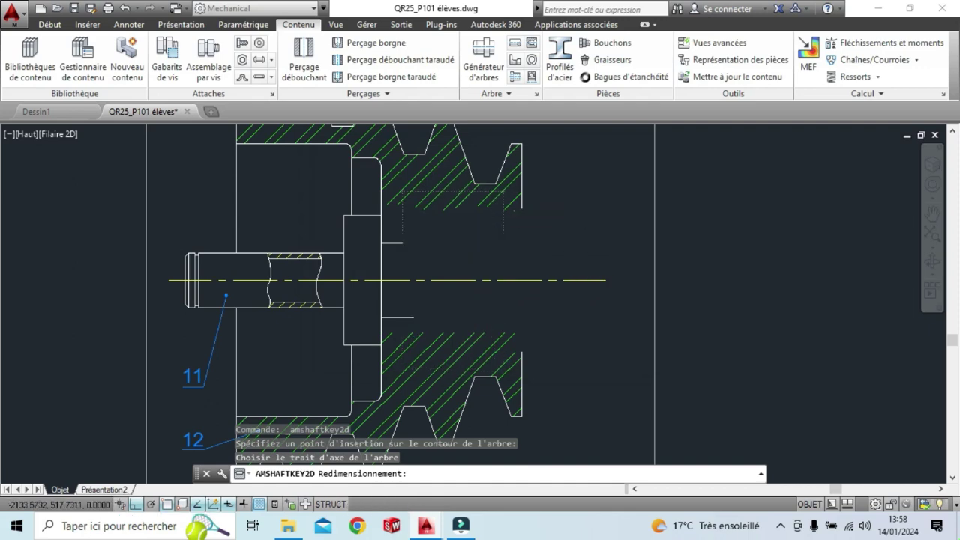
Delete the leftover circle at the key's end.
{"action": "scroll", "coordinate": [478, 236], "scroll_direction": "up", "scroll_amount": 2}
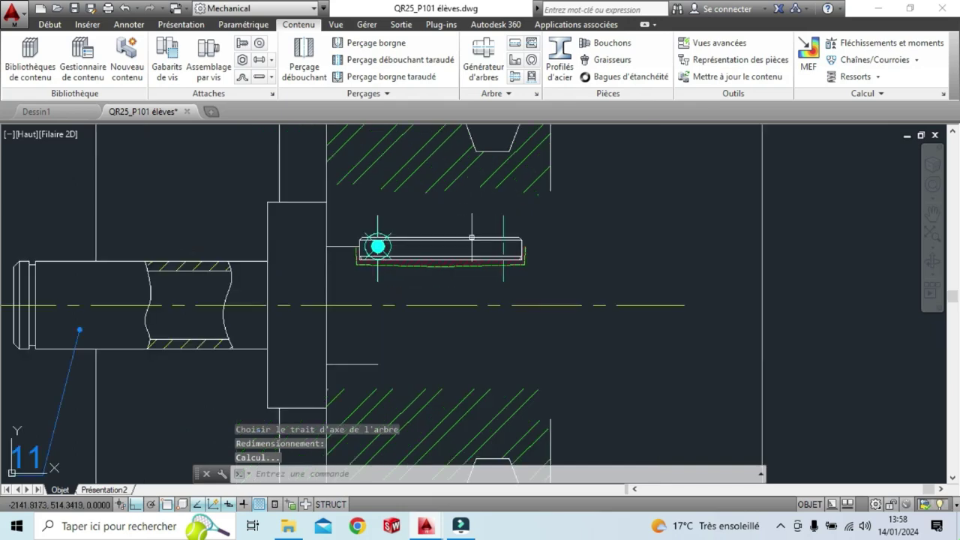
{"action": "scroll", "coordinate": [473, 236], "scroll_direction": "up", "scroll_amount": 2}
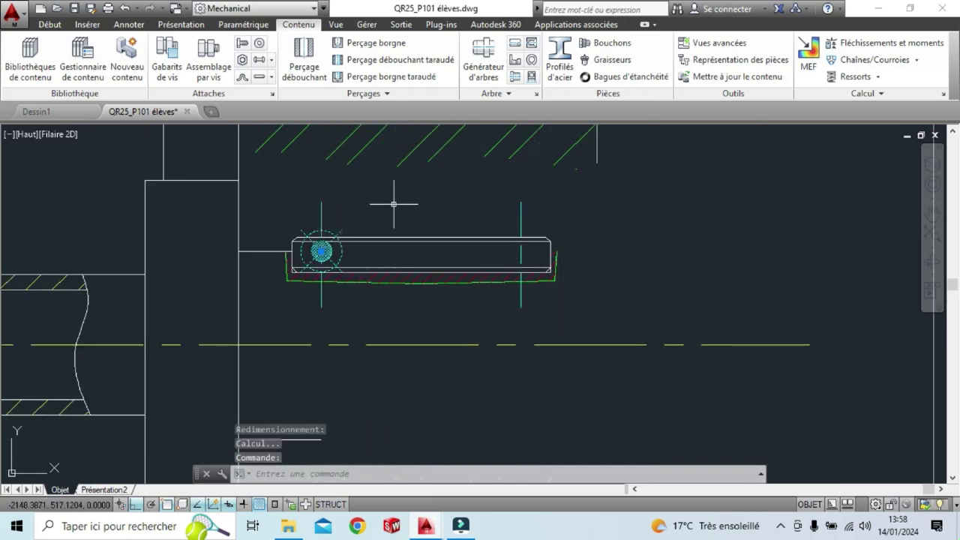
{"action": "key", "text": "Delete"}
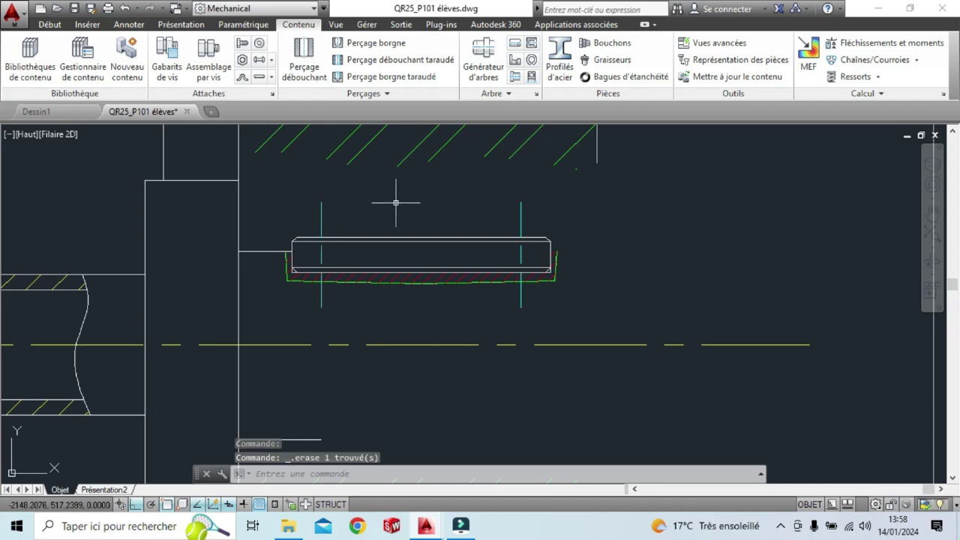
{"action": "scroll", "coordinate": [582, 233], "scroll_direction": "down", "scroll_amount": 2}
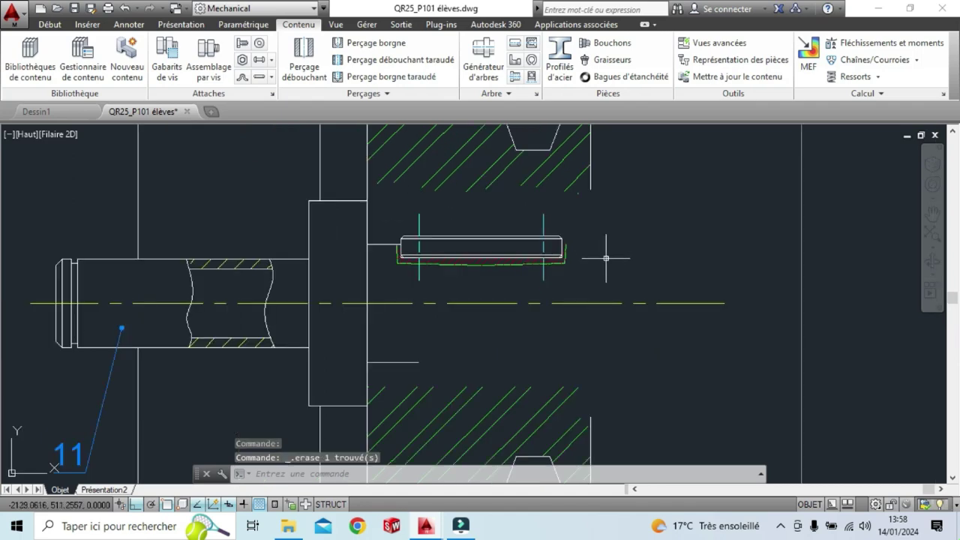
{"action": "middle_click_drag", "start_coordinate": [609, 276], "coordinate": [476, 239]}
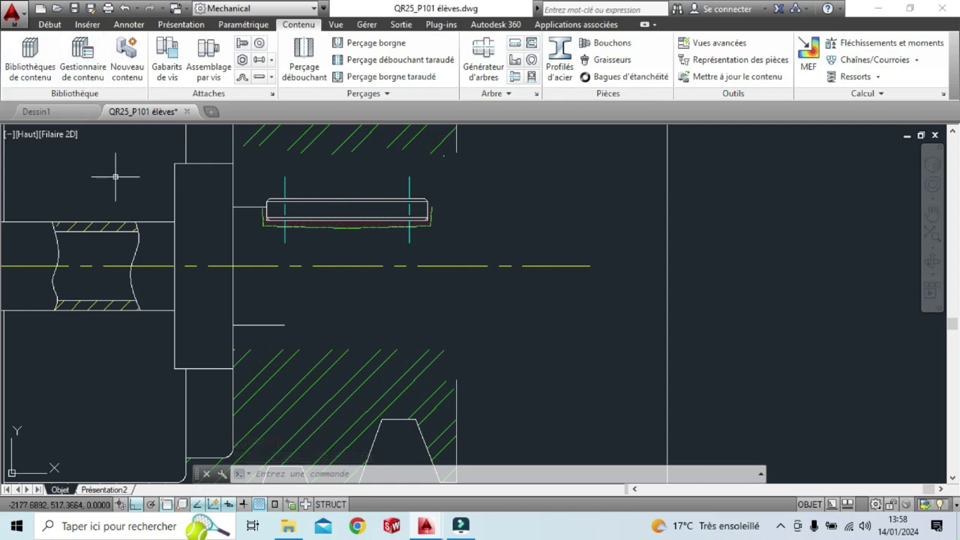
{"action": "left_click", "coordinate": [49, 24]}
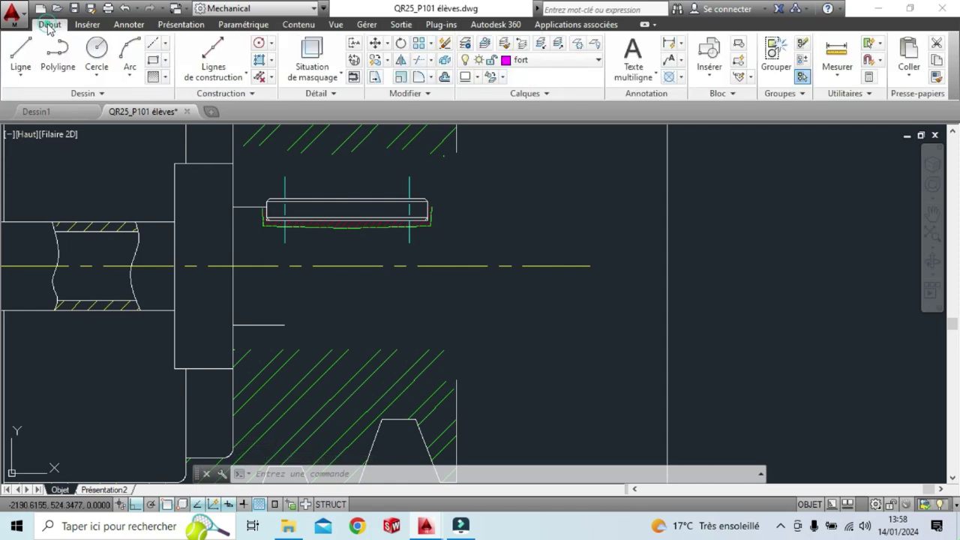
Draw the vertical hub edge line and a horizontal line from beside the key to the pulley's right face.
{"action": "left_click", "coordinate": [21, 50]}
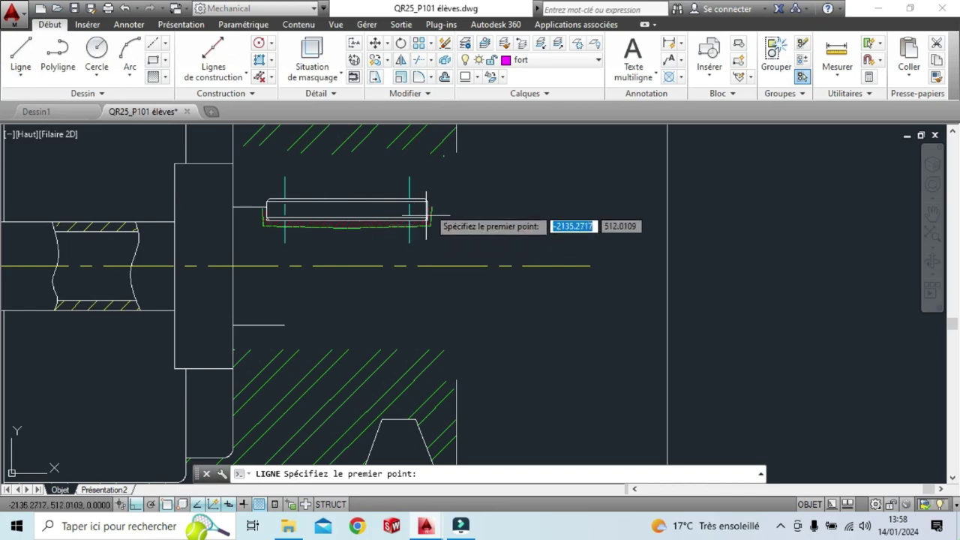
{"action": "left_click", "coordinate": [456, 151]}
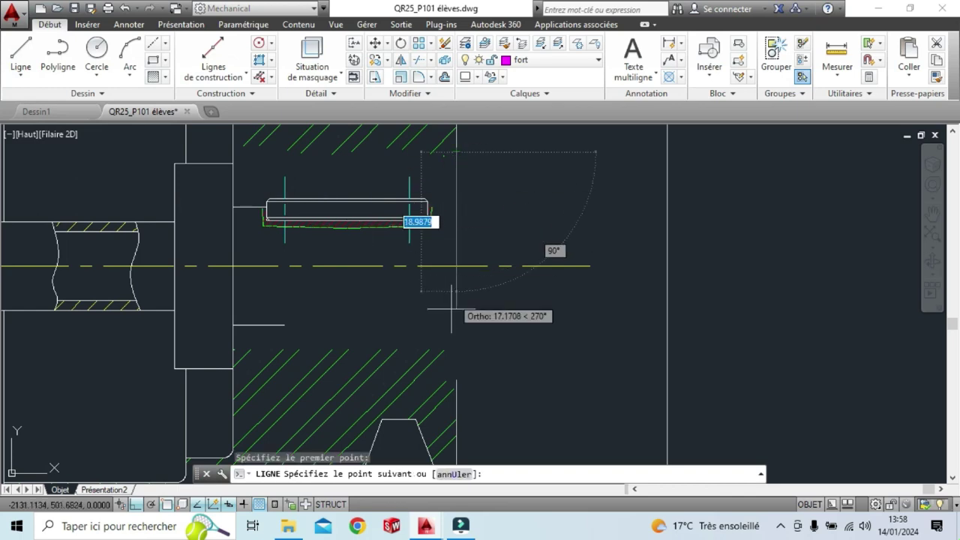
{"action": "left_click", "coordinate": [456, 379]}
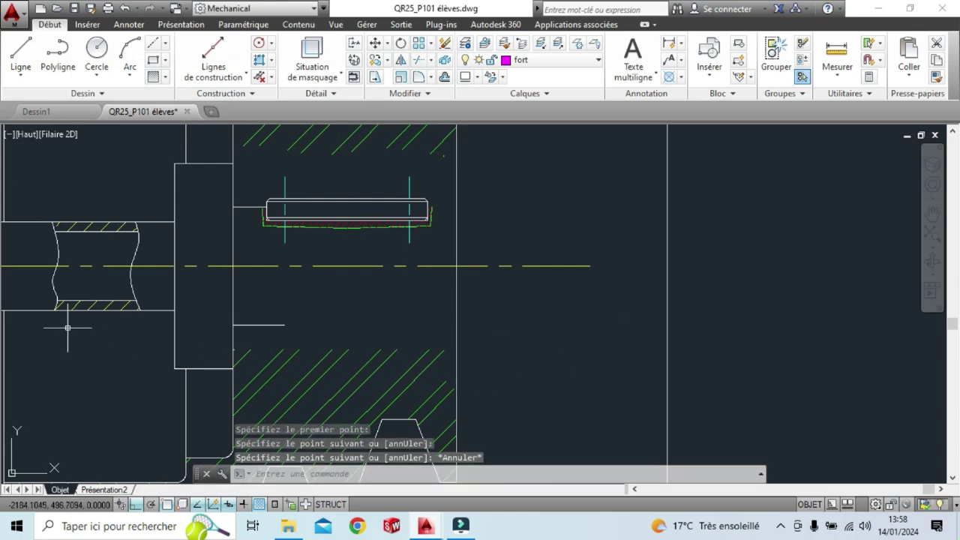
{"action": "left_click", "coordinate": [20, 52]}
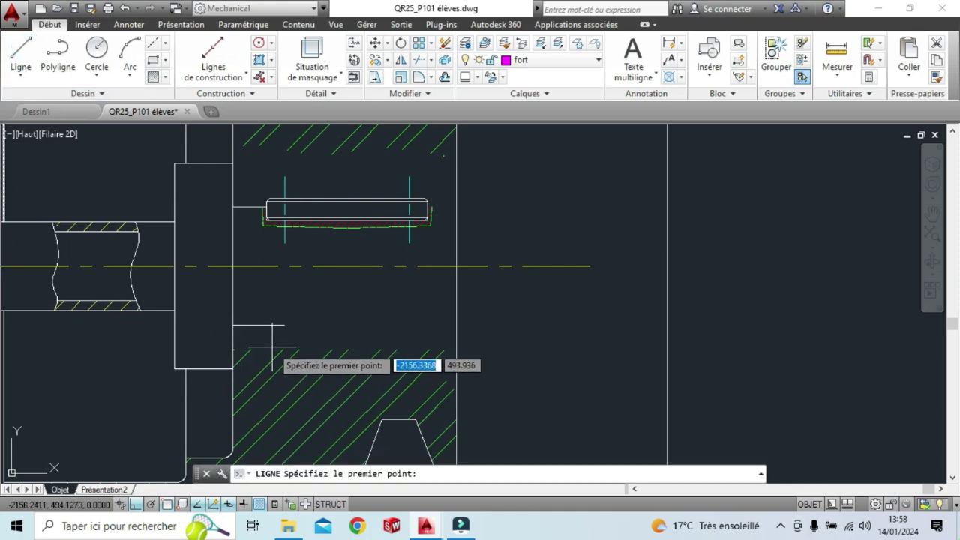
{"action": "left_click", "coordinate": [284, 324]}
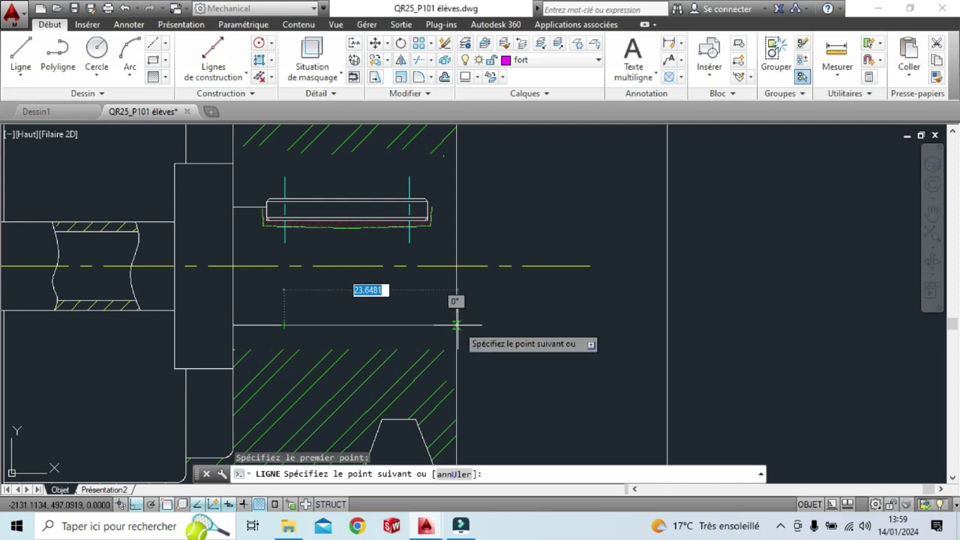
{"action": "left_click", "coordinate": [456, 325]}
{"action": "key", "text": "Escape"}
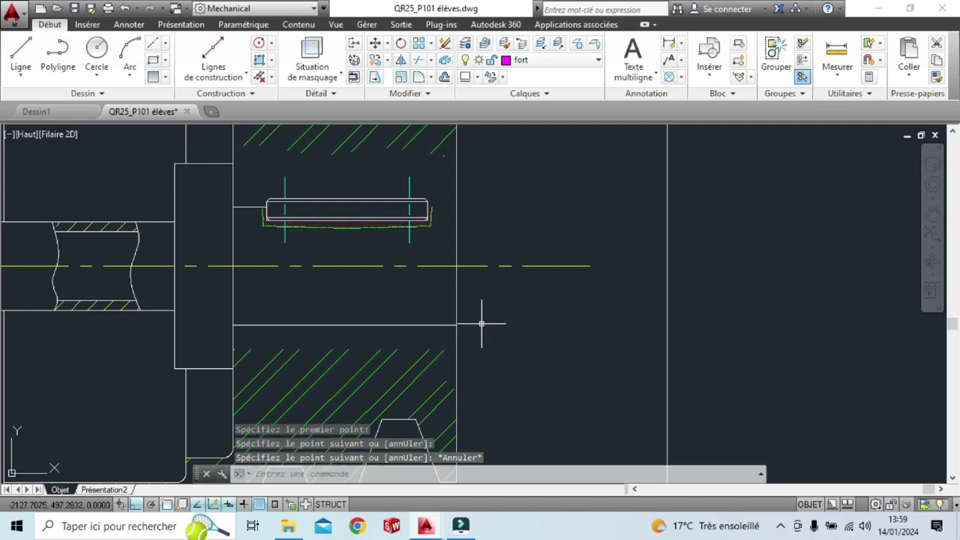
{"action": "scroll", "coordinate": [477, 197], "scroll_direction": "down", "scroll_amount": 2}
{"action": "scroll", "coordinate": [477, 197], "scroll_direction": "up", "scroll_amount": 2}
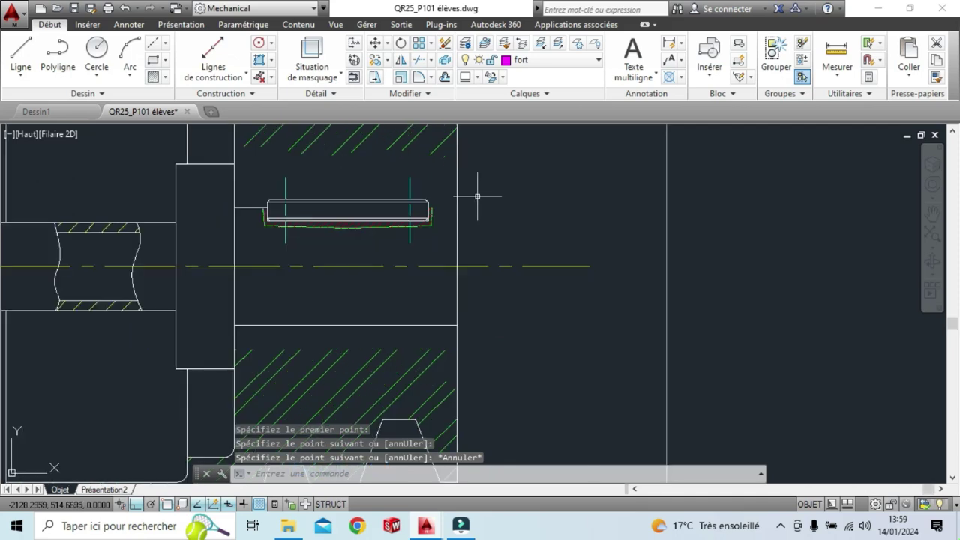
{"action": "scroll", "coordinate": [477, 193], "scroll_direction": "up", "scroll_amount": 2}
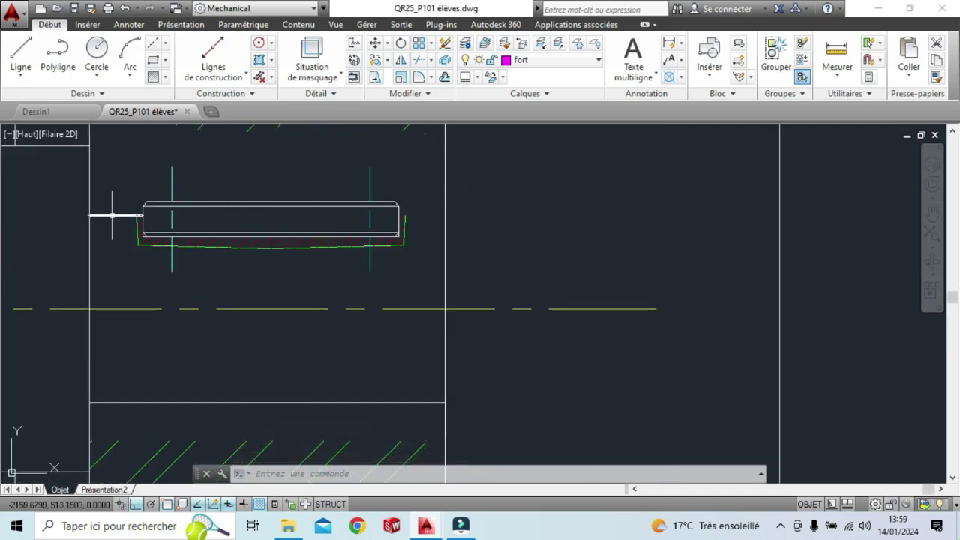
Draw a horizontal line from the key's right end to the pulley's right face.
{"action": "left_click", "coordinate": [20, 60]}
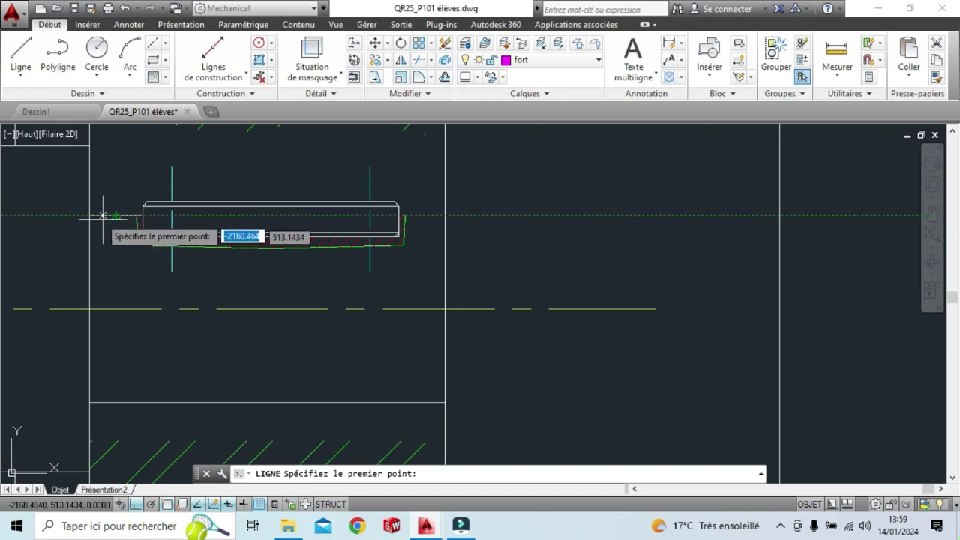
{"action": "left_click", "coordinate": [399, 215]}
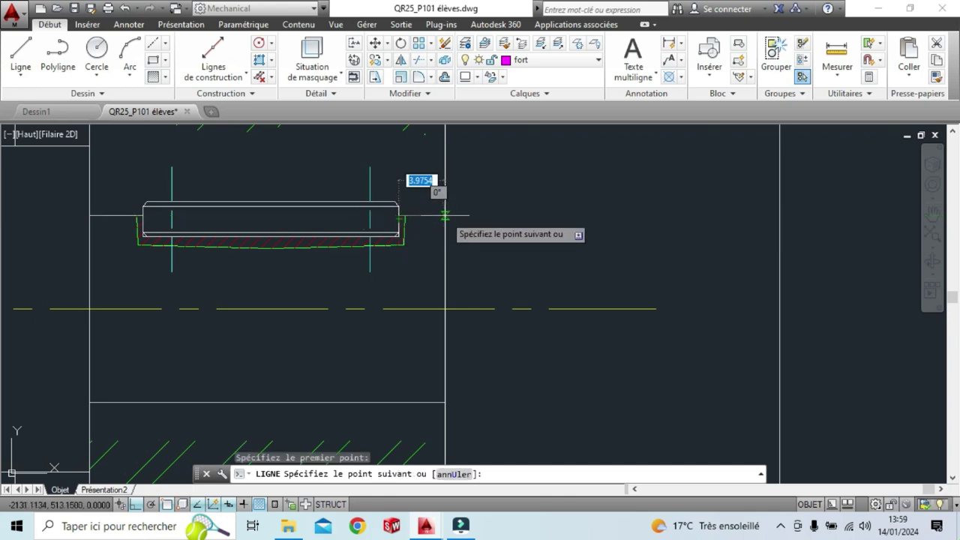
{"action": "left_click", "coordinate": [444, 215]}
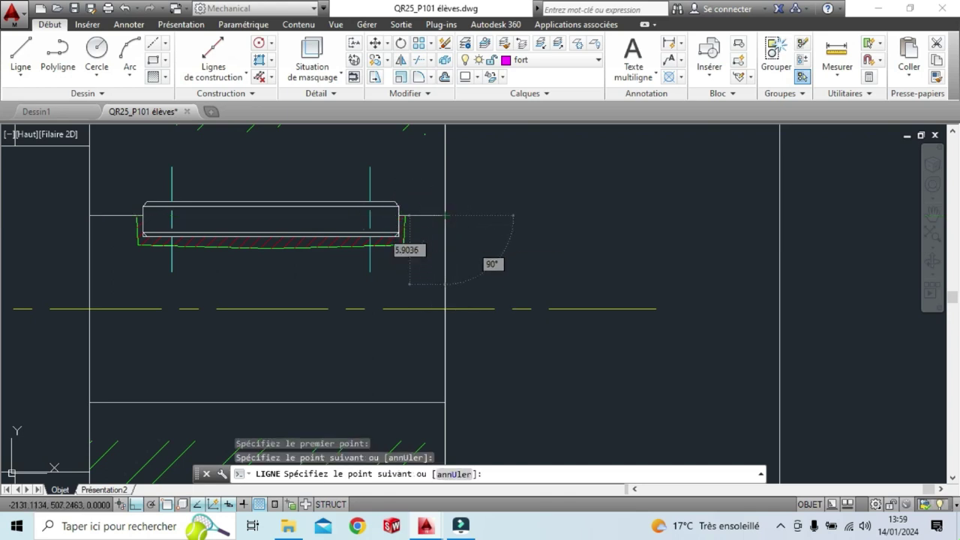
{"action": "key", "text": "Escape"}
{"action": "scroll", "coordinate": [440, 255], "scroll_direction": "down", "scroll_amount": 3}
{"action": "scroll", "coordinate": [598, 278], "scroll_direction": "down", "scroll_amount": 1}
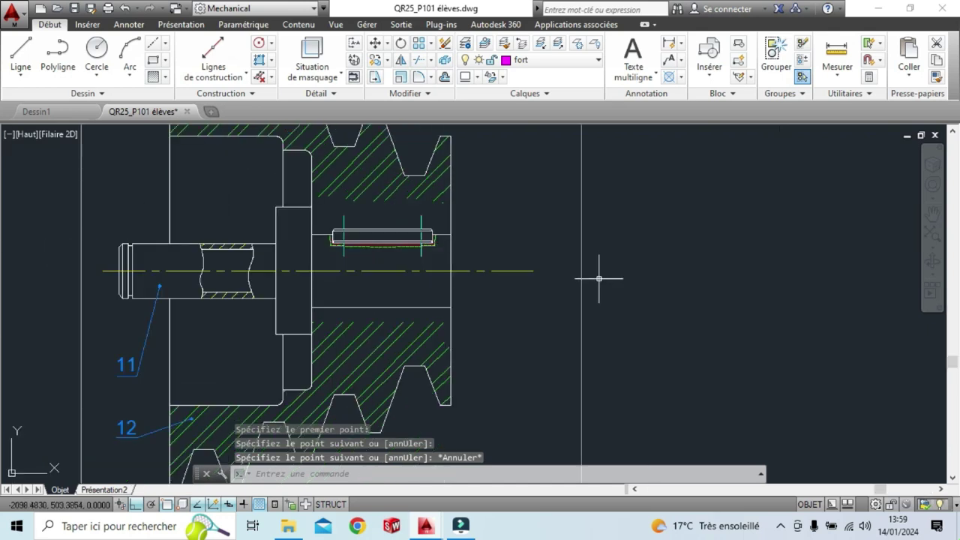
{"action": "scroll", "coordinate": [527, 204], "scroll_direction": "down", "scroll_amount": 2}
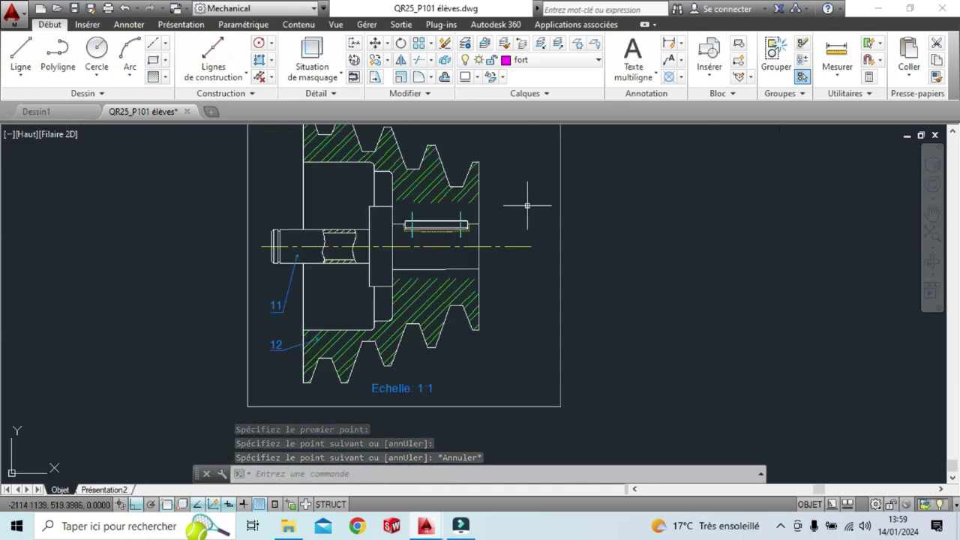
Move the pulley's ANSI32 hatching out of the section into the empty space on the right.
{"action": "middle_click_drag", "start_coordinate": [625, 199], "coordinate": [518, 207]}
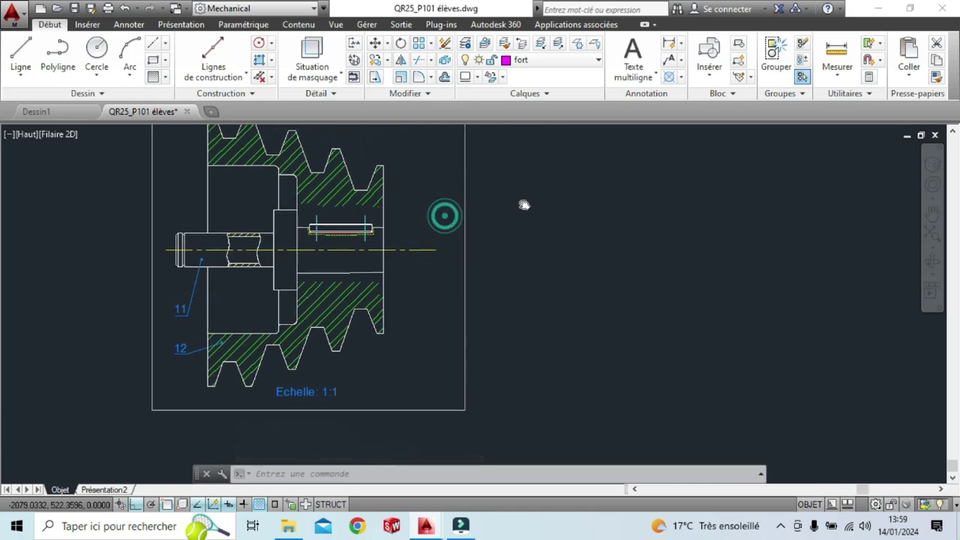
{"action": "left_click", "coordinate": [300, 199]}
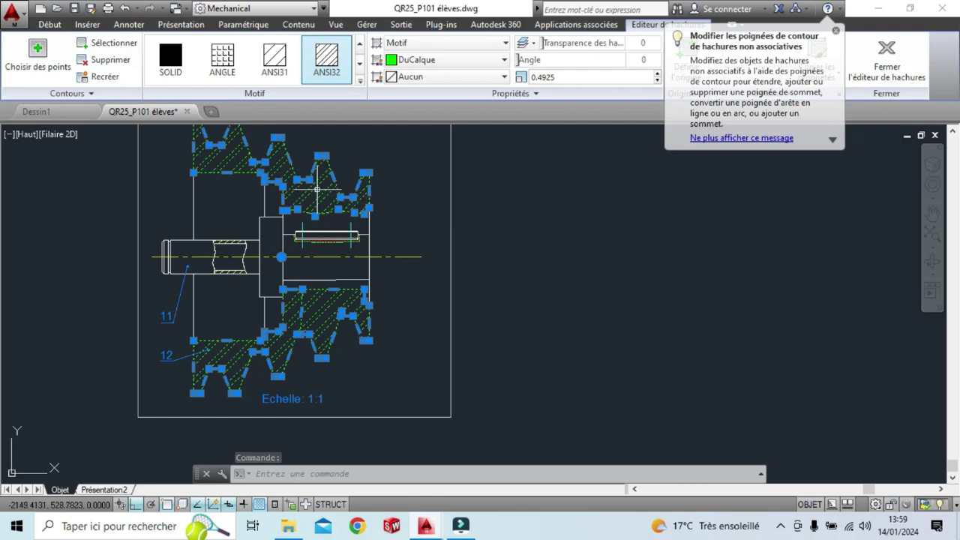
{"action": "right_click", "coordinate": [316, 190]}
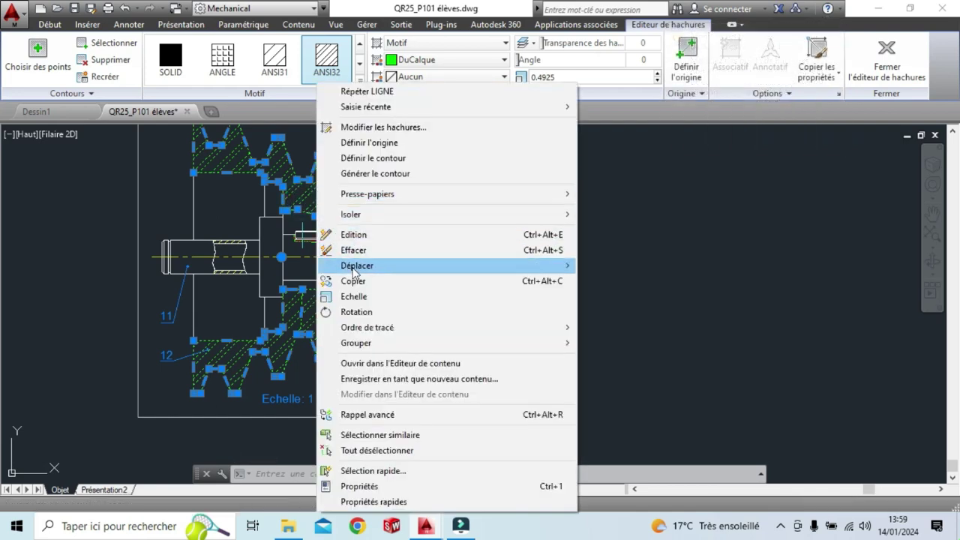
{"action": "left_click", "coordinate": [613, 264]}
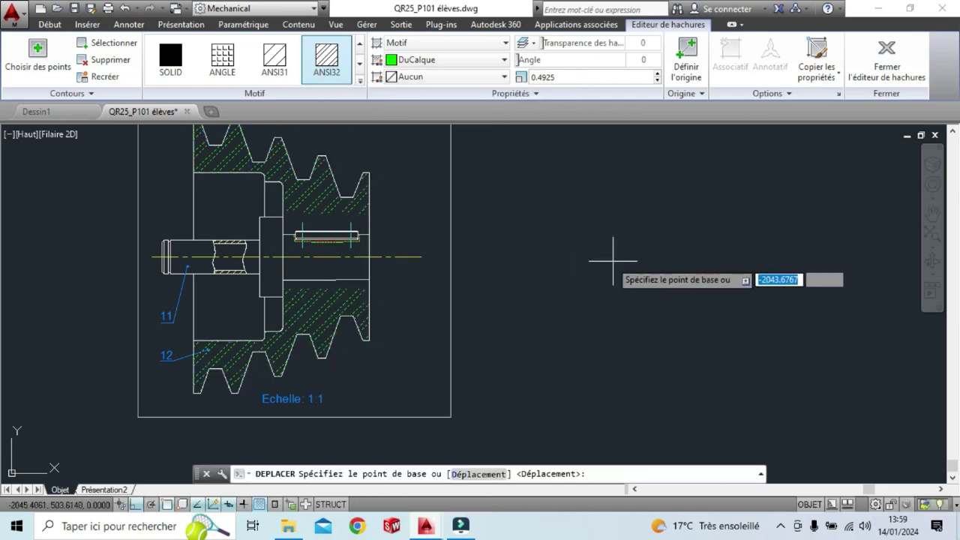
{"action": "left_click", "coordinate": [309, 199]}
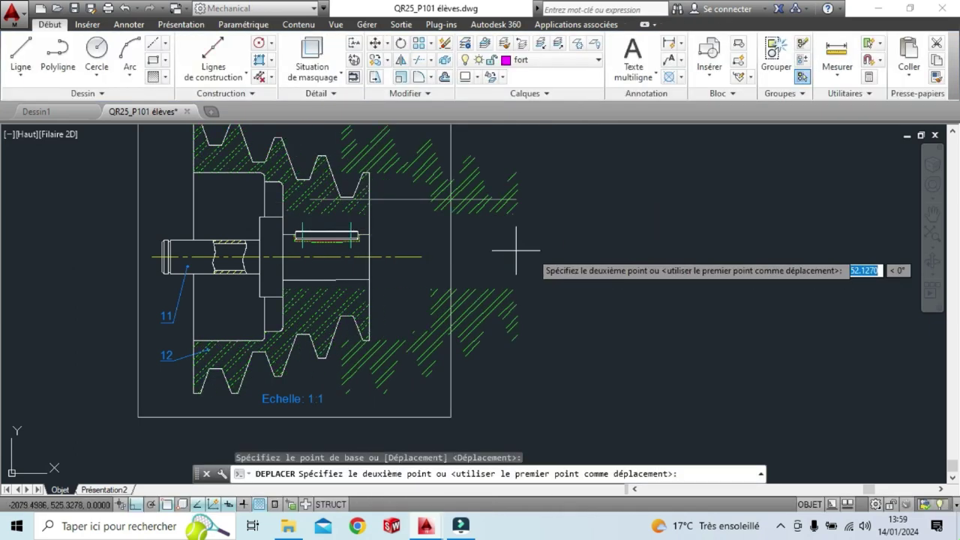
{"action": "left_click", "coordinate": [666, 252]}
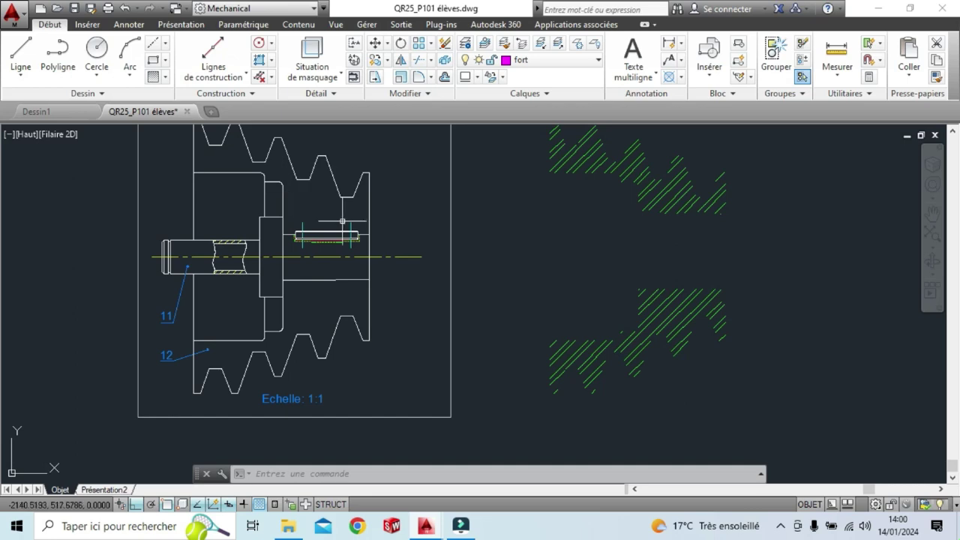
{"action": "scroll", "coordinate": [326, 204], "scroll_direction": "up", "scroll_amount": 4}
{"action": "scroll", "coordinate": [327, 204], "scroll_direction": "up", "scroll_amount": 2}
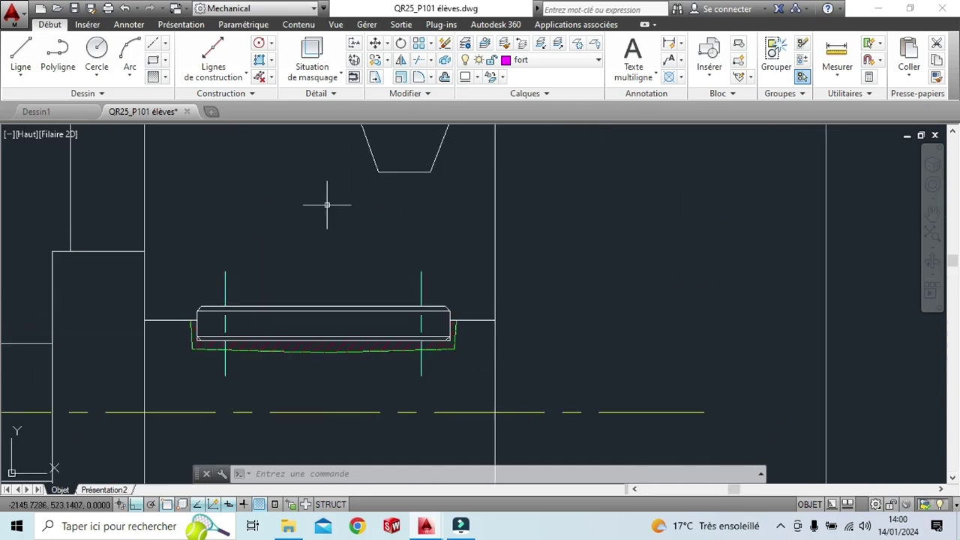
Place a horizontal construction line on the key top and offset it 0.5 upward.
{"action": "left_click", "coordinate": [234, 77]}
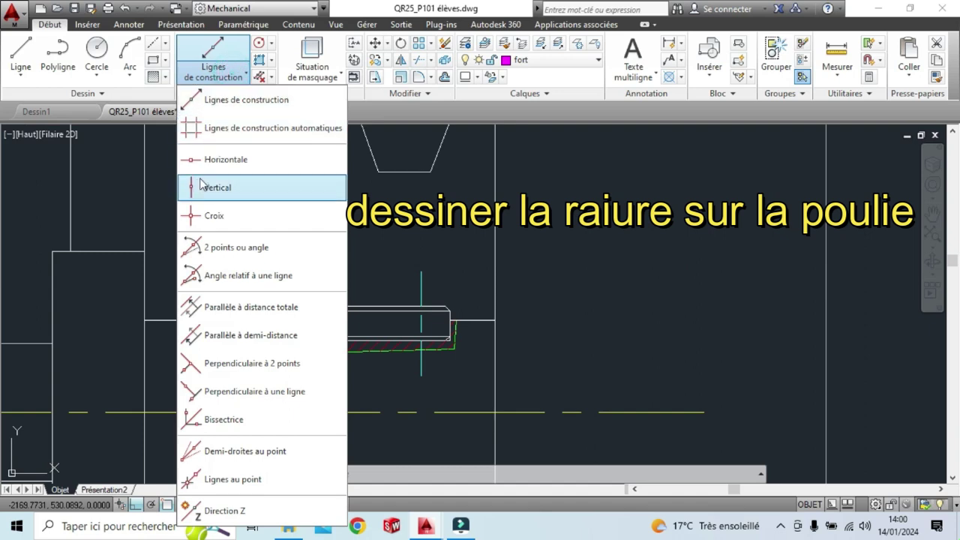
{"action": "left_click", "coordinate": [214, 159]}
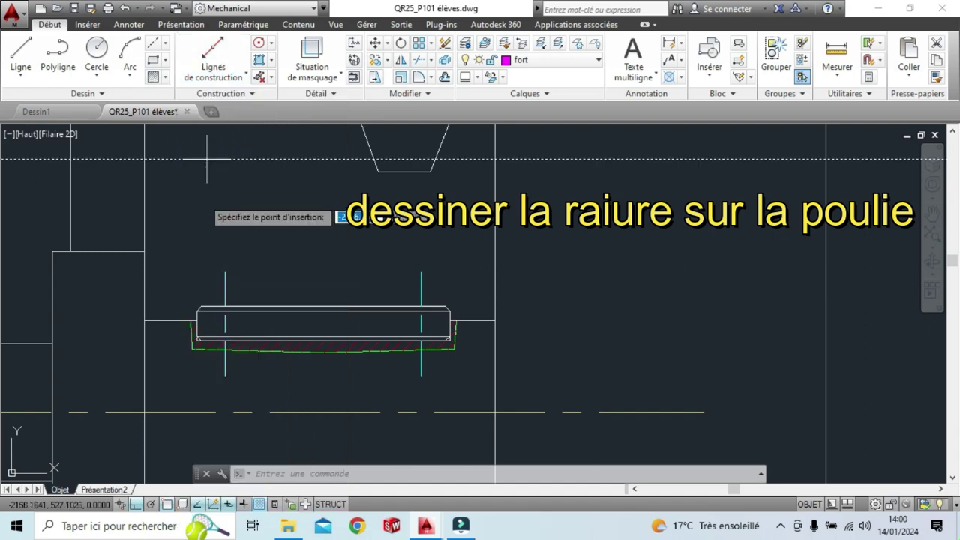
{"action": "left_click", "coordinate": [199, 306]}
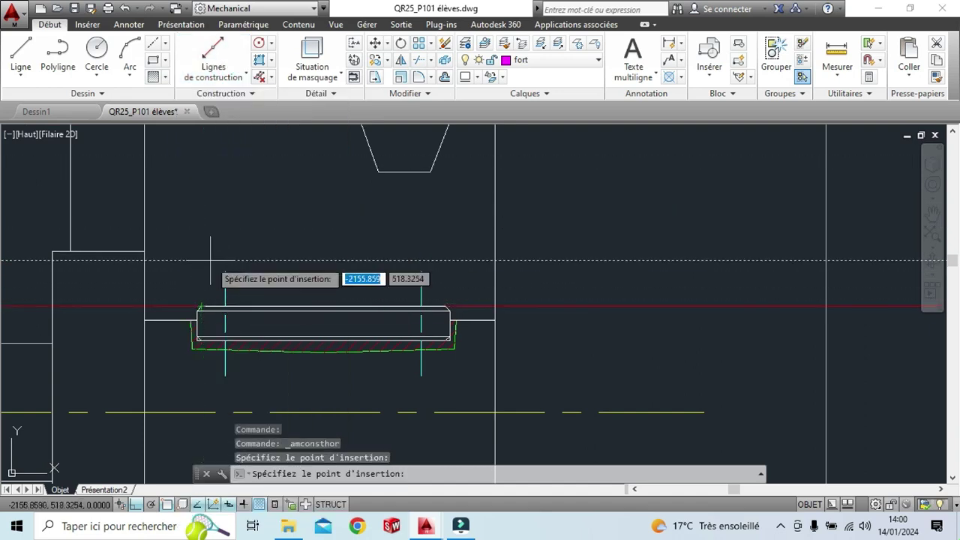
{"action": "key", "text": "Escape"}
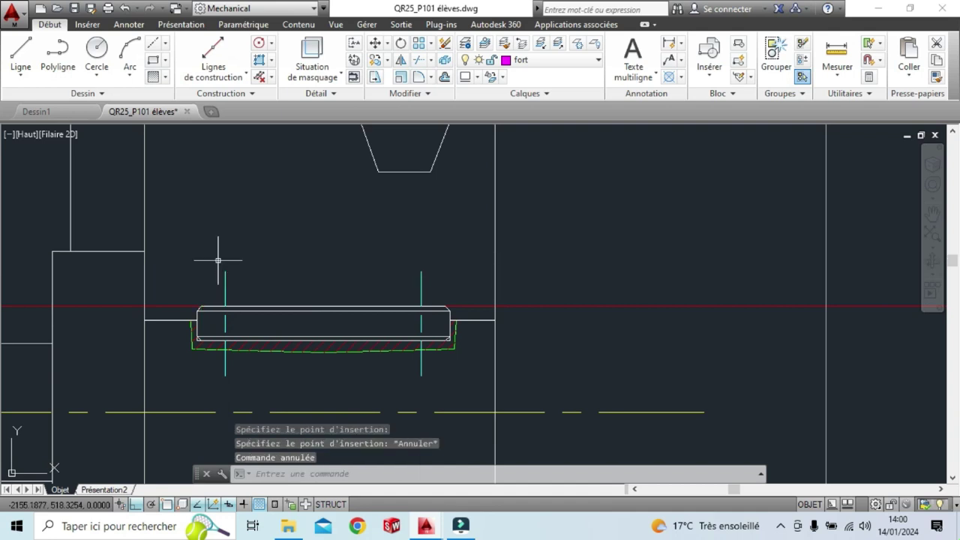
{"action": "left_click", "coordinate": [445, 78]}
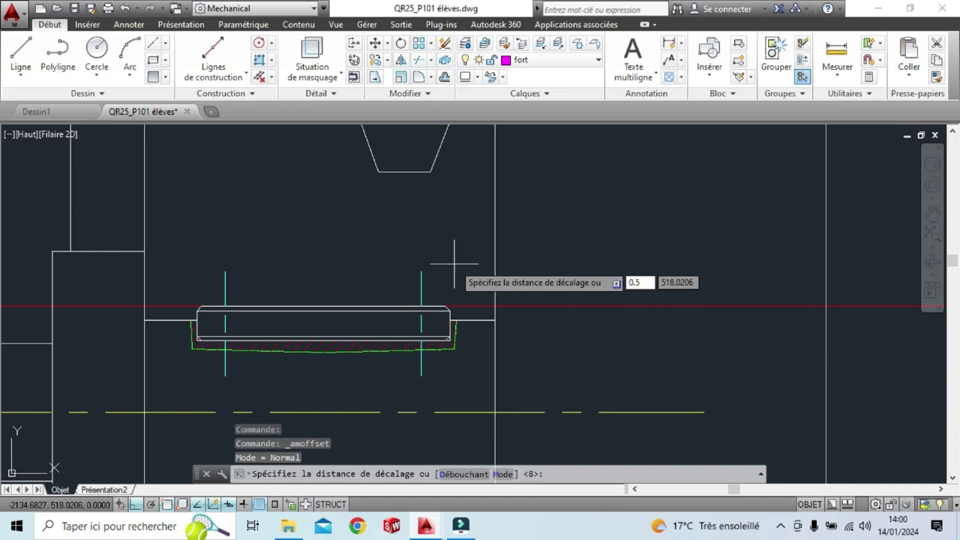
{"action": "key", "text": "Return"}
{"action": "left_click", "coordinate": [473, 307]}
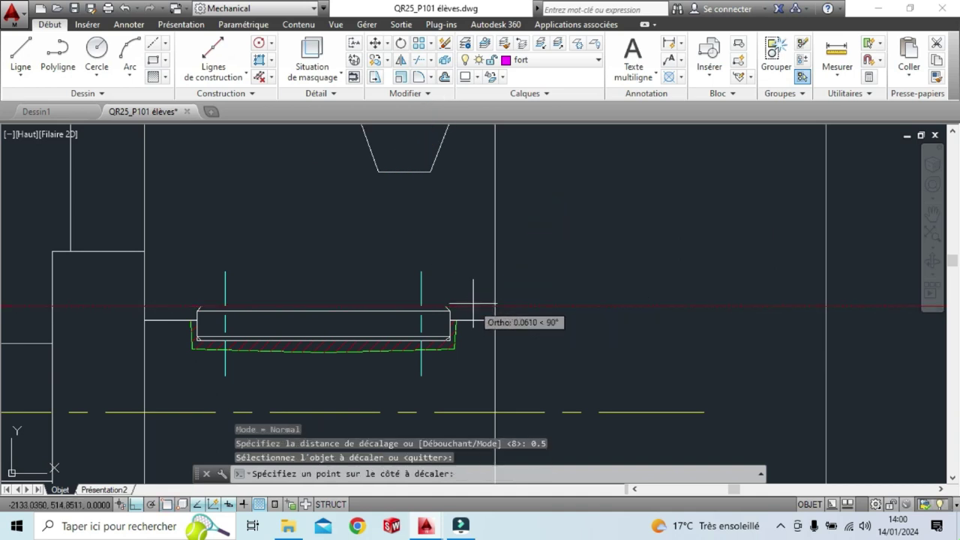
{"action": "left_click", "coordinate": [472, 274]}
{"action": "key", "text": "Escape"}
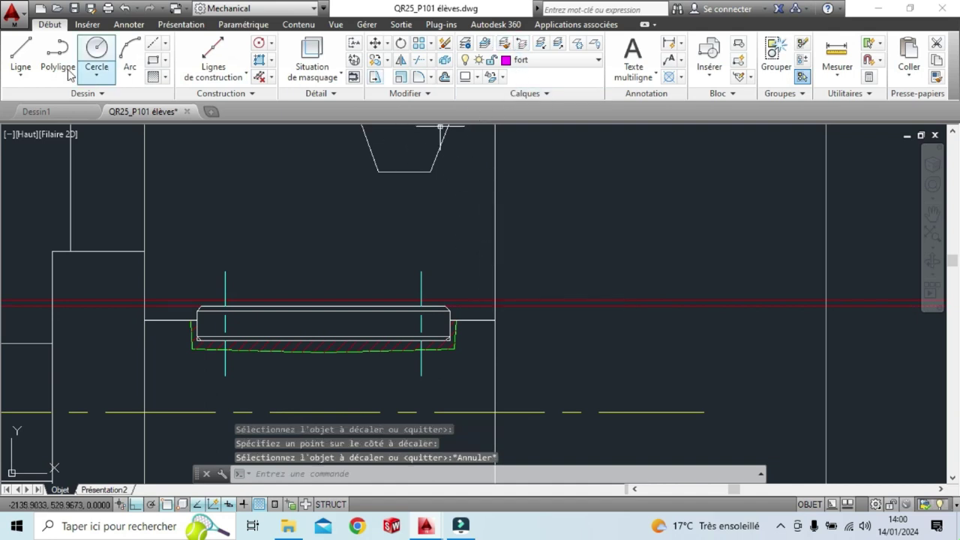
Draw the keyway line along the offset line from the hub edge to the pulley's right face.
{"action": "left_click", "coordinate": [19, 51]}
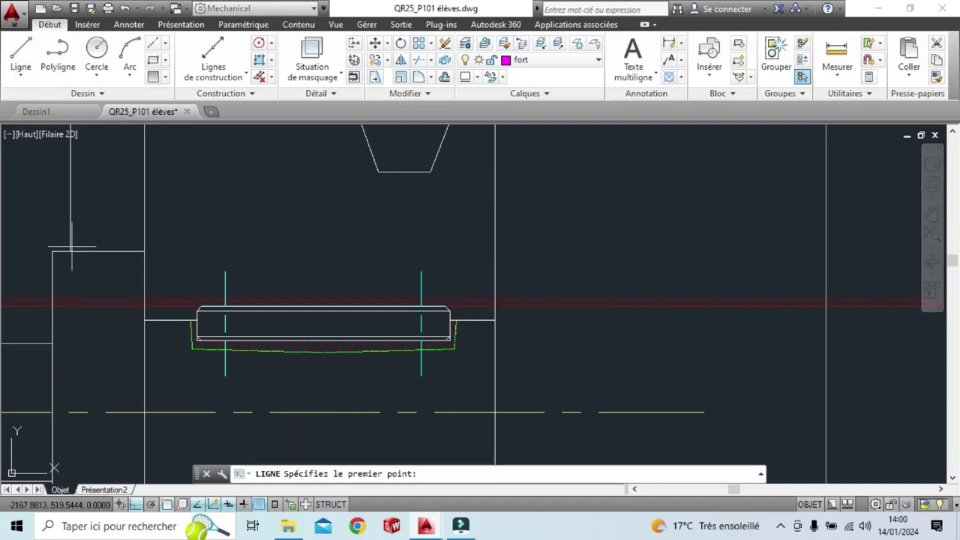
{"action": "left_click", "coordinate": [144, 300]}
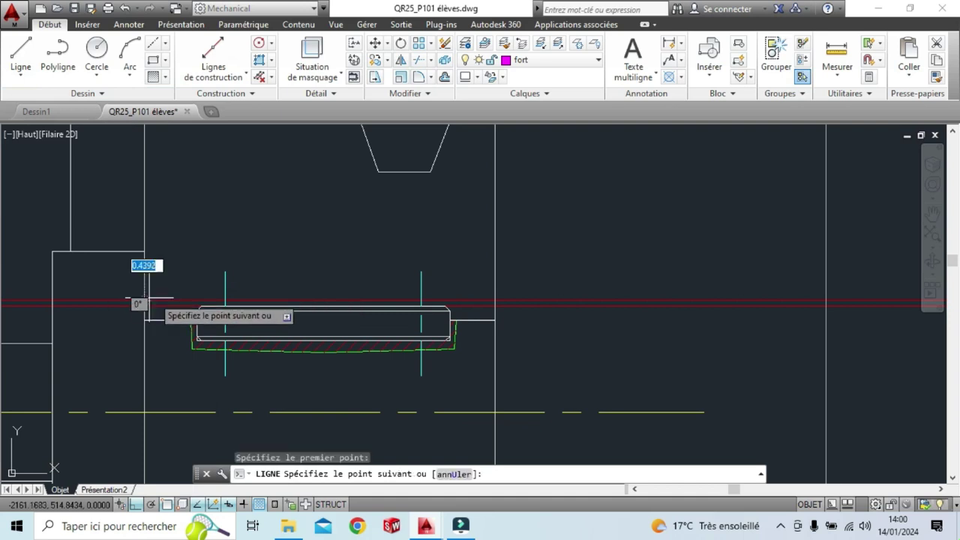
{"action": "left_click", "coordinate": [495, 300]}
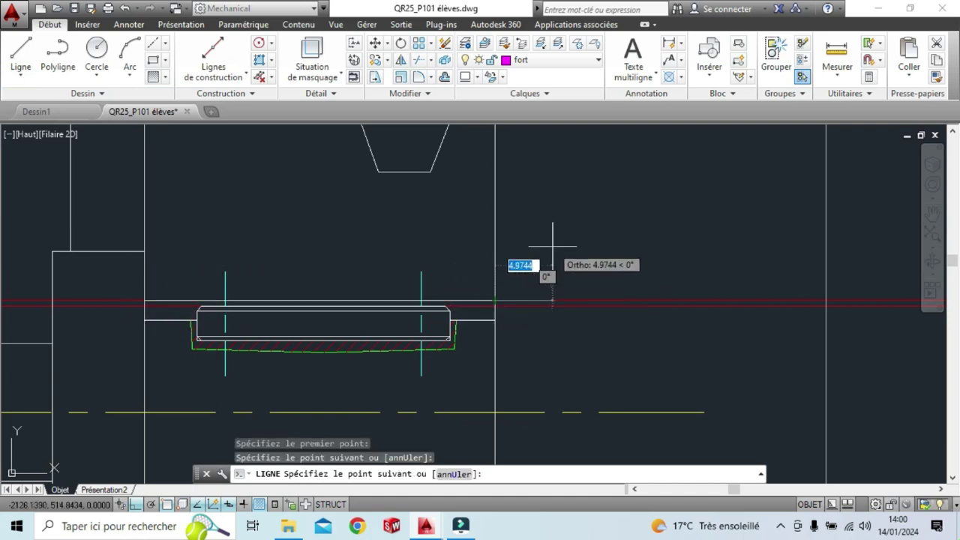
{"action": "key", "text": "Escape"}
Erase all construction lines and bring the whole pulley section into view.
{"action": "scroll", "coordinate": [557, 249], "scroll_direction": "down", "scroll_amount": 2}
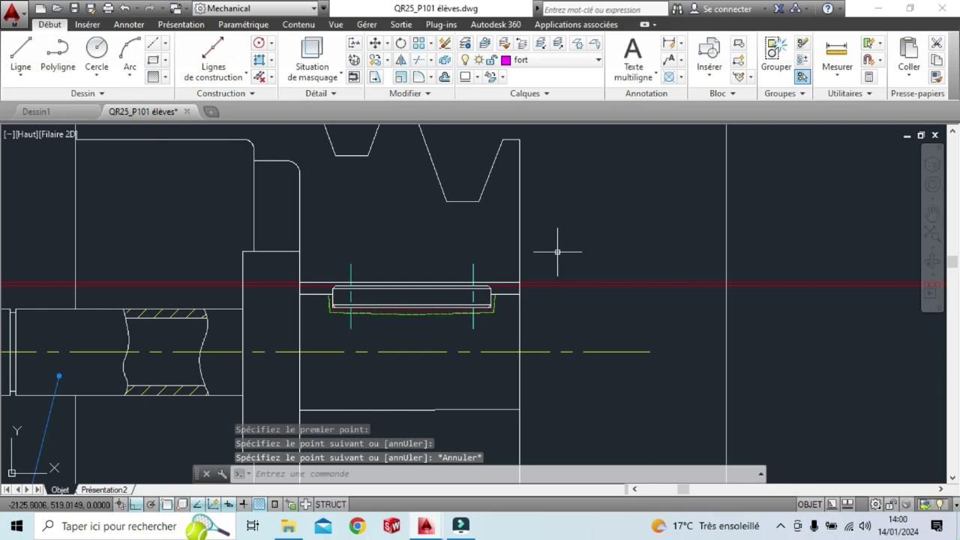
{"action": "left_click", "coordinate": [260, 79]}
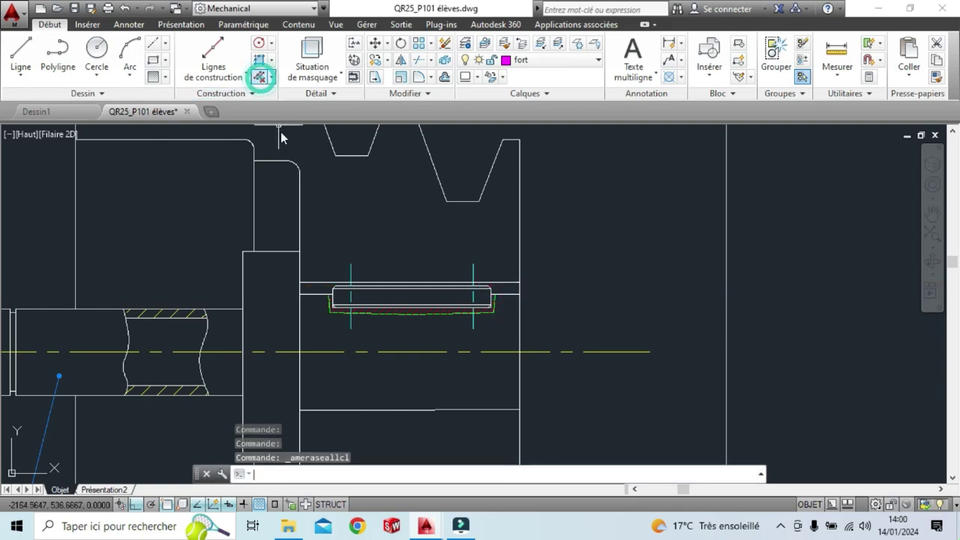
{"action": "scroll", "coordinate": [634, 321], "scroll_direction": "down", "scroll_amount": 2}
{"action": "mouse_move", "coordinate": [610, 322]}
{"action": "middle_mouse_down"}
{"action": "mouse_move", "coordinate": [439, 317]}
{"action": "mouse_move", "coordinate": [404, 269]}
{"action": "middle_mouse_up"}
{"action": "scroll", "coordinate": [403, 268], "scroll_direction": "down", "scroll_amount": 2}
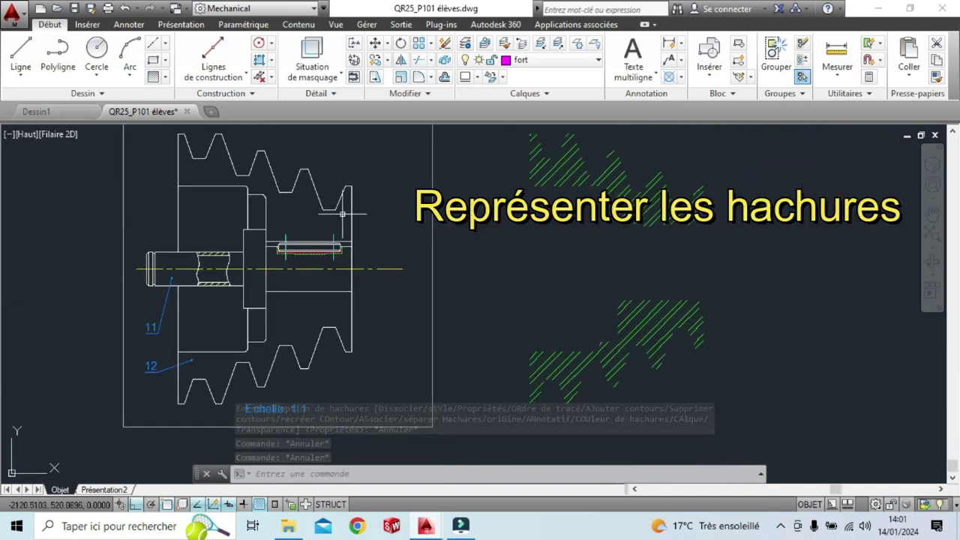
Hatch the pulley's cut region with ANSI32, matching the existing hatch's pattern and scale.
{"action": "left_click", "coordinate": [165, 77]}
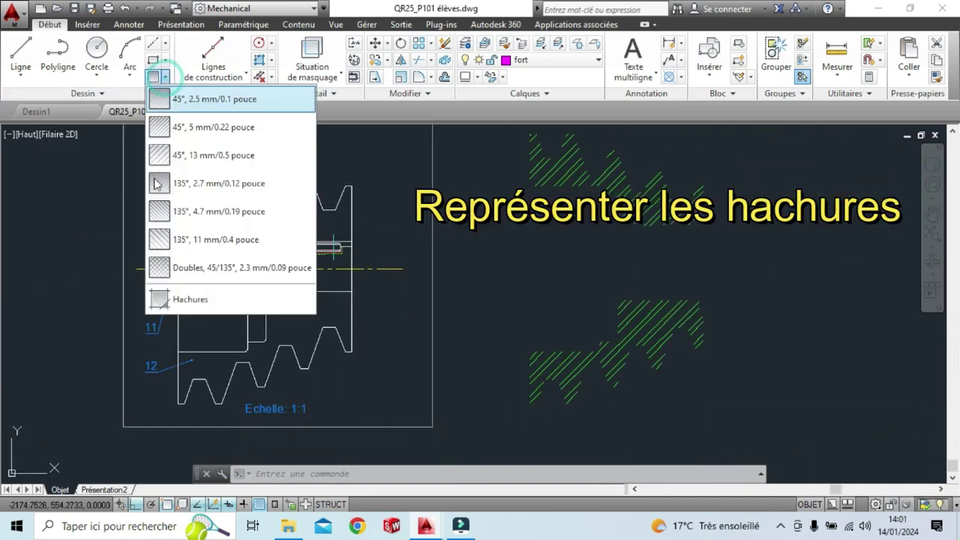
{"action": "left_click", "coordinate": [190, 299]}
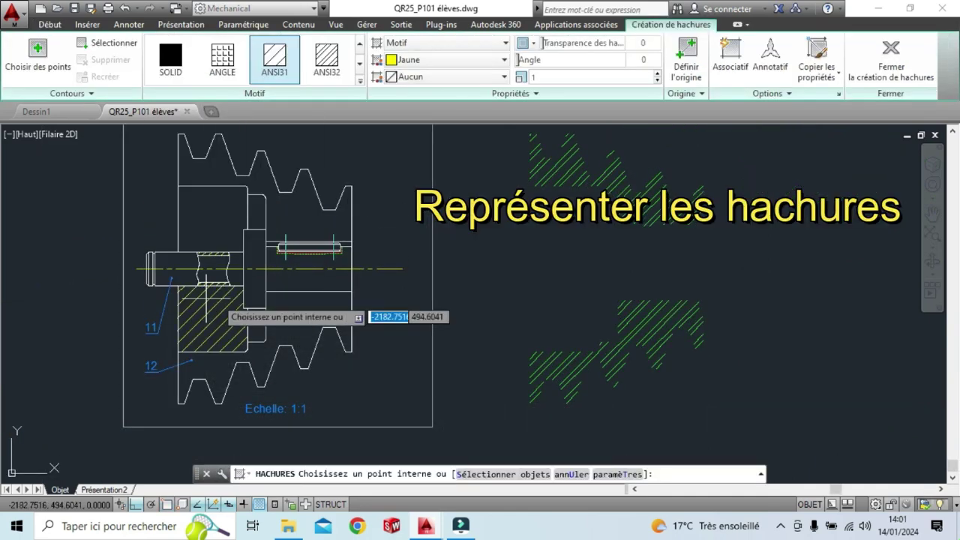
{"action": "left_click", "coordinate": [818, 75]}
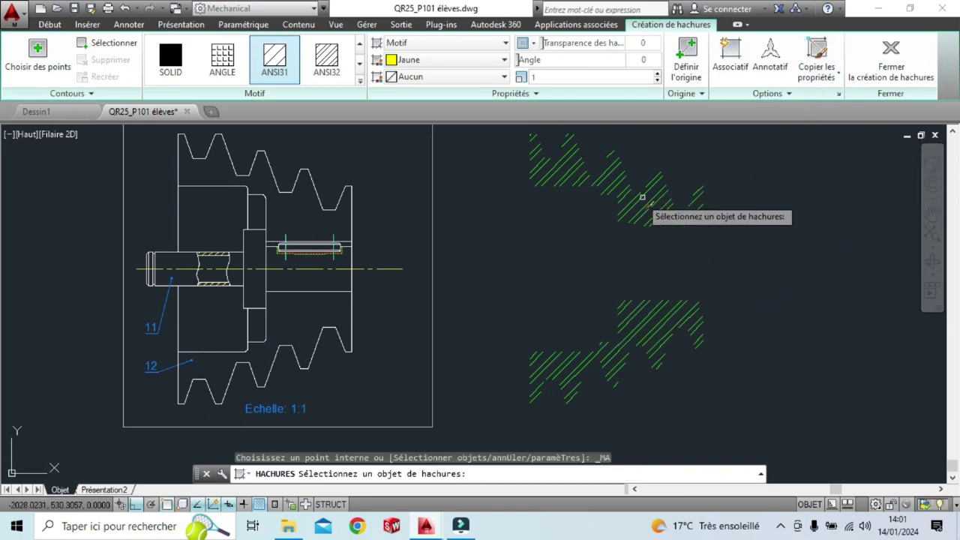
{"action": "left_click", "coordinate": [648, 206]}
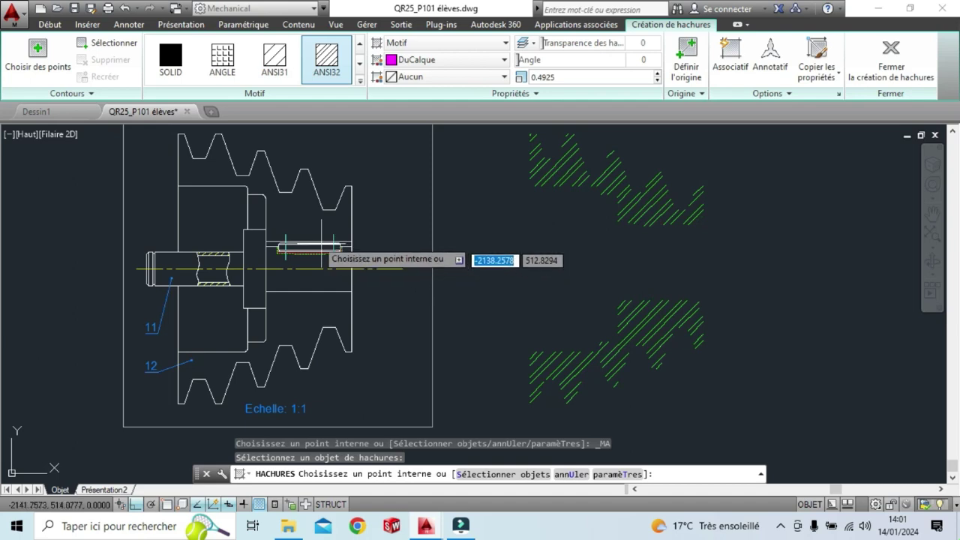
{"action": "left_click", "coordinate": [297, 224]}
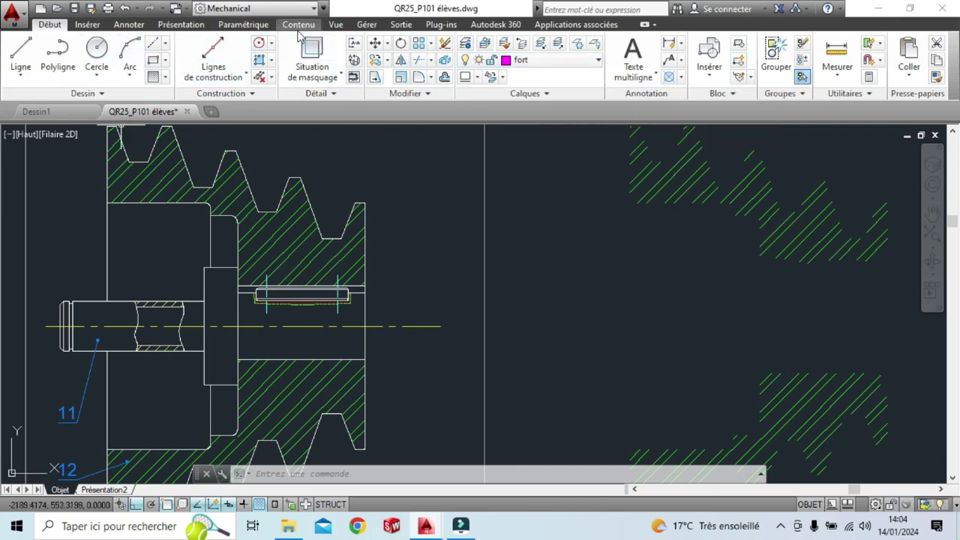
{"action": "left_click", "coordinate": [299, 24]}
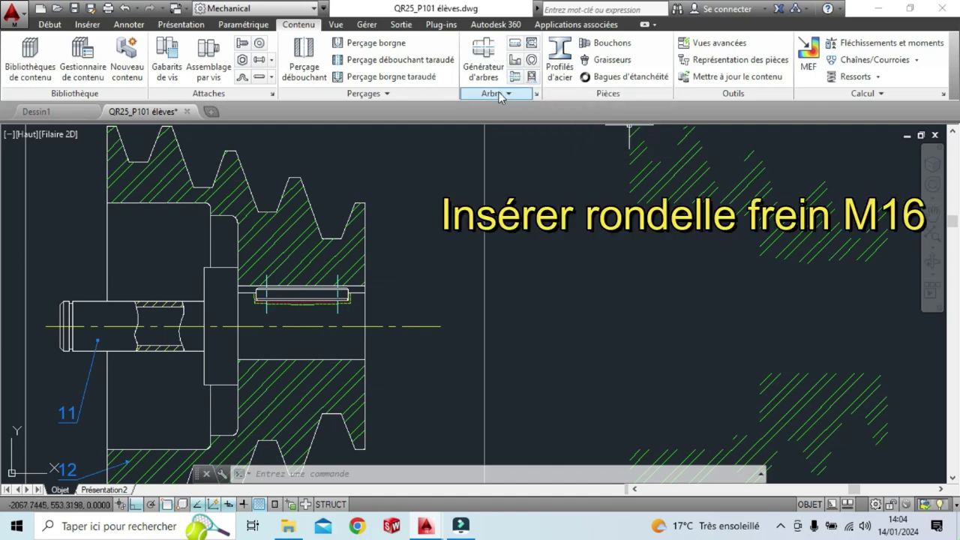
Insert a size 16 NF E 25-515 W split washer in front view at the shaft end.
{"action": "left_click", "coordinate": [260, 46]}
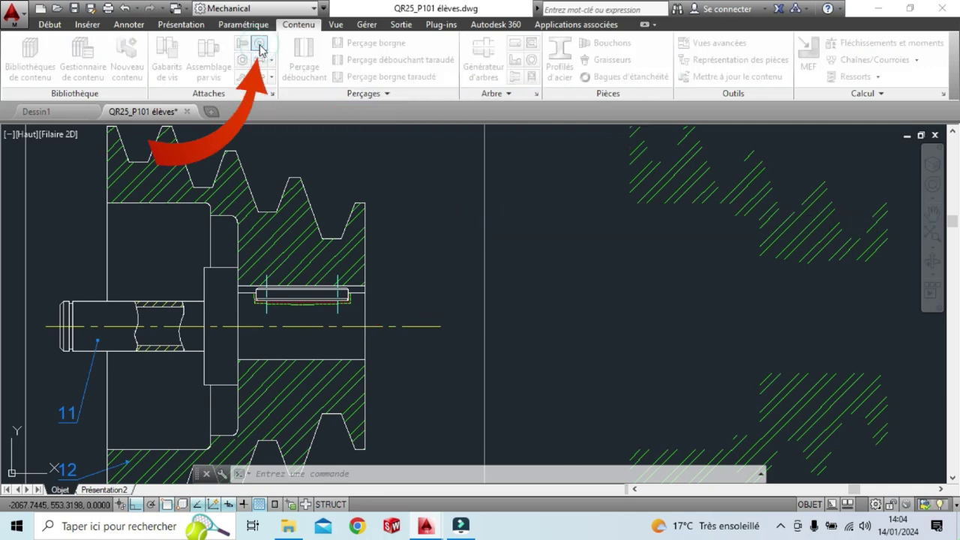
{"action": "double_click", "coordinate": [528, 257]}
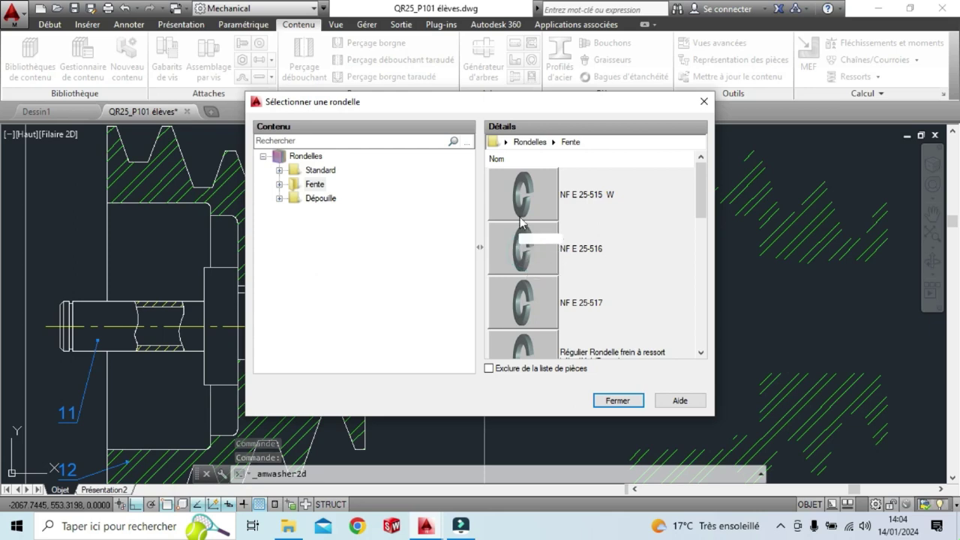
{"action": "double_click", "coordinate": [522, 196]}
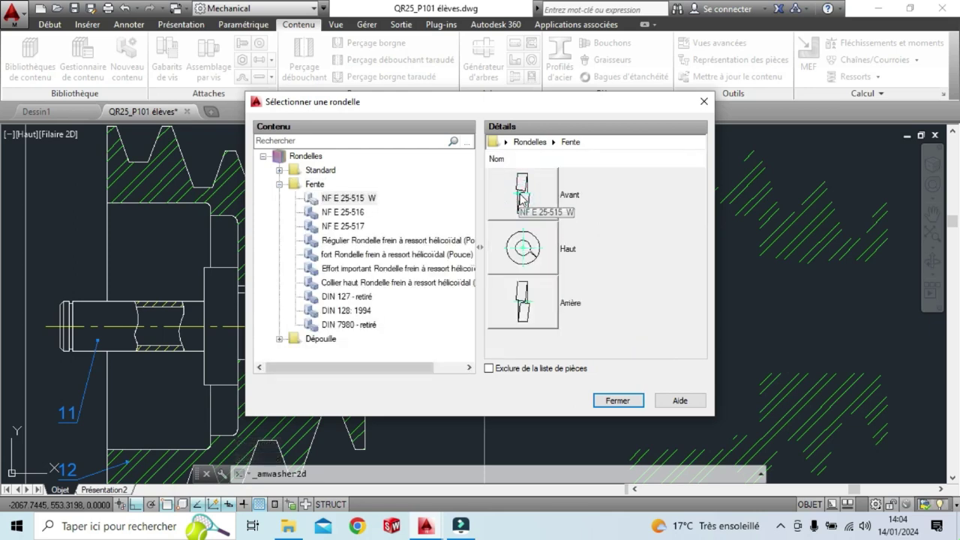
{"action": "left_click", "coordinate": [522, 197]}
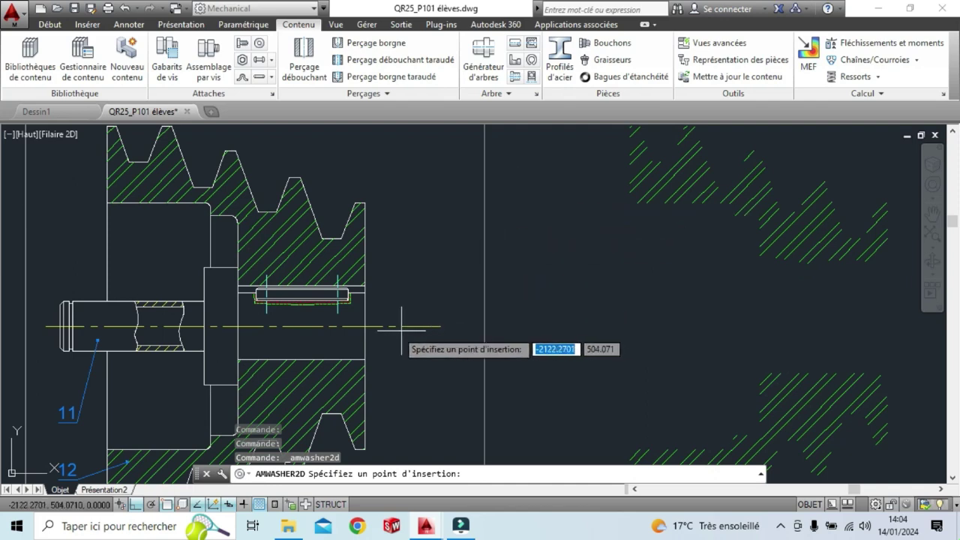
{"action": "left_click", "coordinate": [364, 327]}
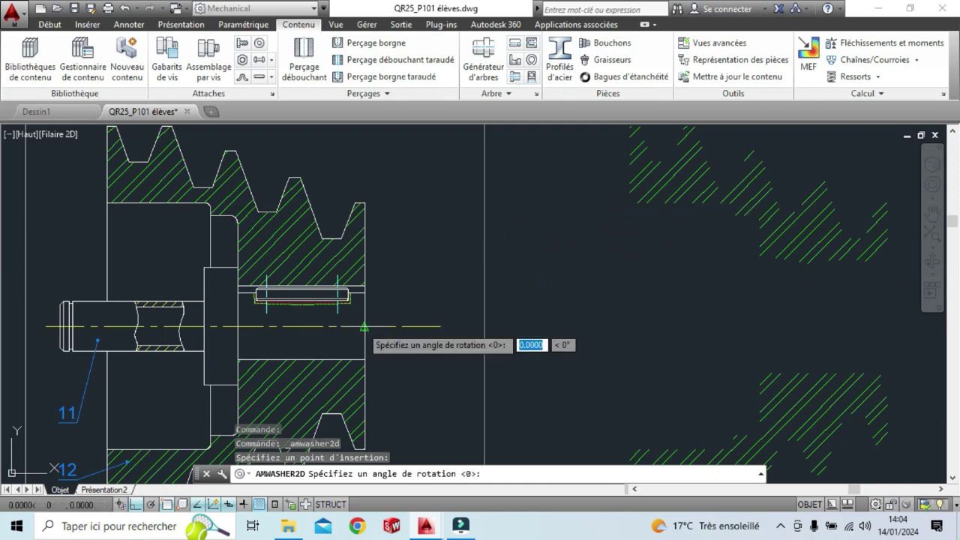
{"action": "left_click", "coordinate": [403, 327]}
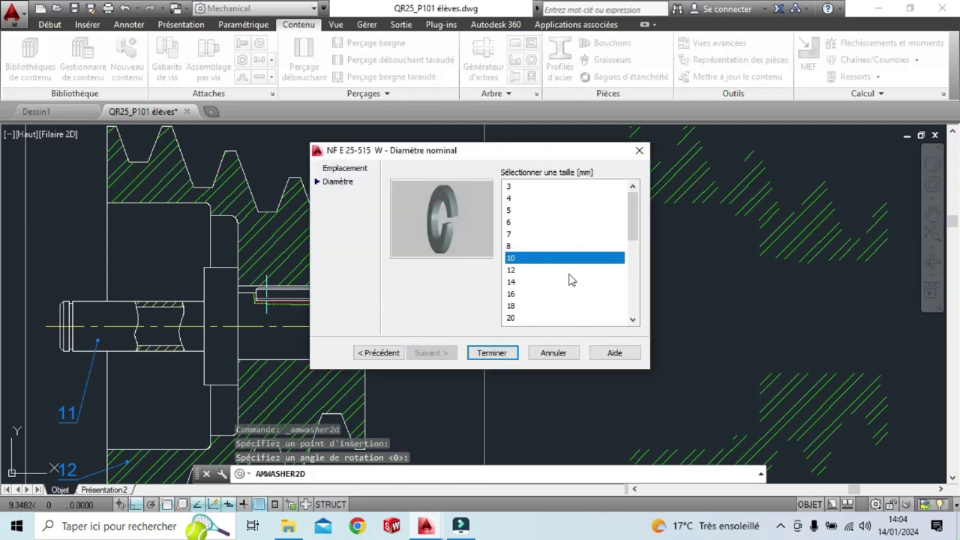
{"action": "left_click", "coordinate": [511, 295]}
{"action": "left_click", "coordinate": [492, 353]}
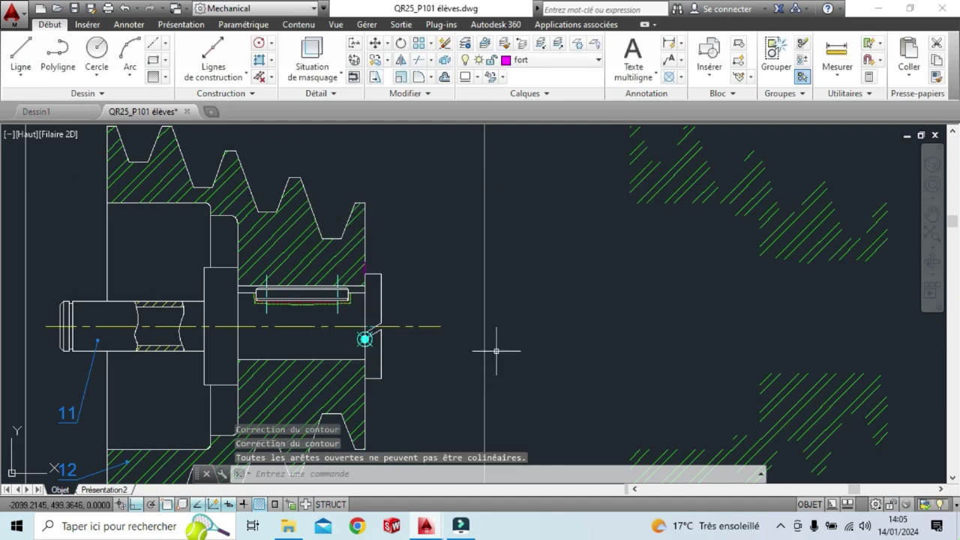
Delete the leftover circle at the washer's centre.
{"action": "scroll", "coordinate": [397, 351], "scroll_direction": "up", "scroll_amount": 3}
{"action": "scroll", "coordinate": [374, 348], "scroll_direction": "up", "scroll_amount": 1}
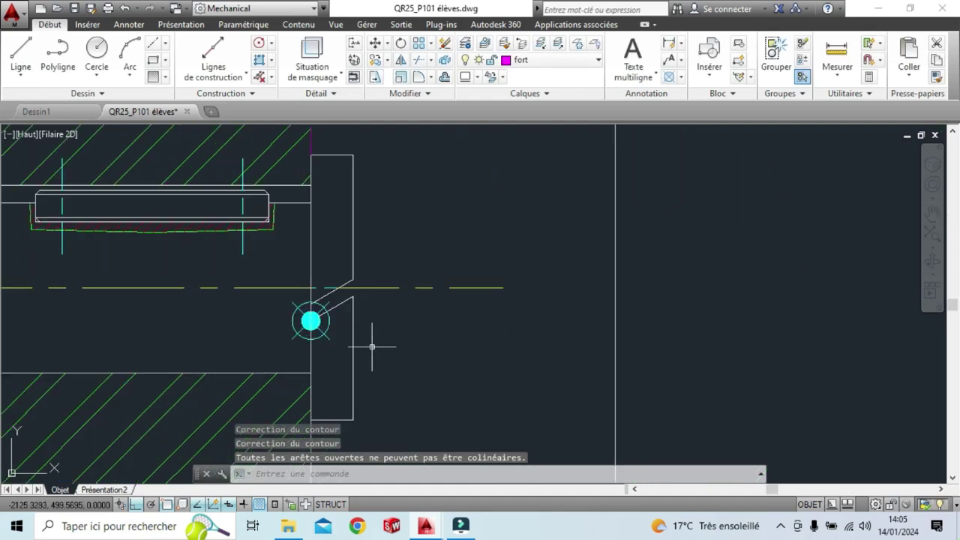
{"action": "left_click", "coordinate": [327, 341]}
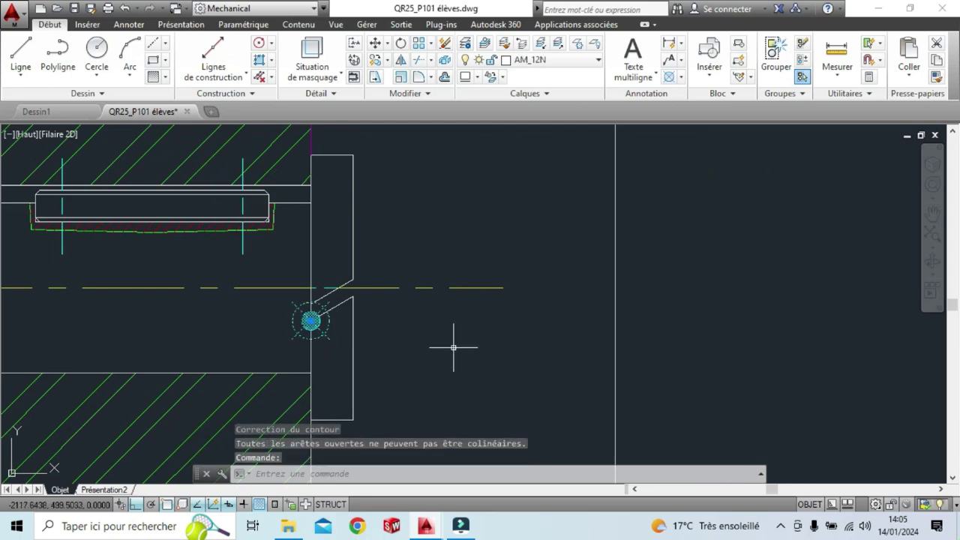
{"action": "key", "text": "Delete"}
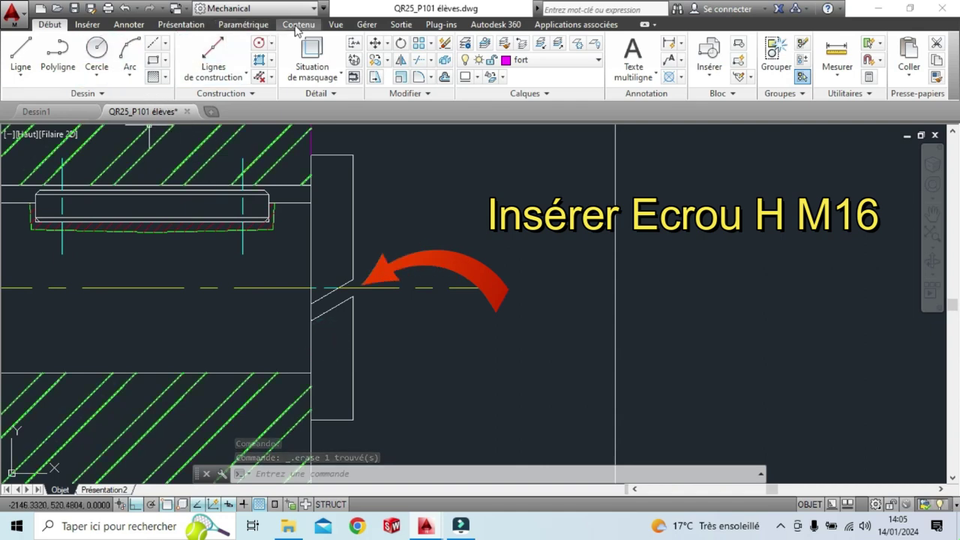
Insert an M16 NF EN 24032 hex nut in side view on the shaft axis against the washer.
{"action": "left_click", "coordinate": [298, 25]}
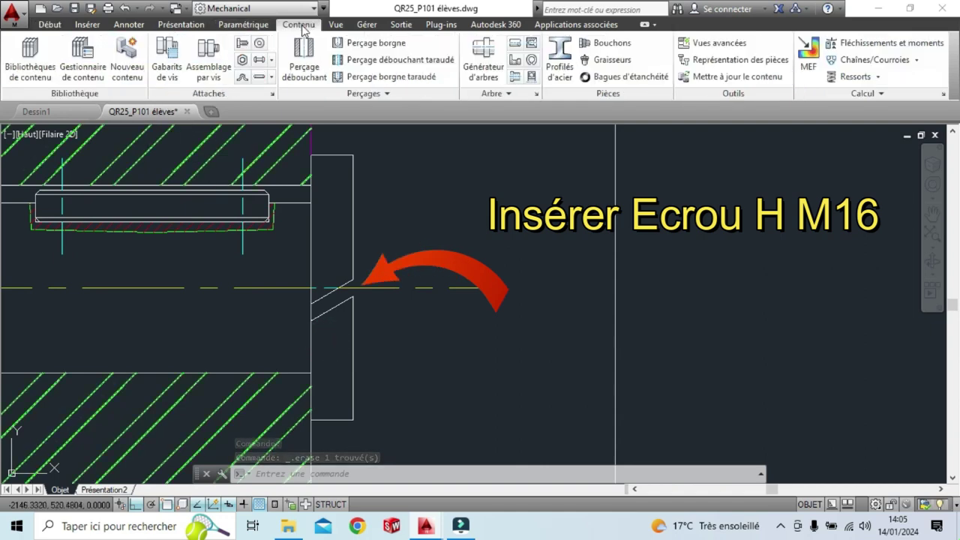
{"action": "left_click", "coordinate": [241, 60]}
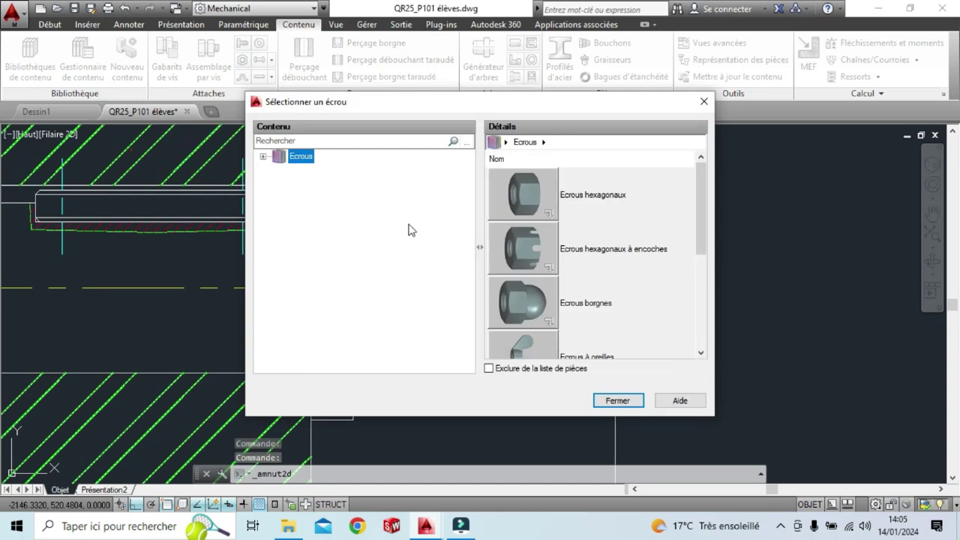
{"action": "left_click", "coordinate": [540, 189]}
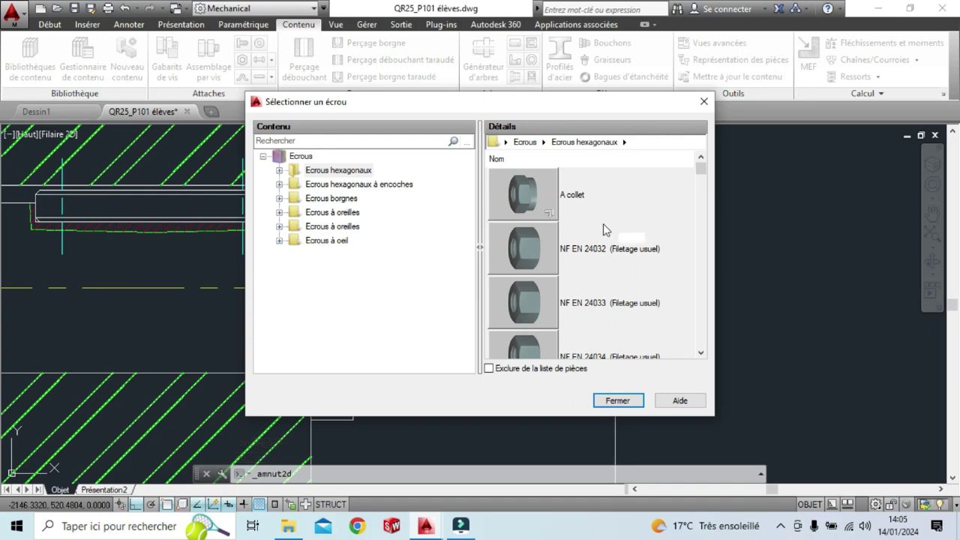
{"action": "double_click", "coordinate": [506, 250]}
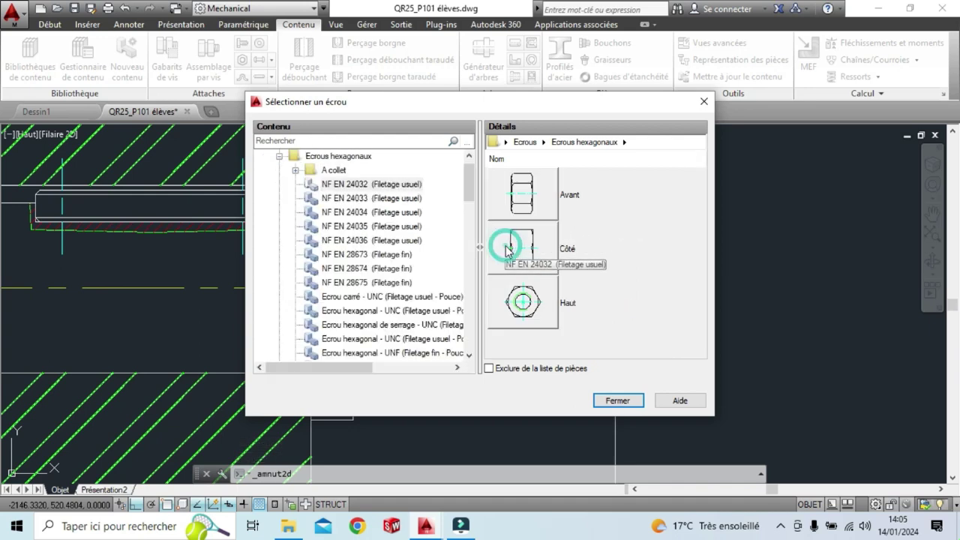
{"action": "left_click", "coordinate": [516, 192]}
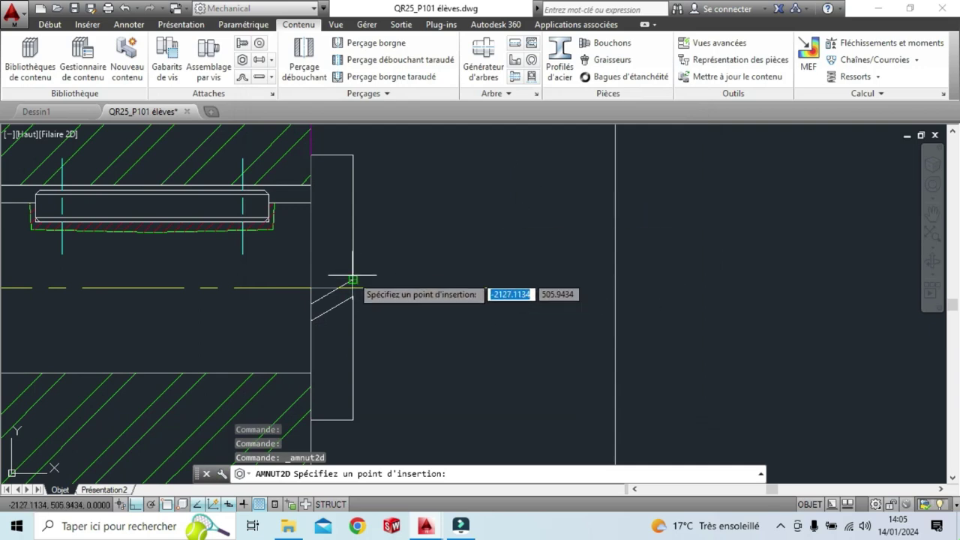
{"action": "scroll", "coordinate": [358, 278], "scroll_direction": "up", "scroll_amount": 4}
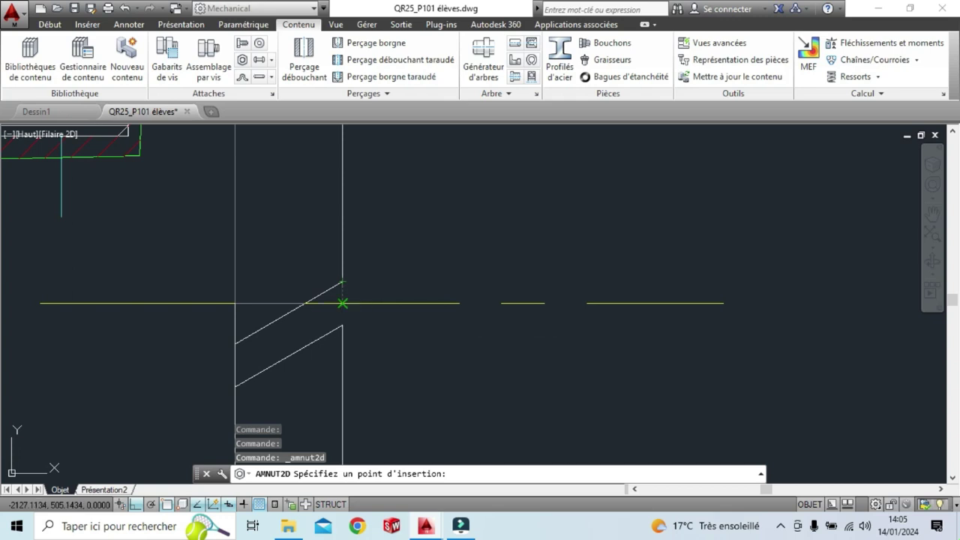
{"action": "left_click", "coordinate": [342, 303]}
{"action": "left_click", "coordinate": [430, 303]}
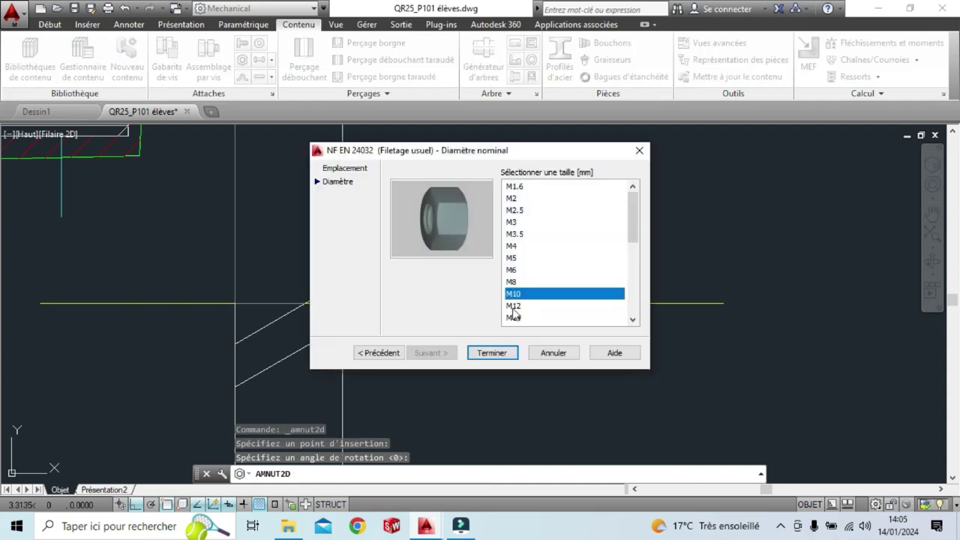
{"action": "scroll", "coordinate": [545, 314], "scroll_direction": "down", "scroll_amount": 1}
{"action": "left_click", "coordinate": [518, 295]}
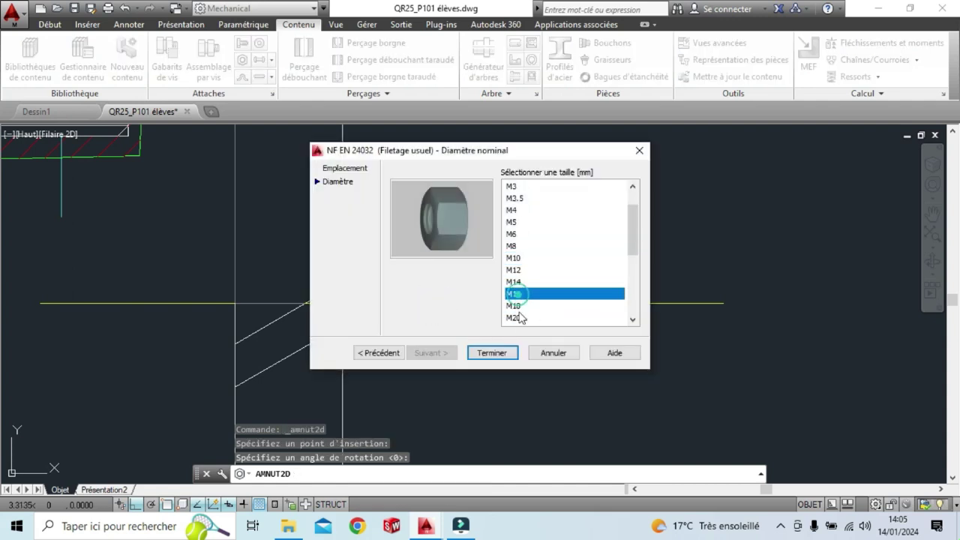
{"action": "left_click", "coordinate": [493, 353]}
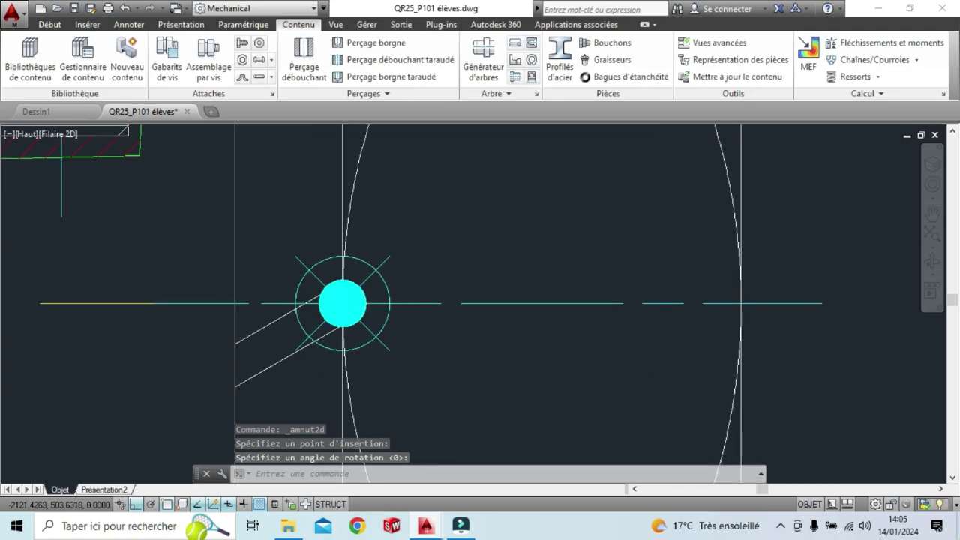
End the nut insertion and delete the leftover marker at the nut centre.
{"action": "scroll", "coordinate": [495, 343], "scroll_direction": "down", "scroll_amount": 8}
{"action": "scroll", "coordinate": [560, 357], "scroll_direction": "up", "scroll_amount": 2}
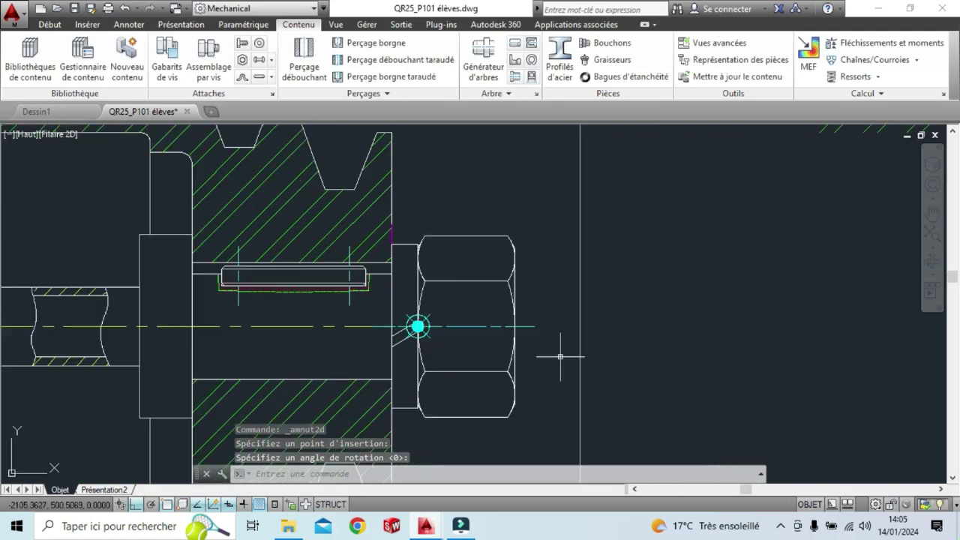
{"action": "key", "text": "Return"}
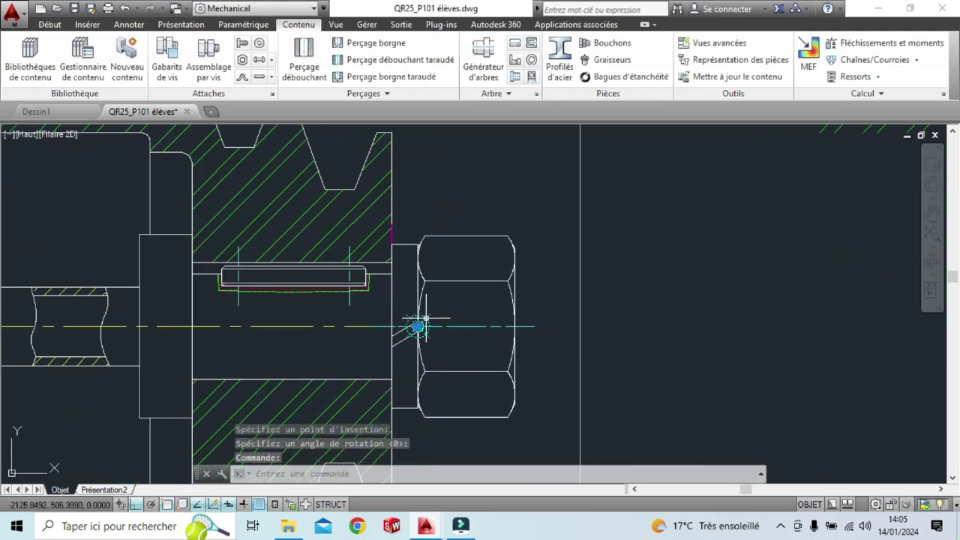
{"action": "key", "text": "Delete"}
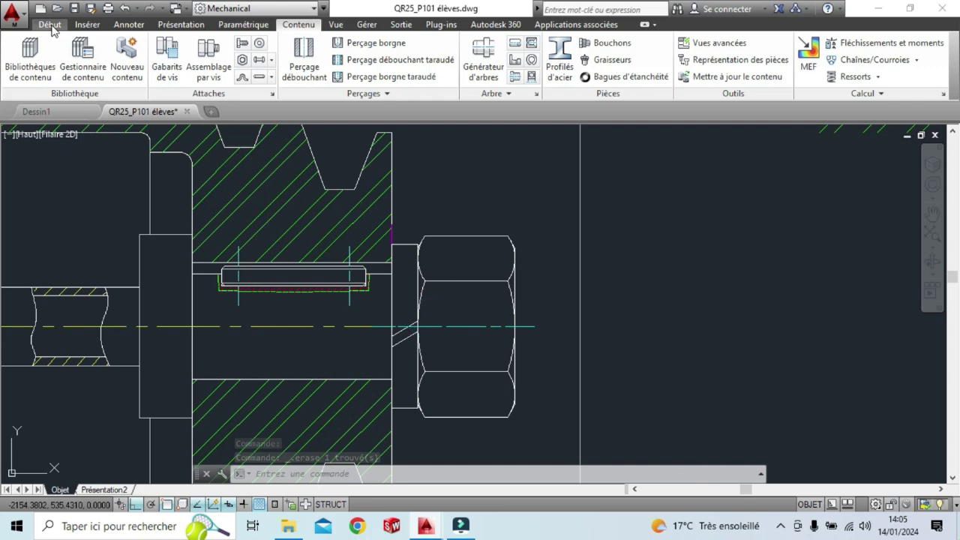
Place two horizontal construction lines above and below the shaft axis to guide the thread.
{"action": "left_click", "coordinate": [50, 24]}
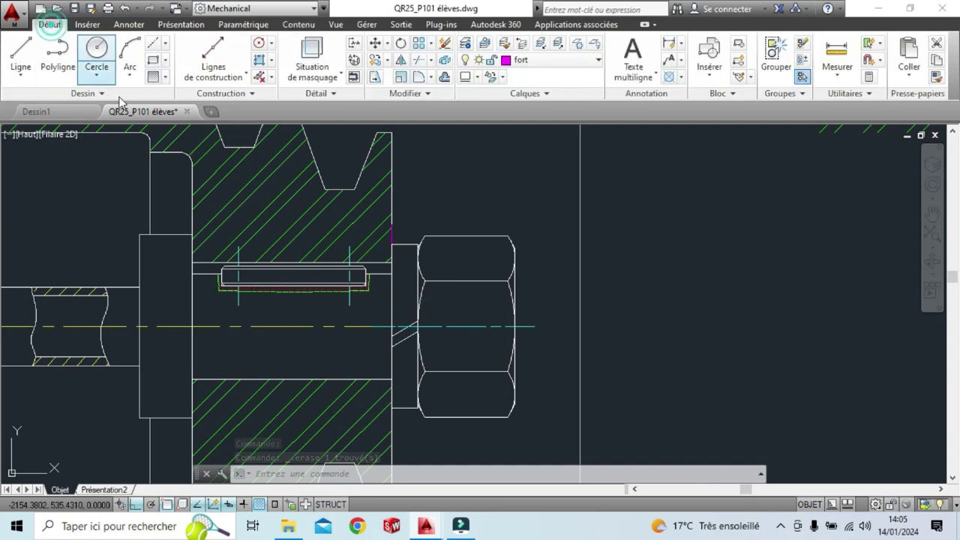
{"action": "left_click", "coordinate": [25, 71]}
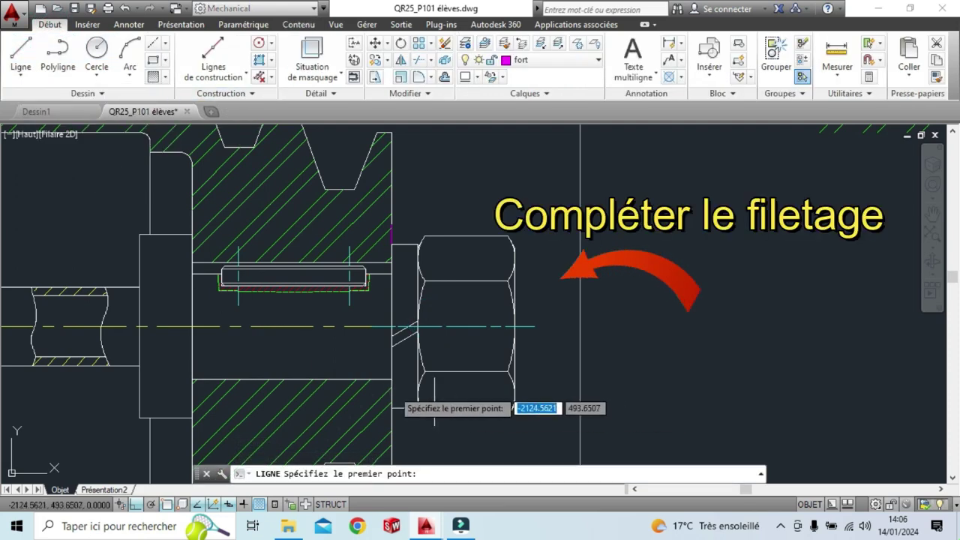
{"action": "left_click", "coordinate": [227, 80]}
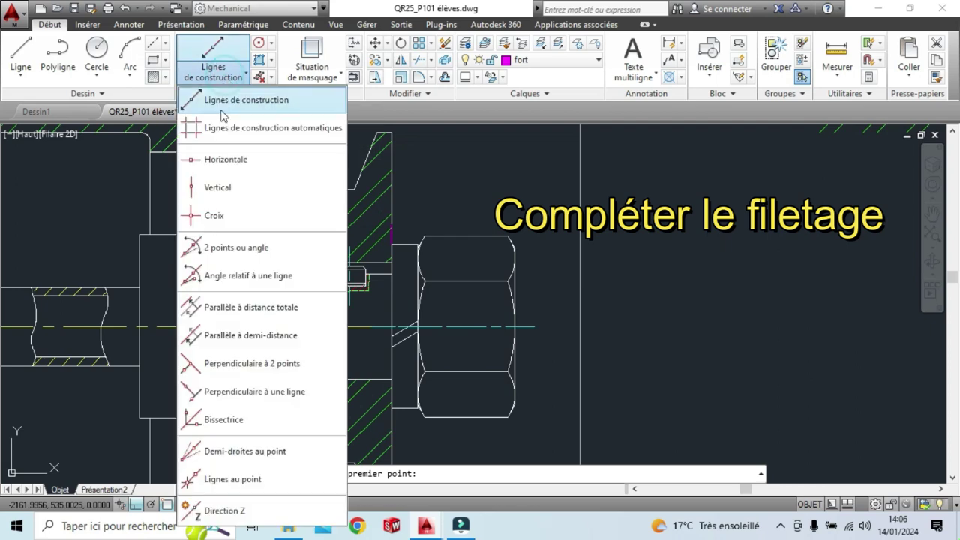
{"action": "left_click", "coordinate": [220, 160]}
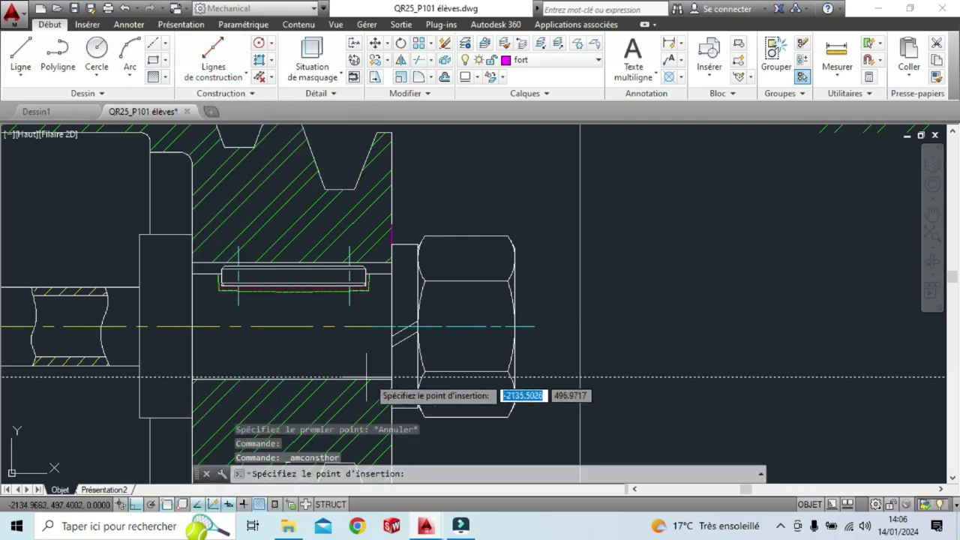
{"action": "left_click", "coordinate": [389, 381]}
{"action": "key", "text": "Return"}
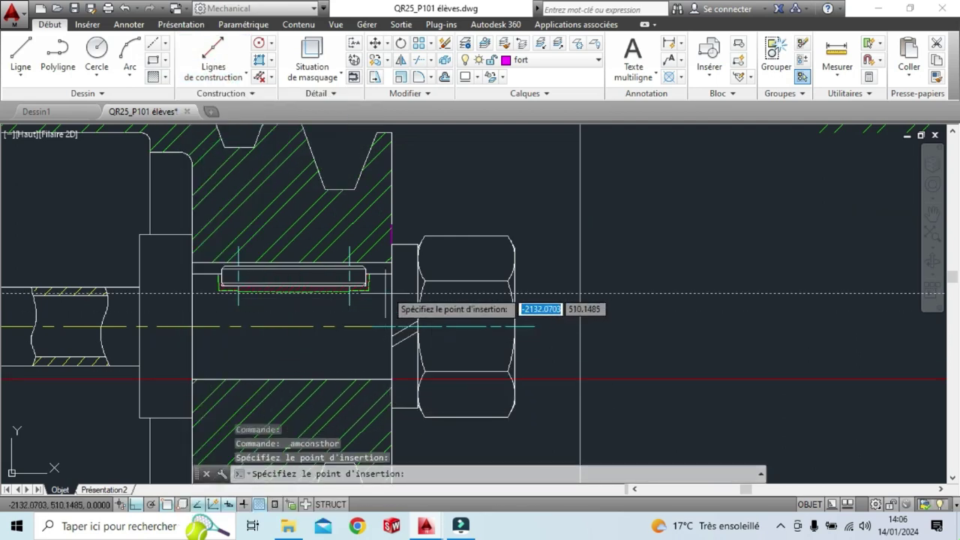
{"action": "left_click", "coordinate": [392, 274]}
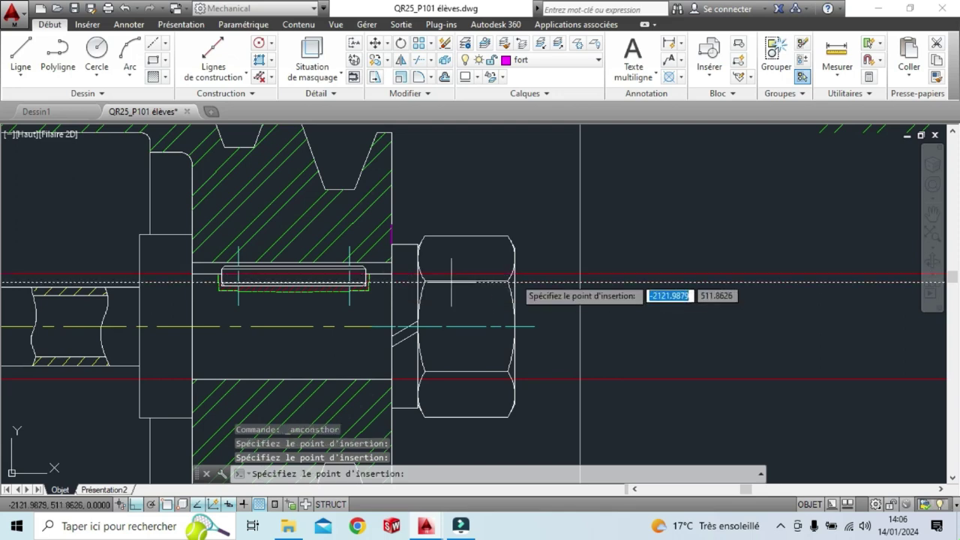
{"action": "key", "text": "Escape"}
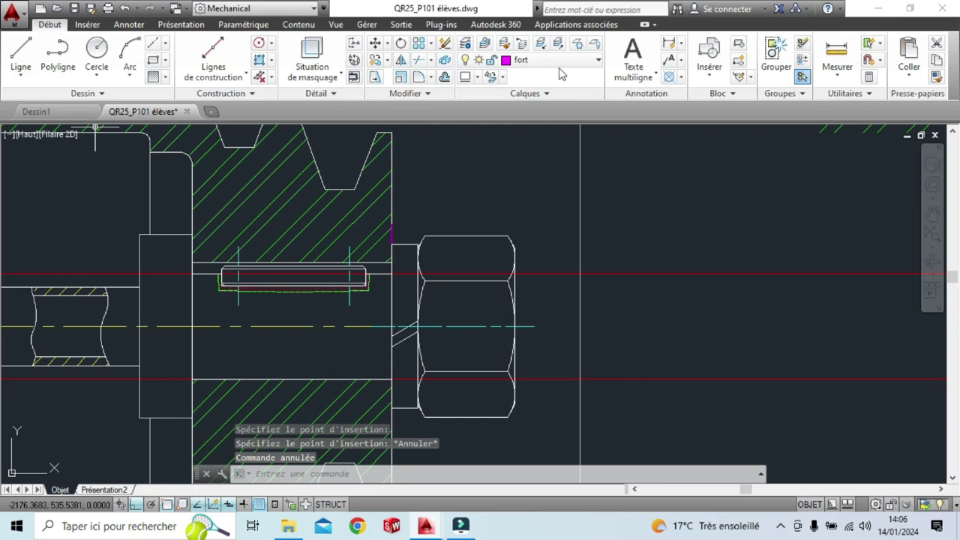
Draw the 7-long shaft end outline right of the nut between the two red lines.
{"action": "left_click", "coordinate": [30, 57]}
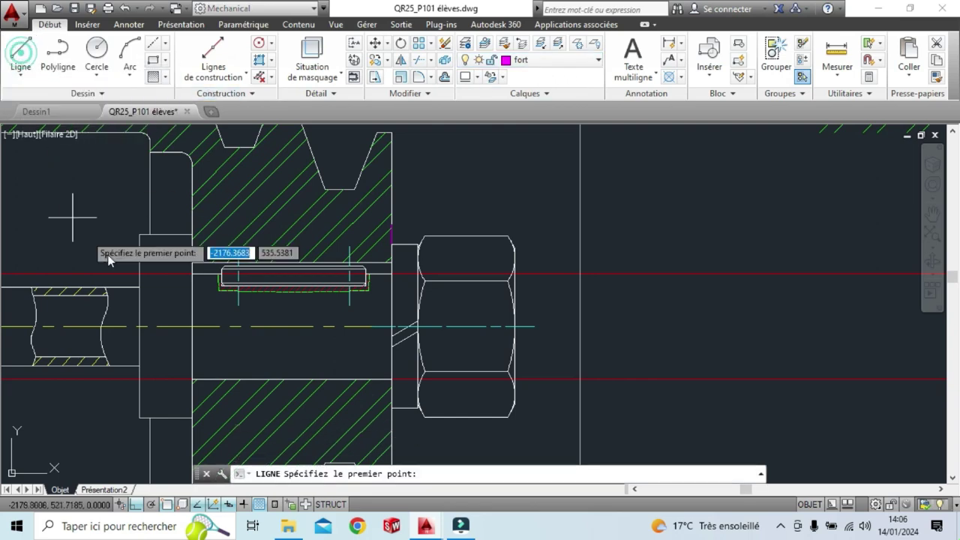
{"action": "left_click", "coordinate": [514, 274]}
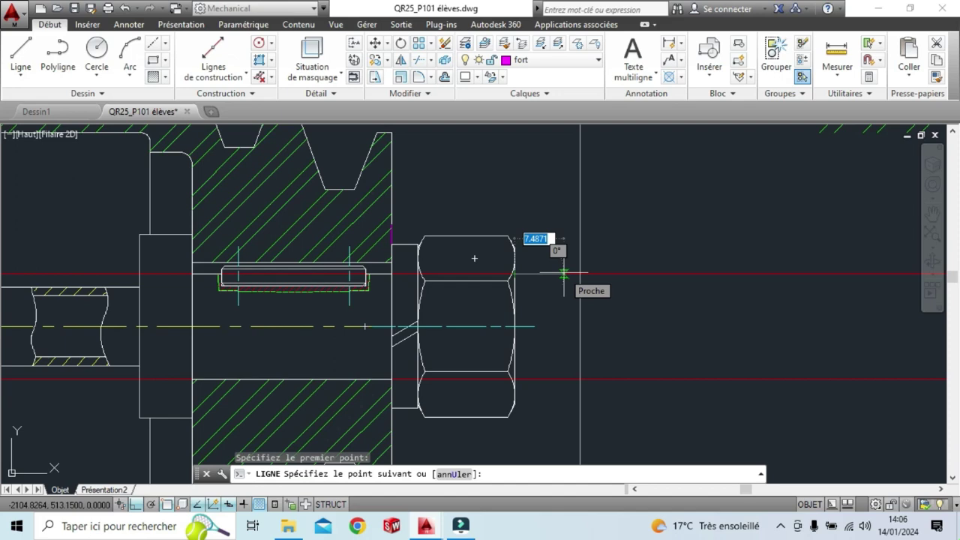
{"action": "type", "text": "7"}
{"action": "key", "text": "Return"}
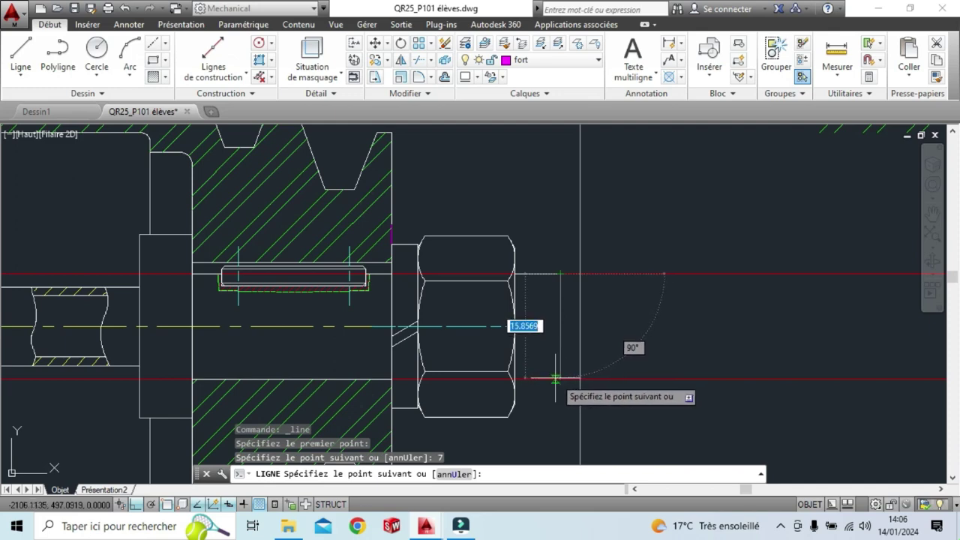
{"action": "left_click", "coordinate": [560, 380]}
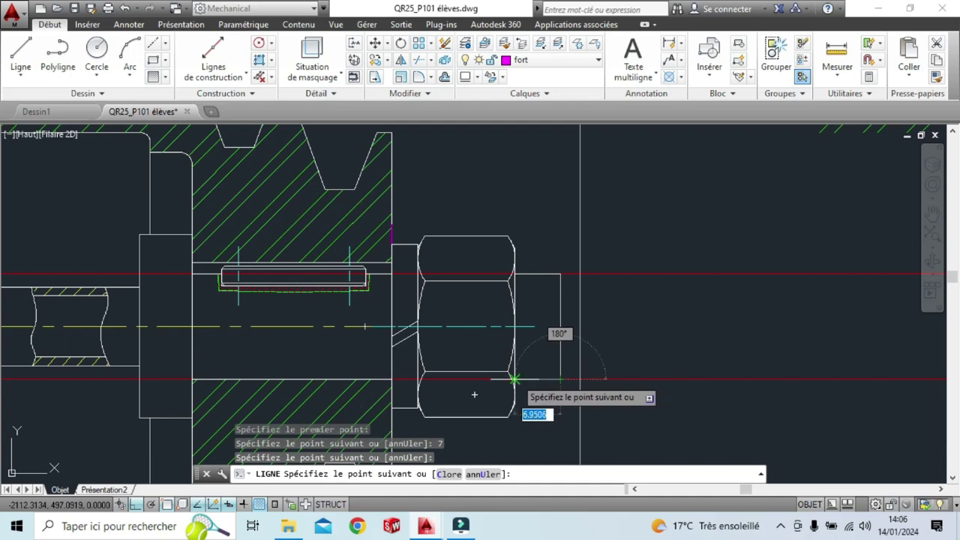
{"action": "left_click", "coordinate": [514, 380]}
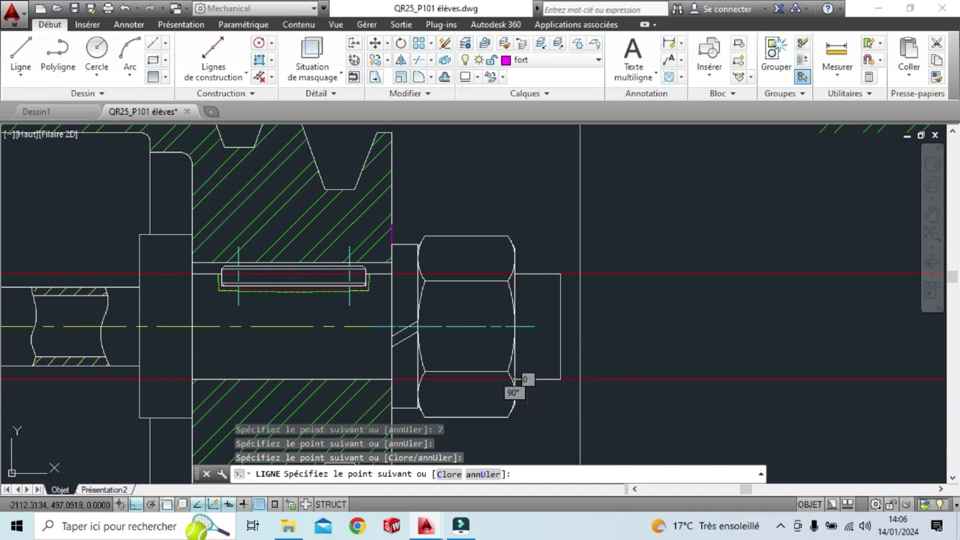
{"action": "key", "text": "Escape"}
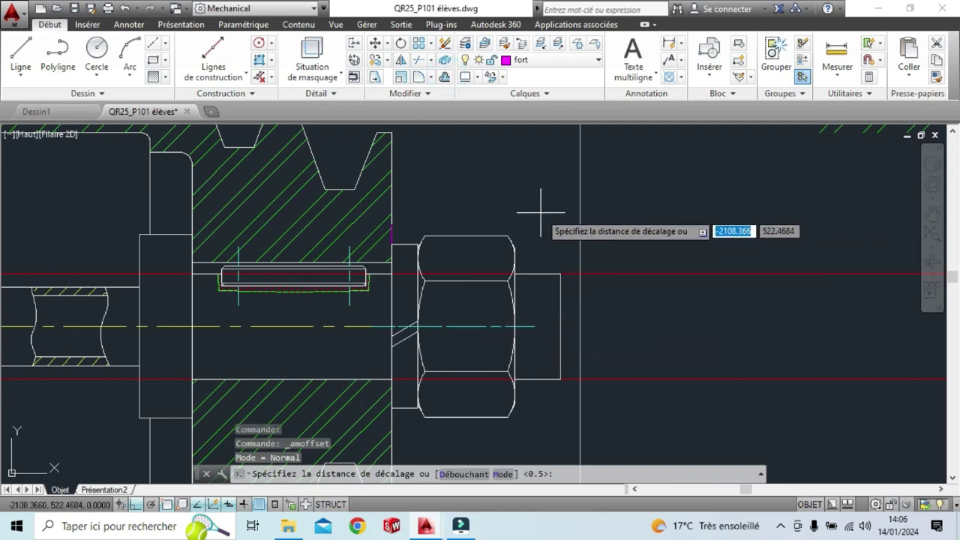
{"action": "type", "text": "1.6"}
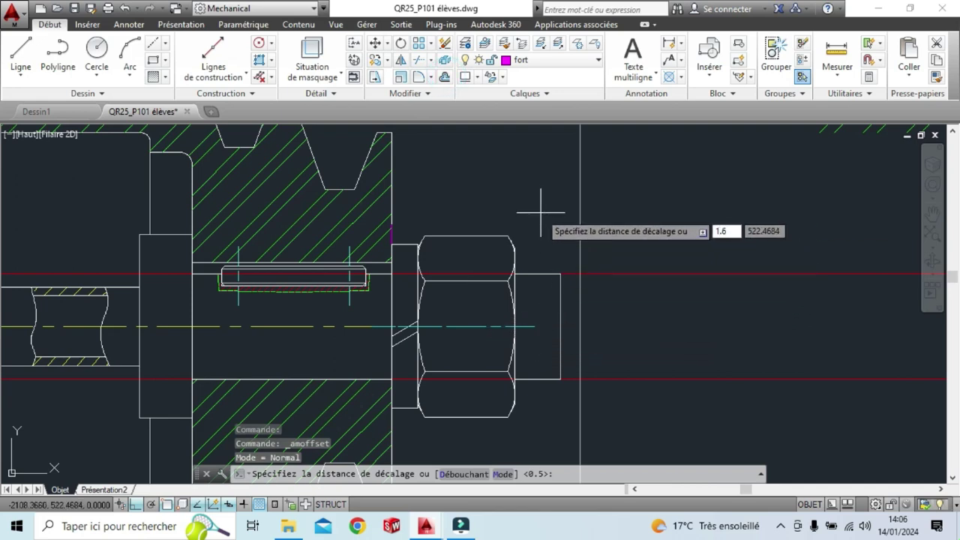
Offset the shaft end's right, bottom and top edges 1.6 inward.
{"action": "key", "text": "Return"}
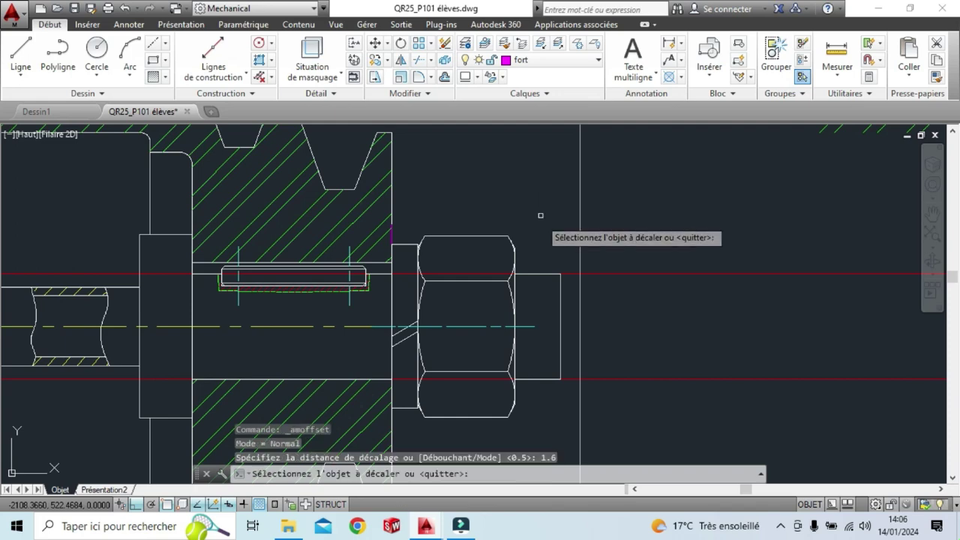
{"action": "left_click", "coordinate": [558, 299]}
{"action": "left_click", "coordinate": [540, 308]}
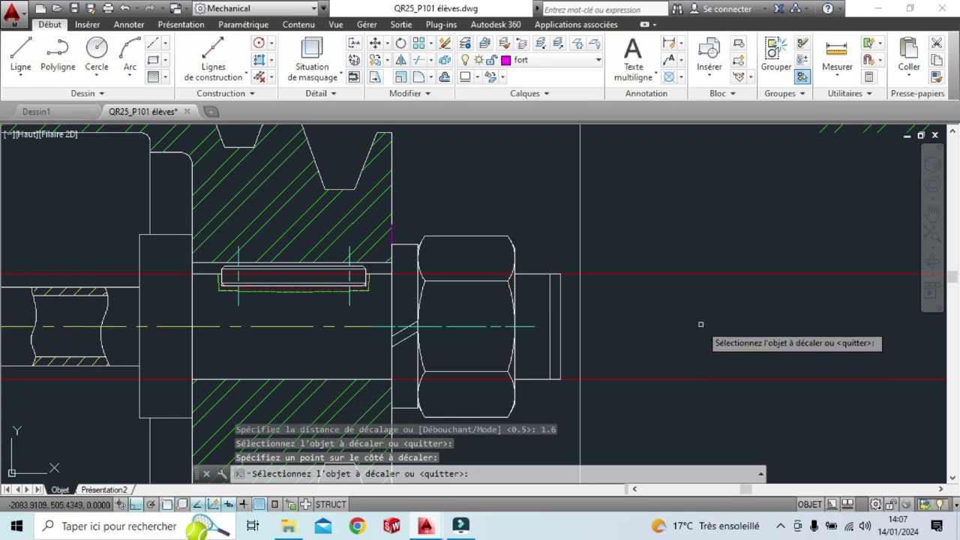
{"action": "left_click", "coordinate": [536, 380]}
{"action": "left_click", "coordinate": [536, 366]}
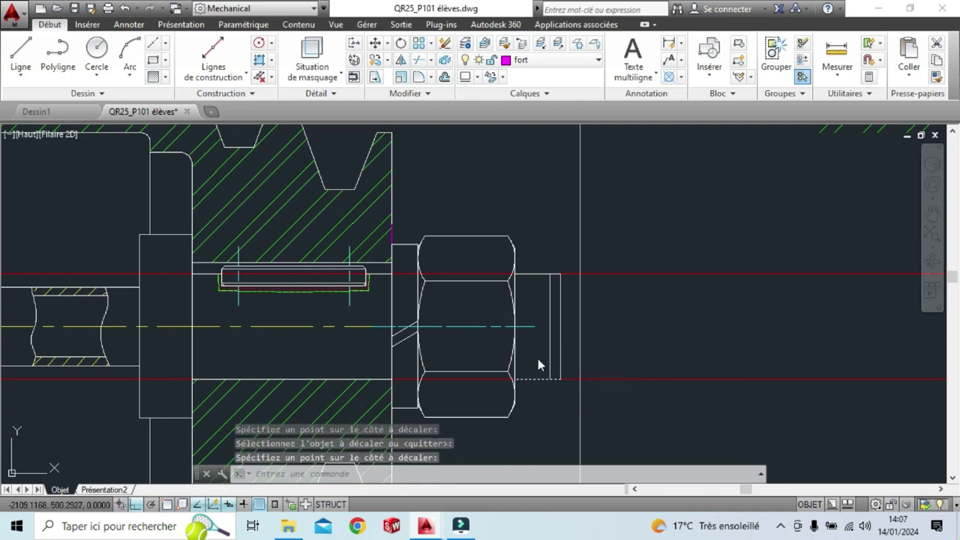
{"action": "left_click", "coordinate": [534, 276]}
{"action": "left_click", "coordinate": [534, 291]}
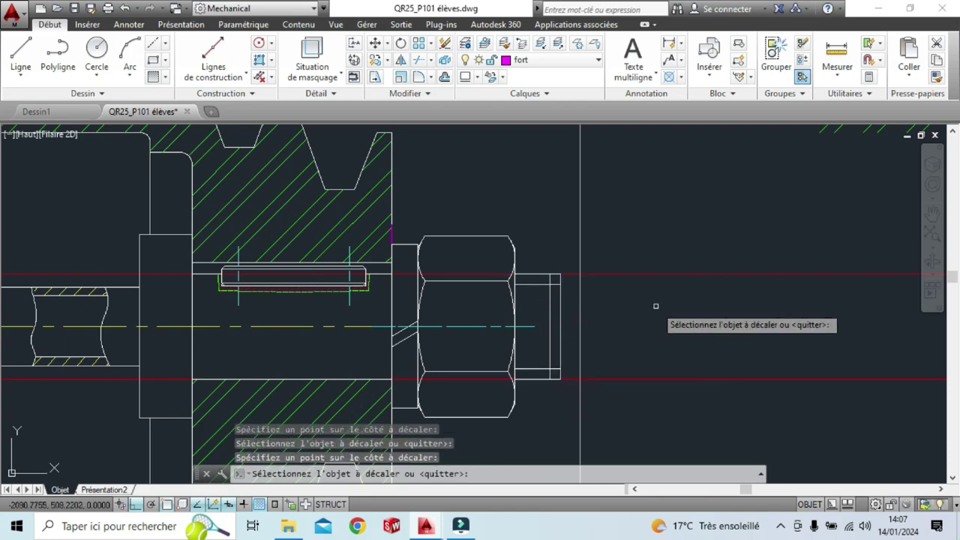
{"action": "key", "text": "Escape"}
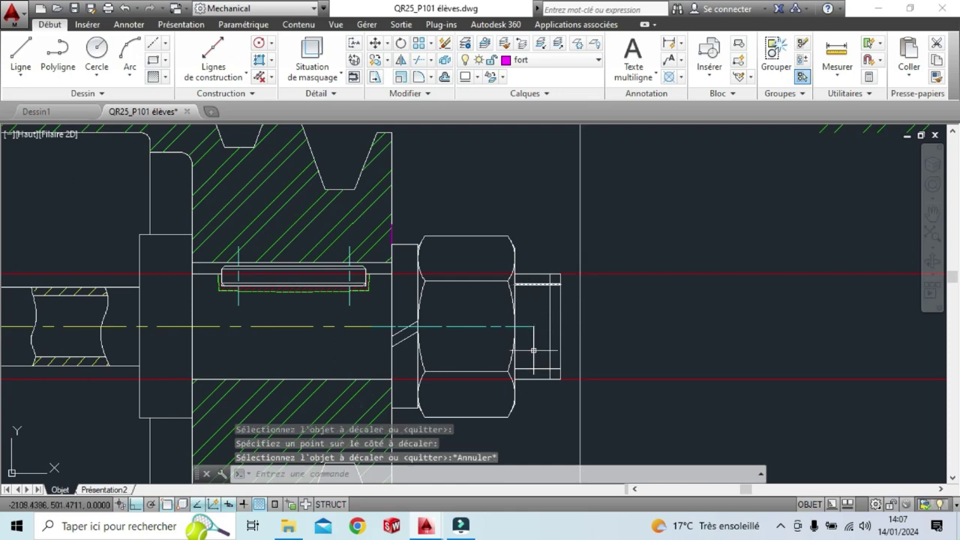
{"action": "left_click", "coordinate": [532, 285]}
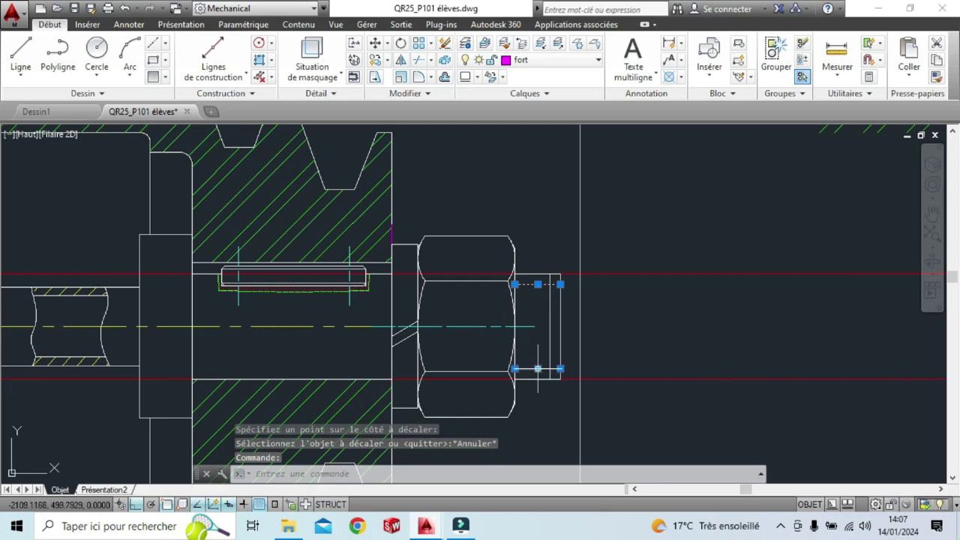
{"action": "key", "text": "Escape"}
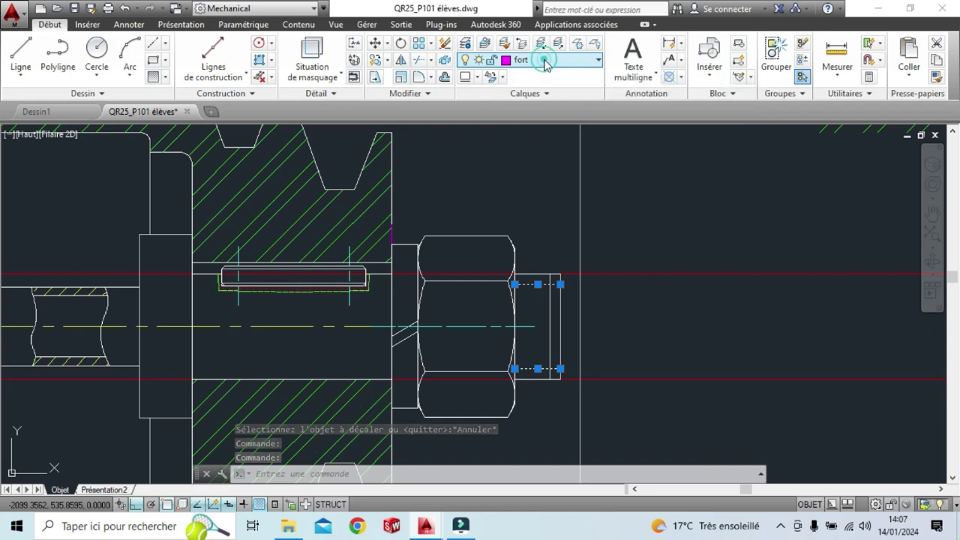
Move the two selected inner thread lines onto the fin layer and deselect them.
{"action": "left_click", "coordinate": [546, 63]}
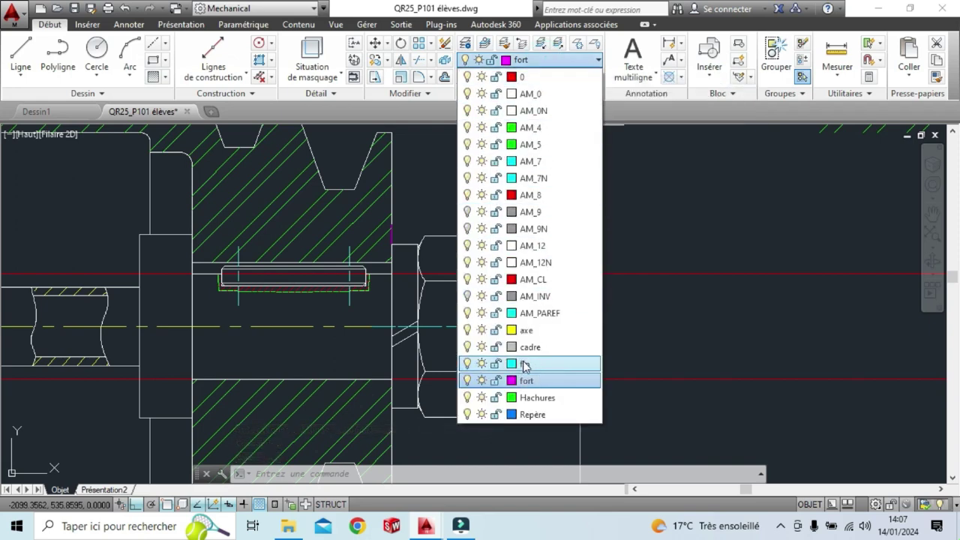
{"action": "left_click", "coordinate": [524, 365]}
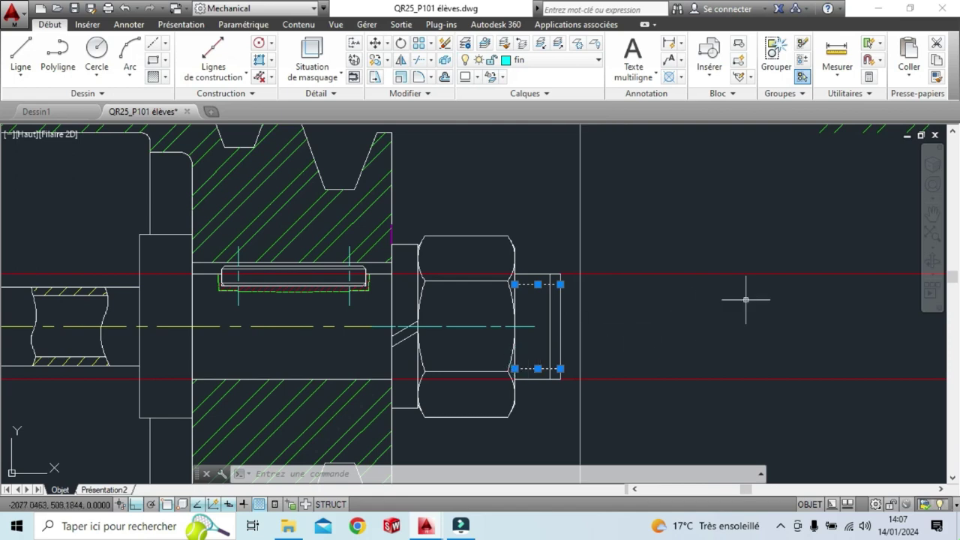
{"action": "key", "text": "Escape"}
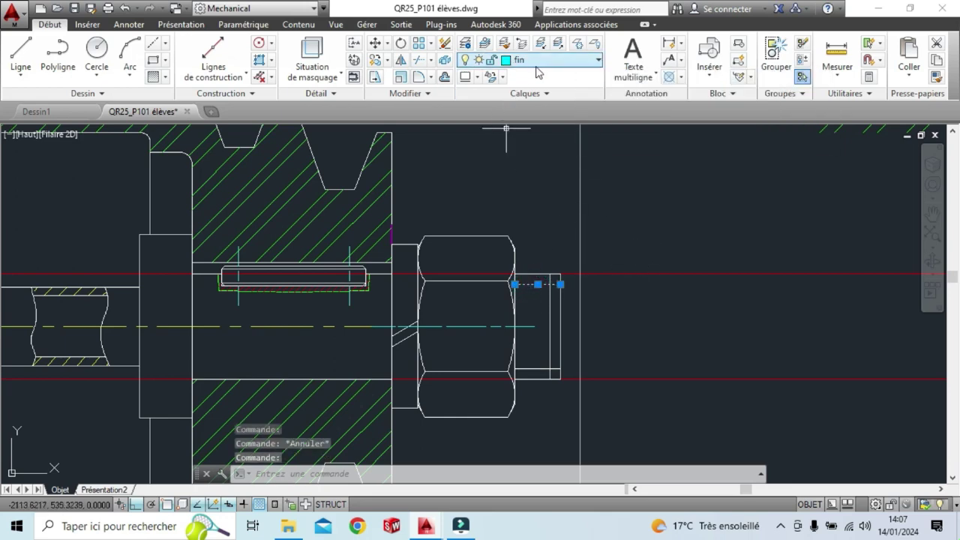
{"action": "key", "text": "Escape"}
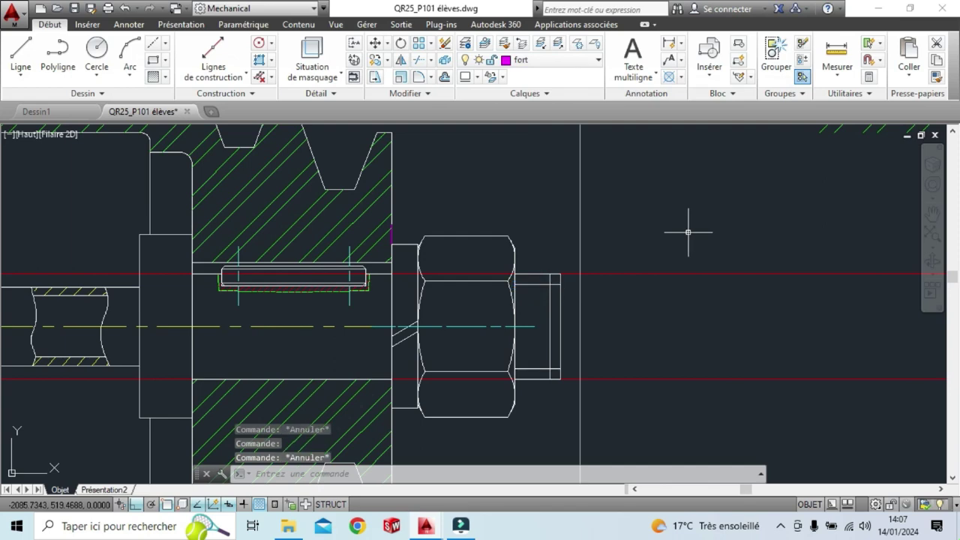
Start a chamfer line at the shaft end's top corner, then reframe the whole shaft end.
{"action": "left_click", "coordinate": [20, 53]}
{"action": "scroll", "coordinate": [576, 289], "scroll_direction": "up", "scroll_amount": 2}
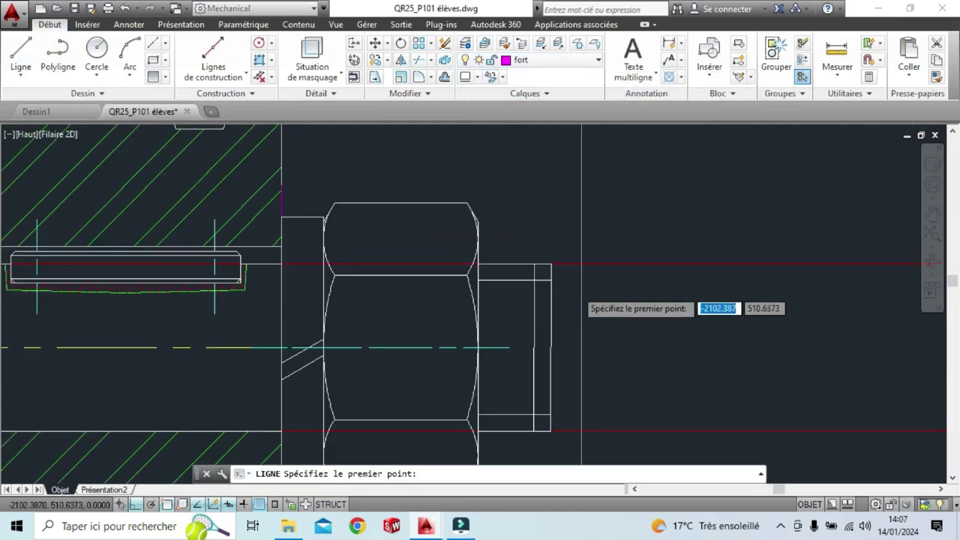
{"action": "scroll", "coordinate": [572, 289], "scroll_direction": "up", "scroll_amount": 2}
{"action": "left_click", "coordinate": [534, 274]}
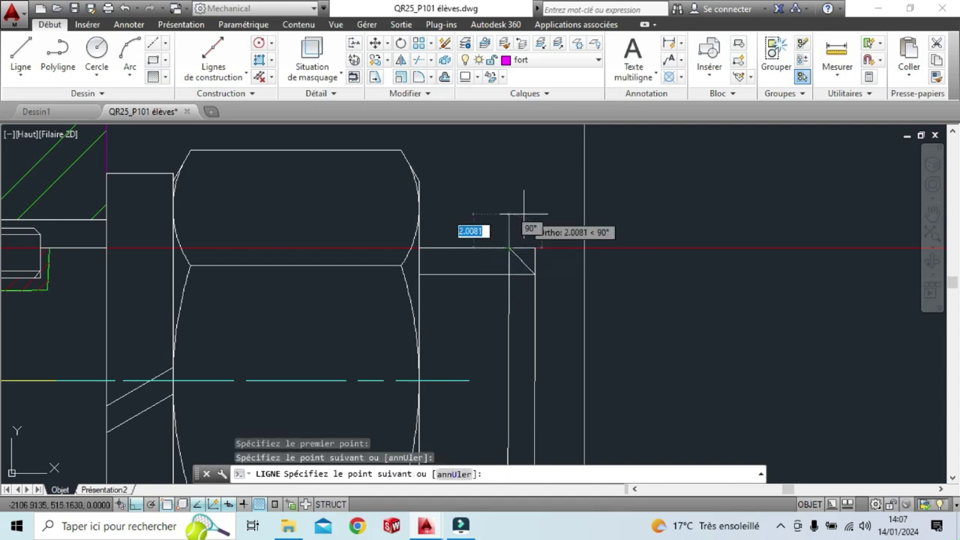
{"action": "key", "text": "Escape"}
{"action": "scroll", "coordinate": [571, 349], "scroll_direction": "down", "scroll_amount": 2}
{"action": "mouse_move", "coordinate": [572, 349]}
{"action": "middle_mouse_down"}
{"action": "mouse_move", "coordinate": [506, 245]}
{"action": "mouse_move", "coordinate": [528, 247]}
{"action": "middle_mouse_up"}
{"action": "left_click", "coordinate": [148, 198]}
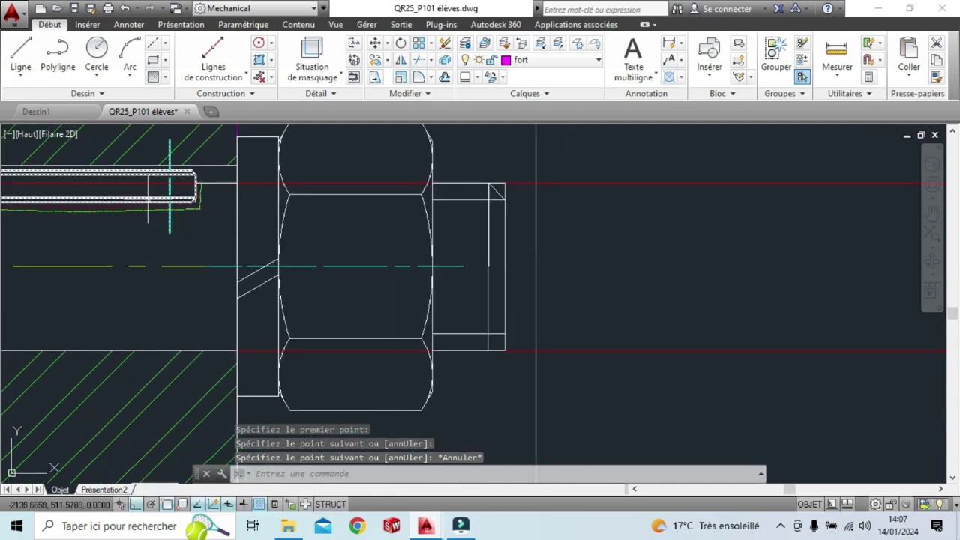
{"action": "key", "text": "Escape"}
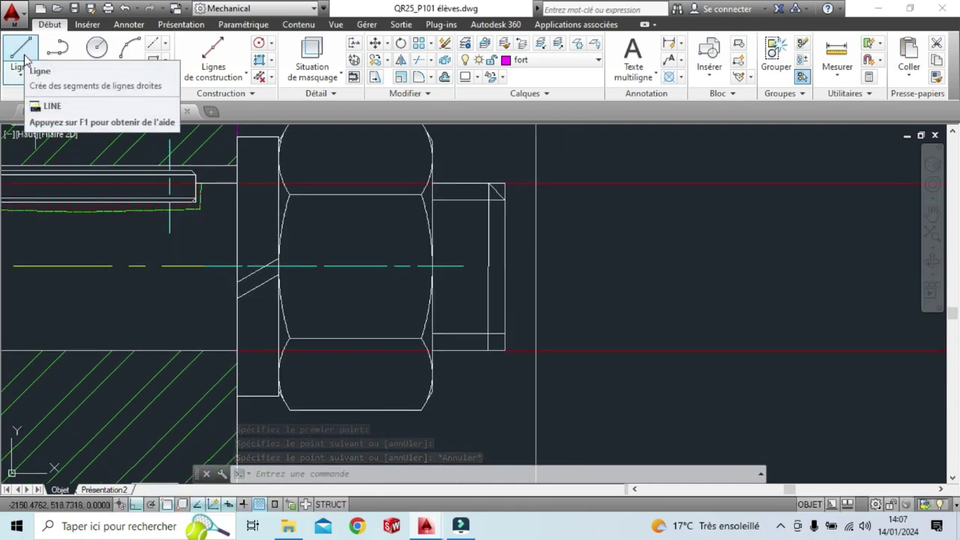
Draw the diagonal chamfer line at the shaft end's bottom-right corner.
{"action": "left_click", "coordinate": [23, 54]}
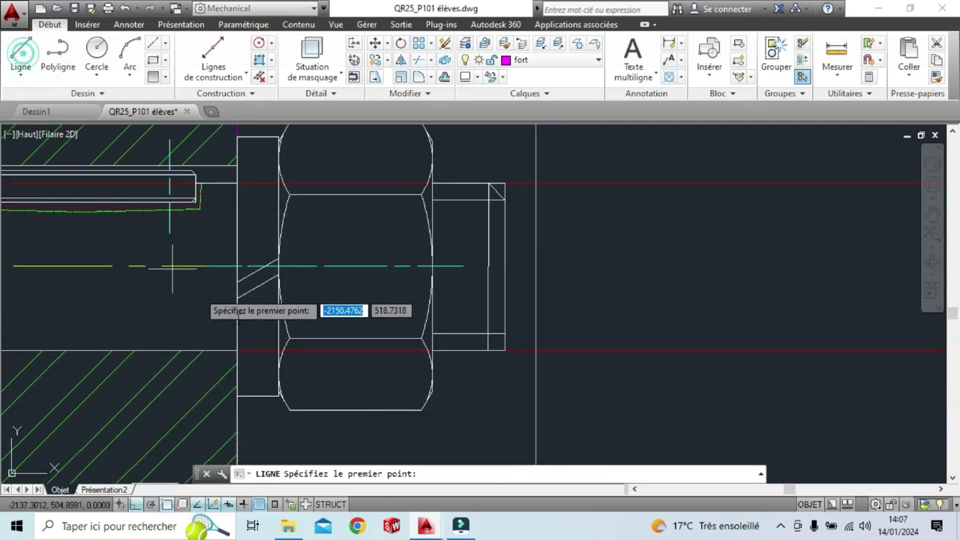
{"action": "left_click", "coordinate": [487, 350]}
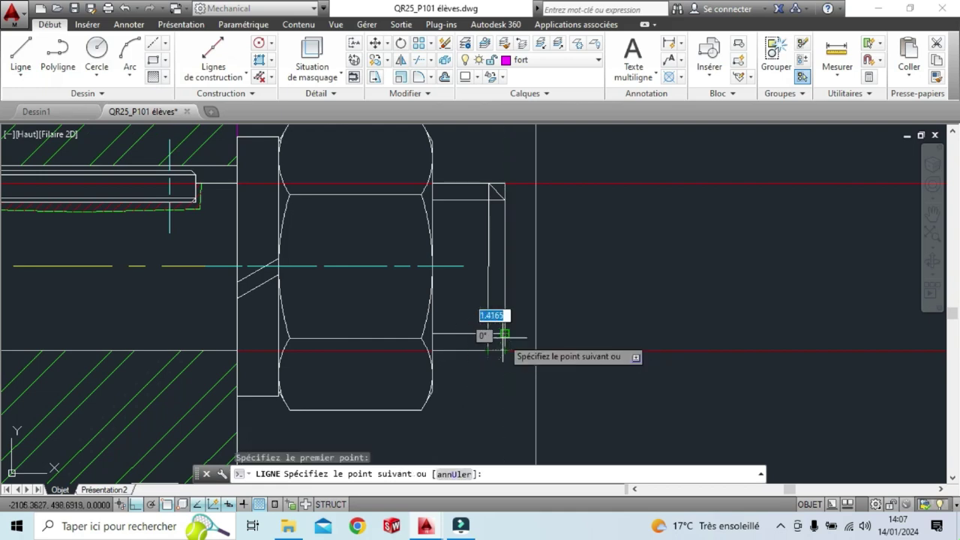
{"action": "left_click", "coordinate": [534, 299]}
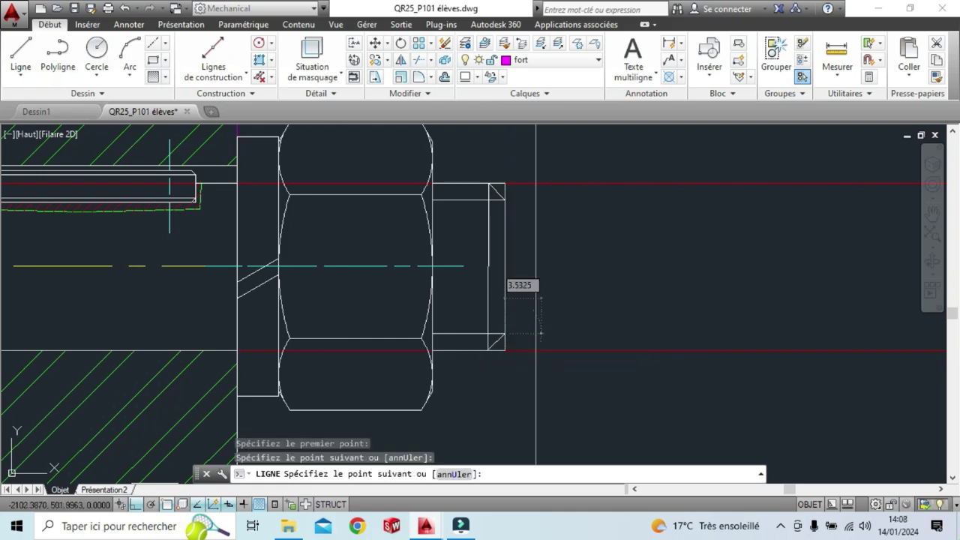
{"action": "key", "text": "Escape"}
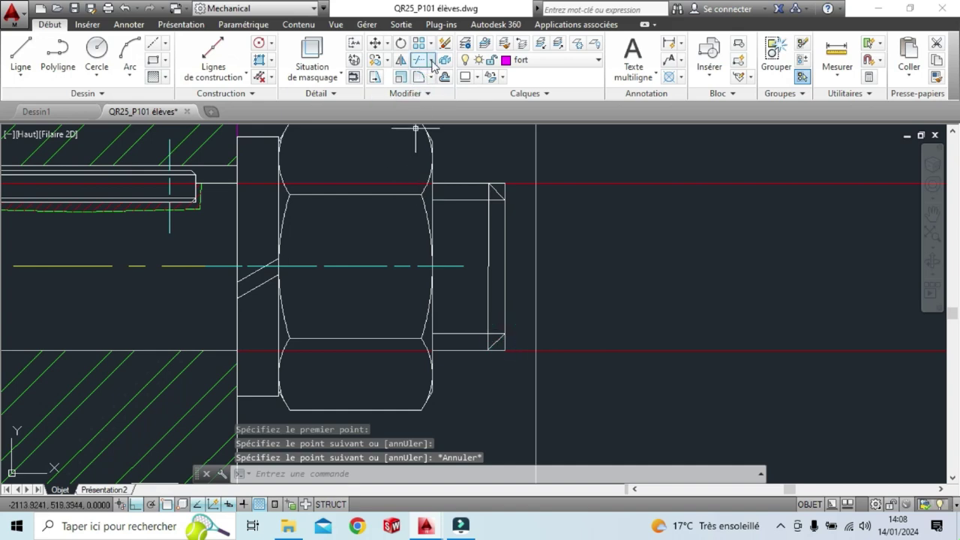
Trim the shaft end's corner overhang using both corner diagonals as cutting edges.
{"action": "left_click", "coordinate": [432, 61]}
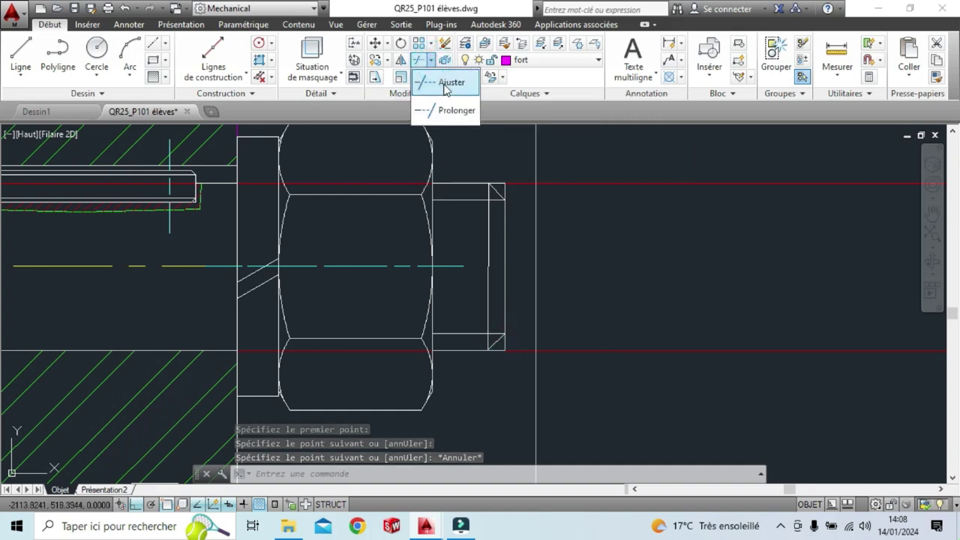
{"action": "left_click", "coordinate": [445, 85]}
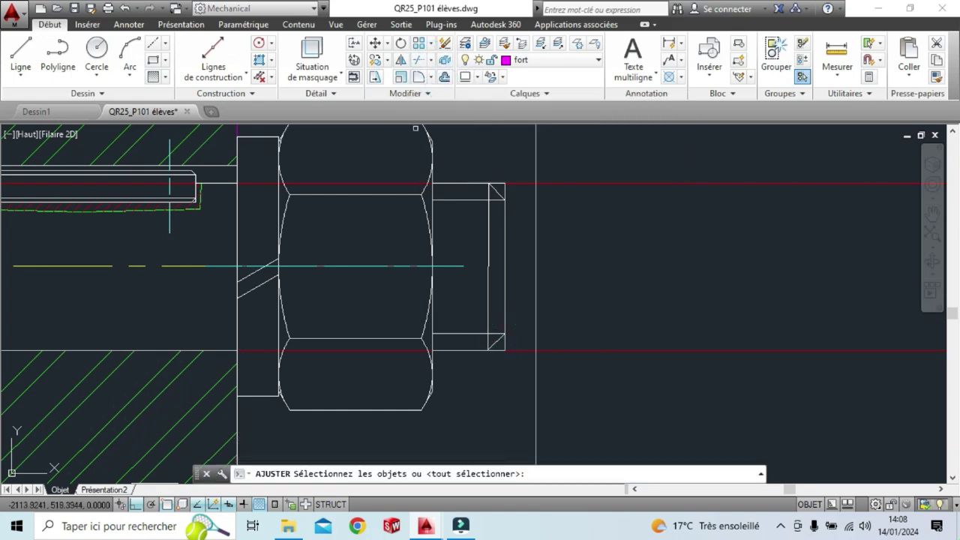
{"action": "left_click", "coordinate": [495, 190]}
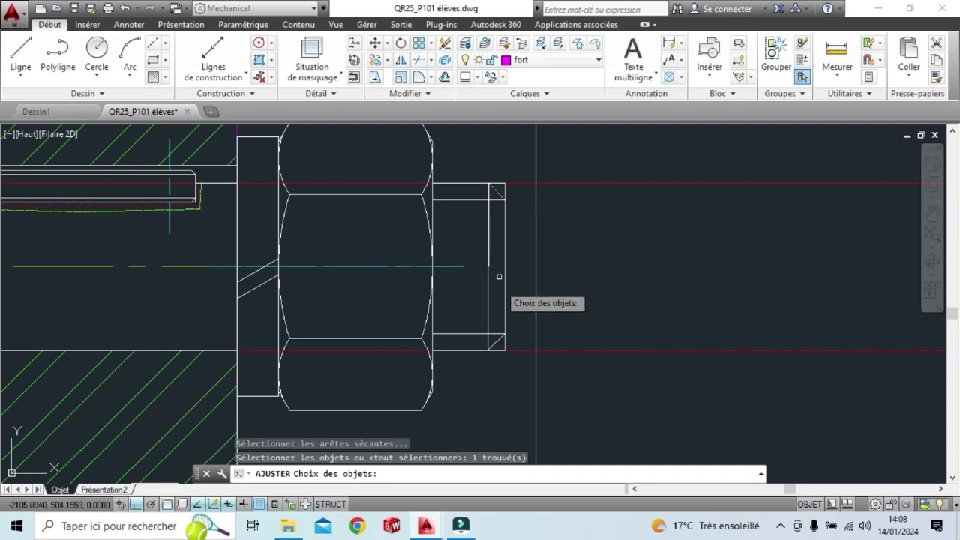
{"action": "left_click", "coordinate": [495, 342]}
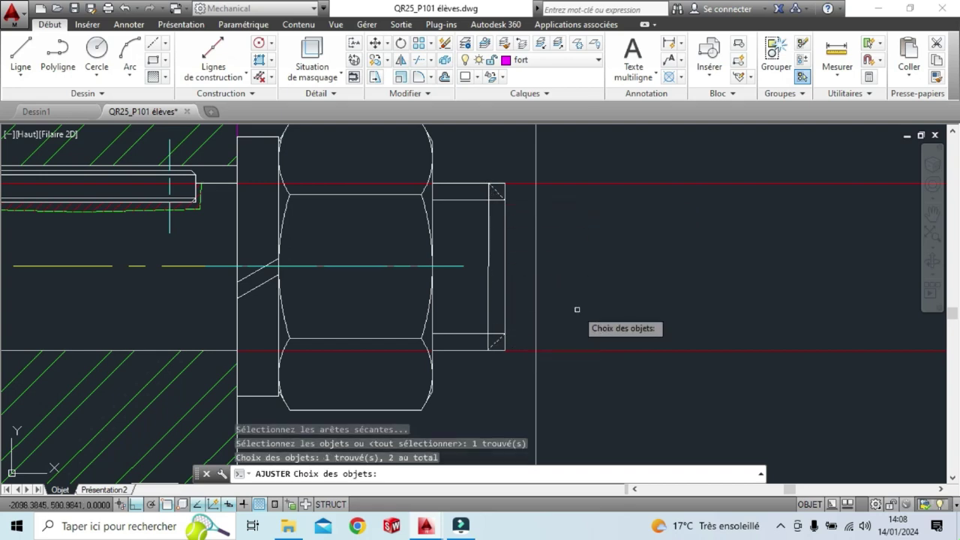
{"action": "key", "text": "Return"}
{"action": "scroll", "coordinate": [530, 190], "scroll_direction": "up", "scroll_amount": 2}
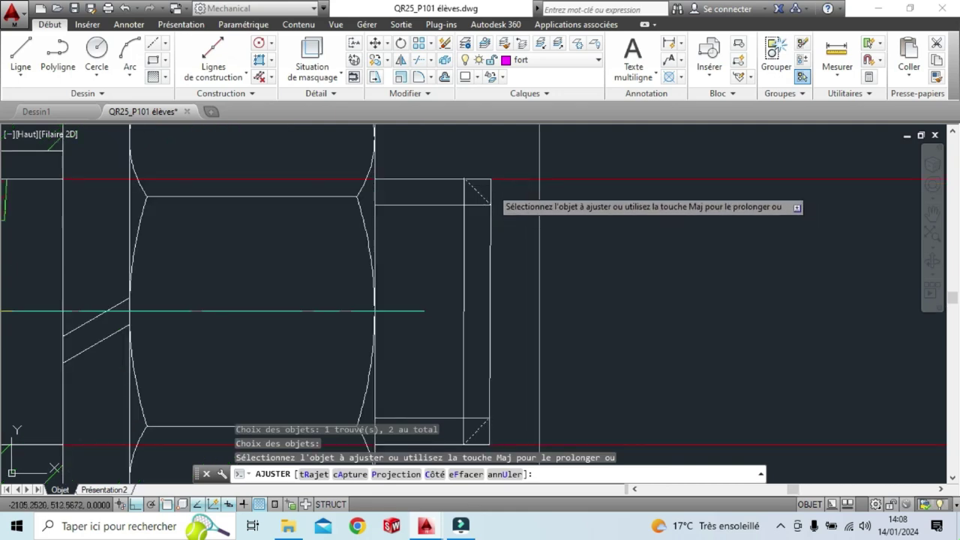
{"action": "left_click", "coordinate": [485, 182]}
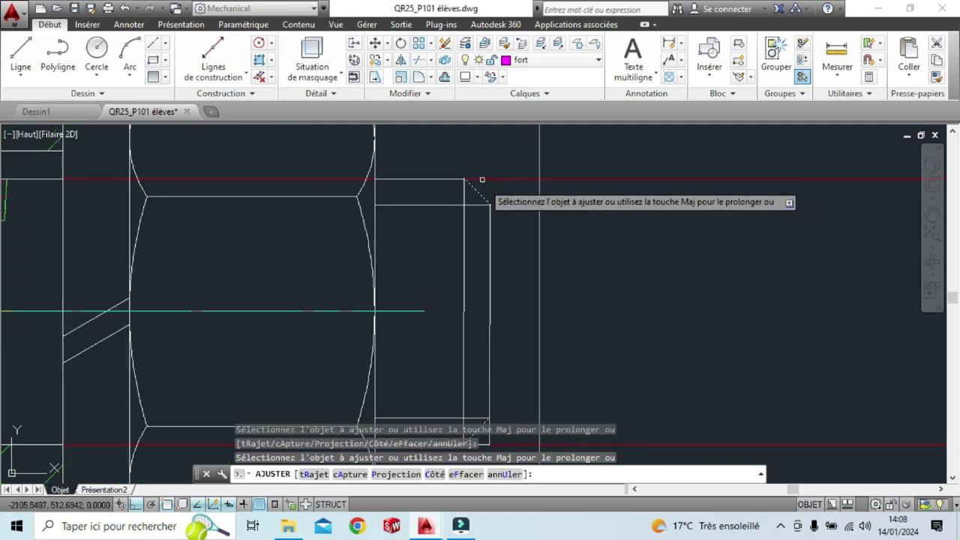
{"action": "scroll", "coordinate": [520, 337], "scroll_direction": "down", "scroll_amount": 2}
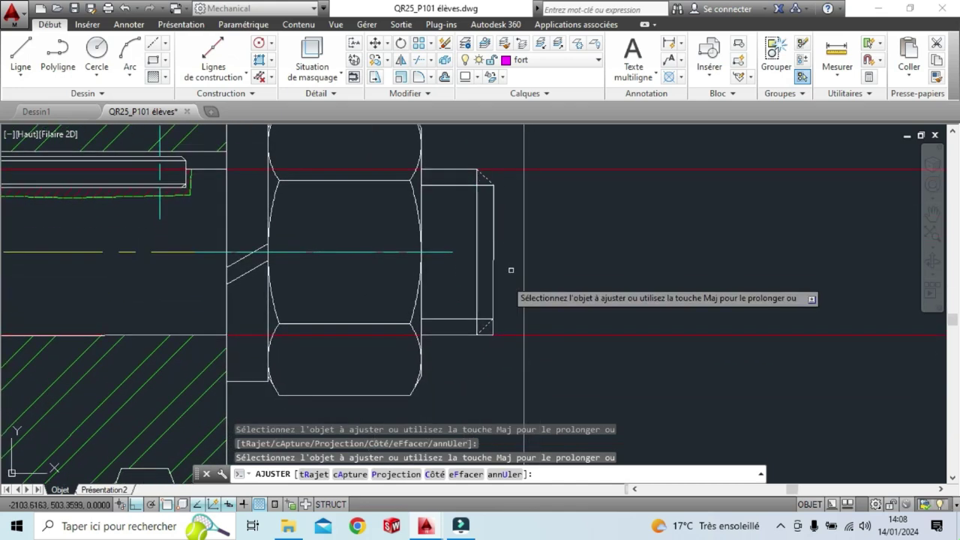
{"action": "scroll", "coordinate": [510, 270], "scroll_direction": "up", "scroll_amount": 2}
{"action": "key", "text": "Escape"}
{"action": "key", "text": "Escape"}
{"action": "scroll", "coordinate": [605, 261], "scroll_direction": "down", "scroll_amount": 4}
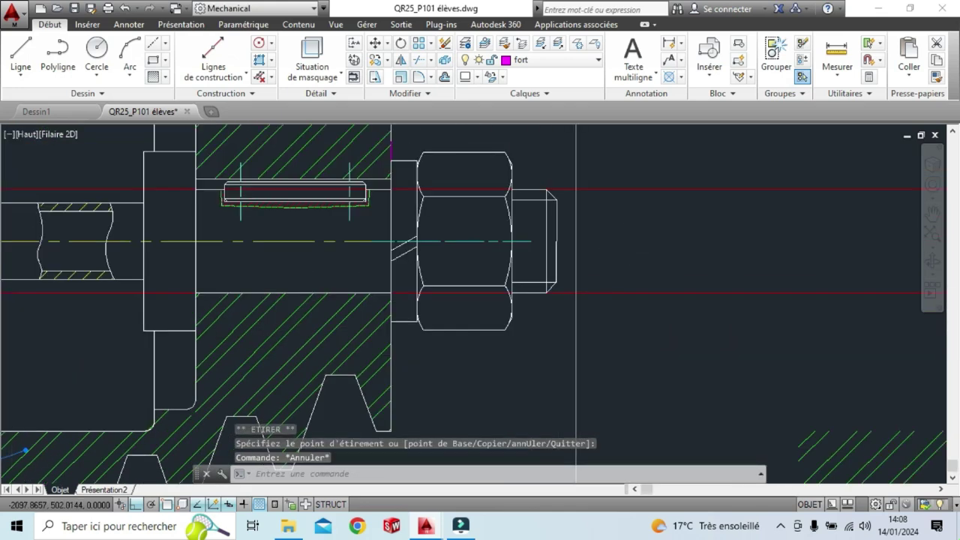
Erase all the red construction lines and centre the pulley section in view.
{"action": "scroll", "coordinate": [600, 255], "scroll_direction": "down", "scroll_amount": 3}
{"action": "middle_click_drag", "start_coordinate": [568, 191], "coordinate": [608, 223]}
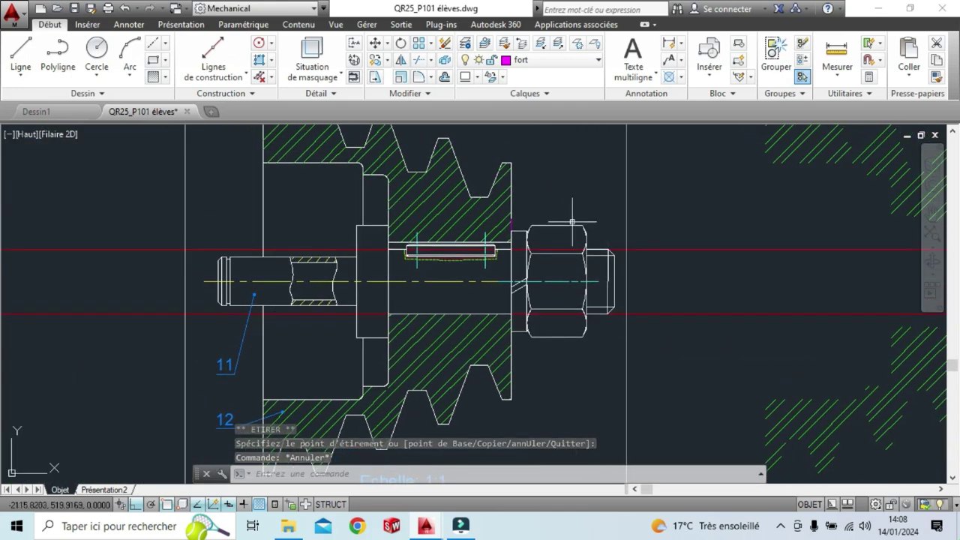
{"action": "left_click", "coordinate": [259, 77]}
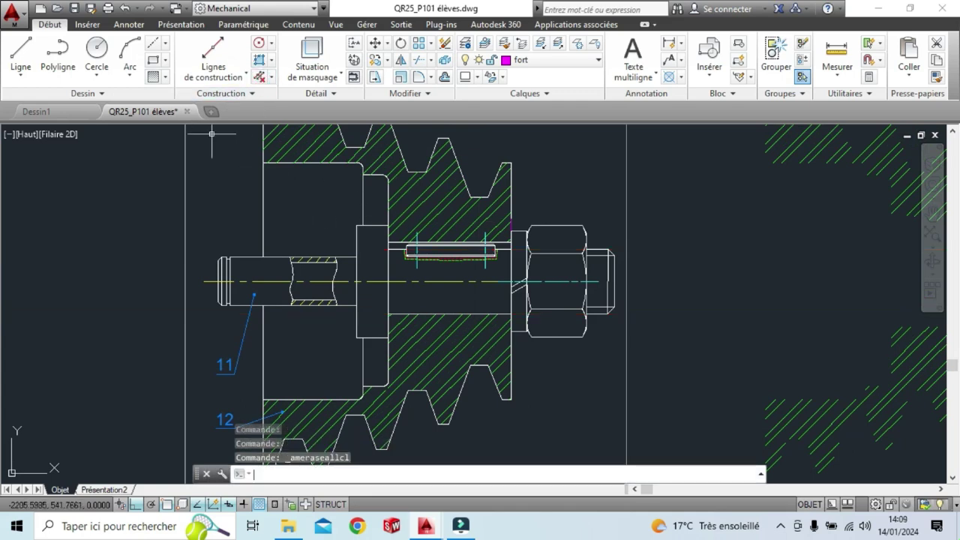
{"action": "scroll", "coordinate": [707, 265], "scroll_direction": "down", "scroll_amount": 2}
{"action": "middle_click_drag", "start_coordinate": [752, 290], "coordinate": [581, 289]}
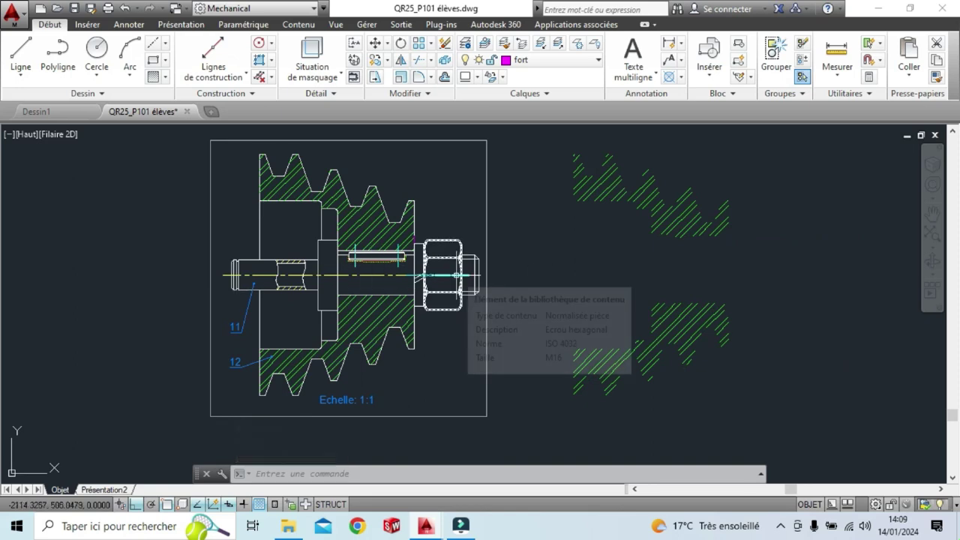
{"action": "scroll", "coordinate": [368, 271], "scroll_direction": "up", "scroll_amount": 2}
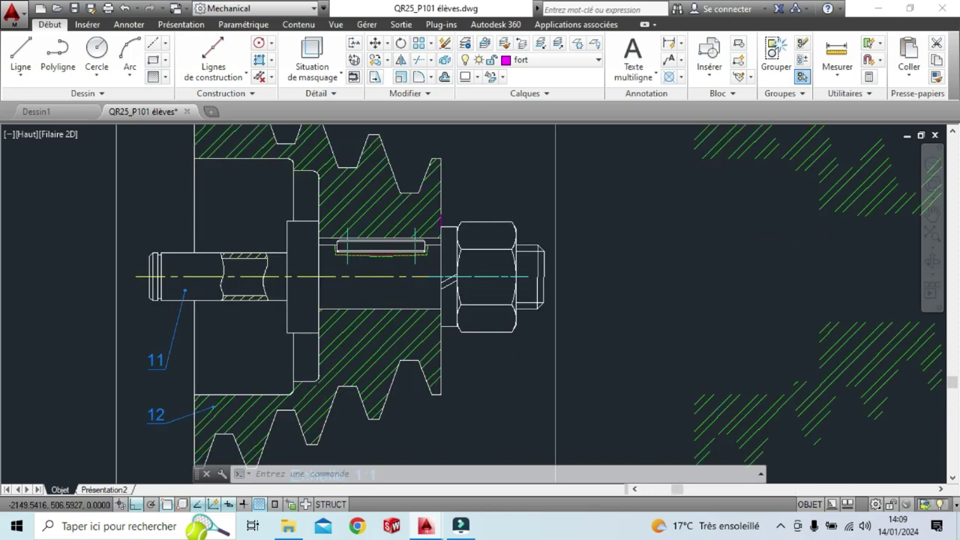
{"action": "scroll", "coordinate": [366, 271], "scroll_direction": "up", "scroll_amount": 2}
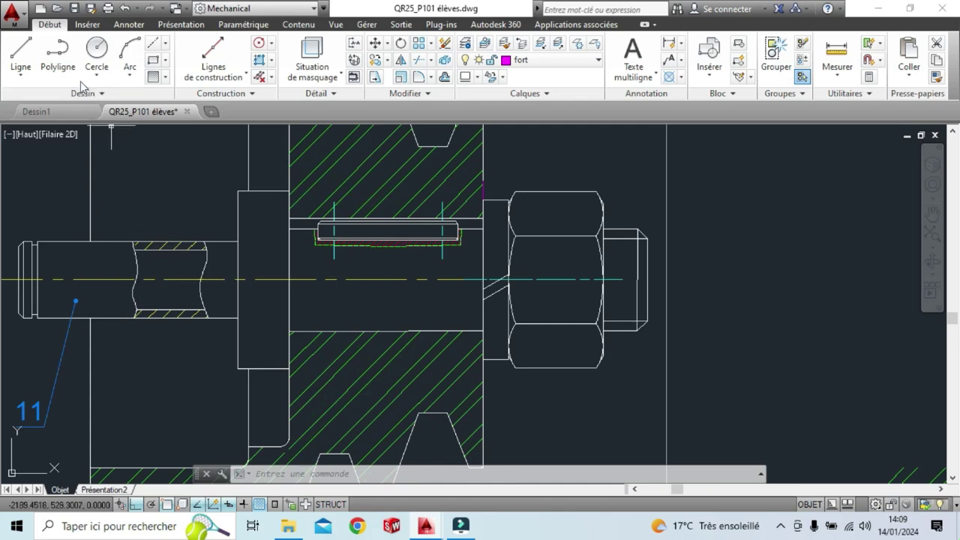
Place two horizontal construction lines across the shaft, one above and one below the axis.
{"action": "left_click", "coordinate": [203, 73]}
{"action": "left_click", "coordinate": [227, 158]}
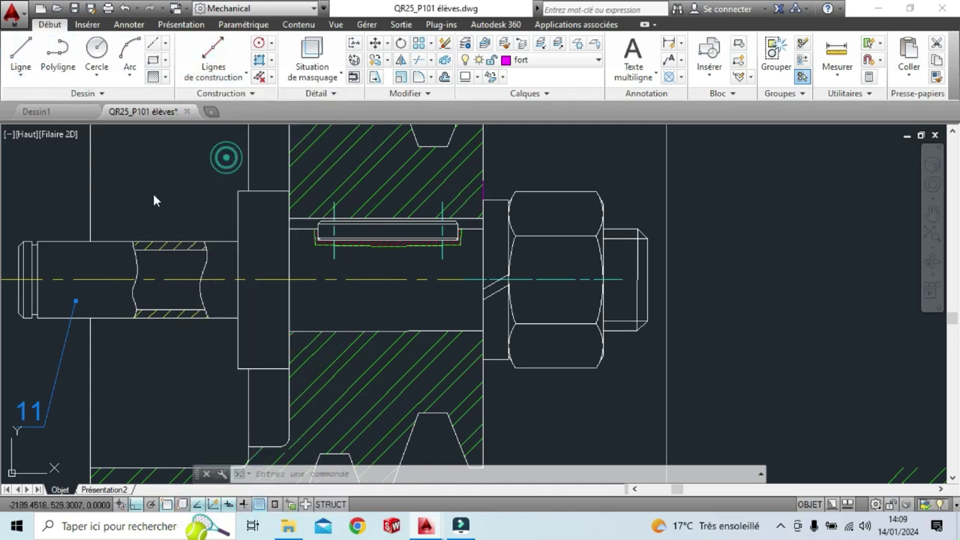
{"action": "scroll", "coordinate": [201, 249], "scroll_direction": "up", "scroll_amount": 2}
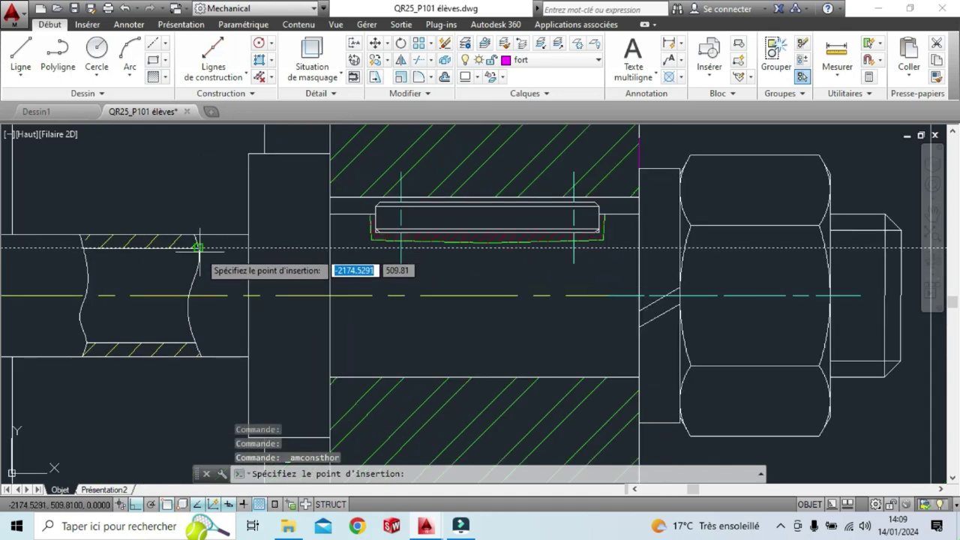
{"action": "left_click", "coordinate": [198, 248]}
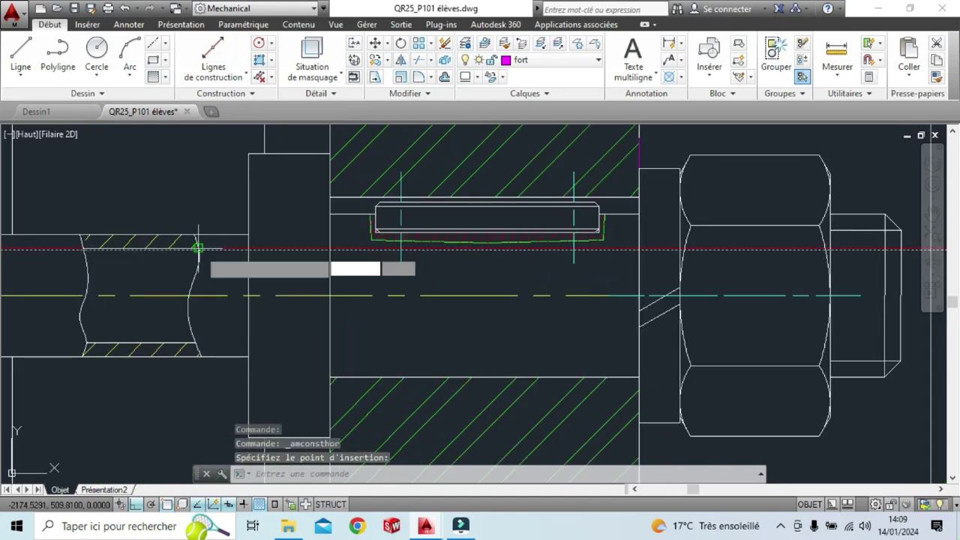
{"action": "left_click", "coordinate": [195, 343]}
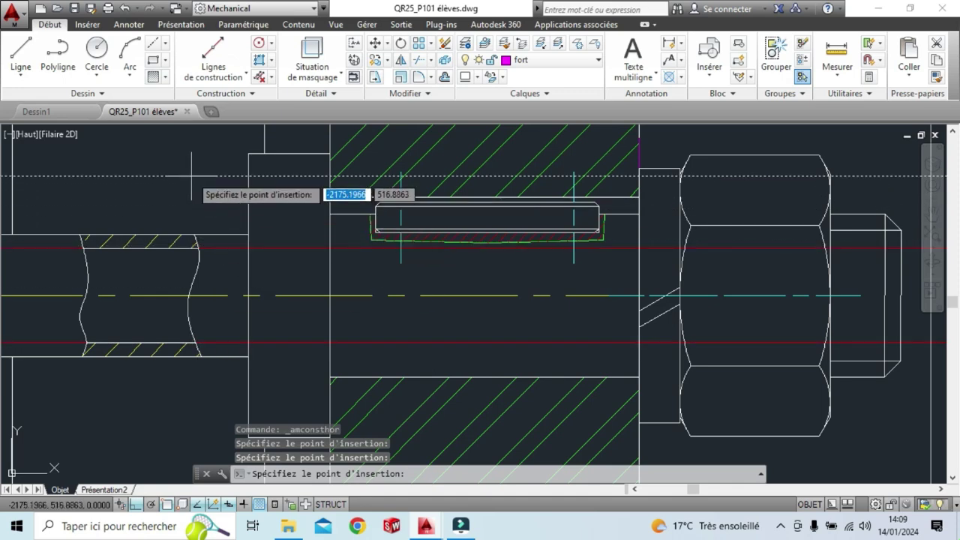
{"action": "key", "text": "Escape"}
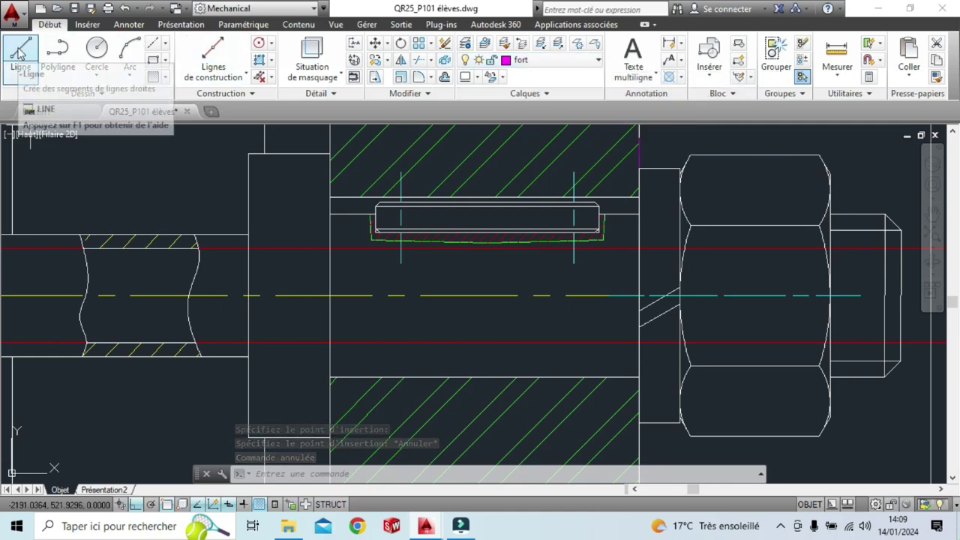
Trace the upper and lower construction lines with two lines from the hub face to the nut face.
{"action": "left_click", "coordinate": [21, 54]}
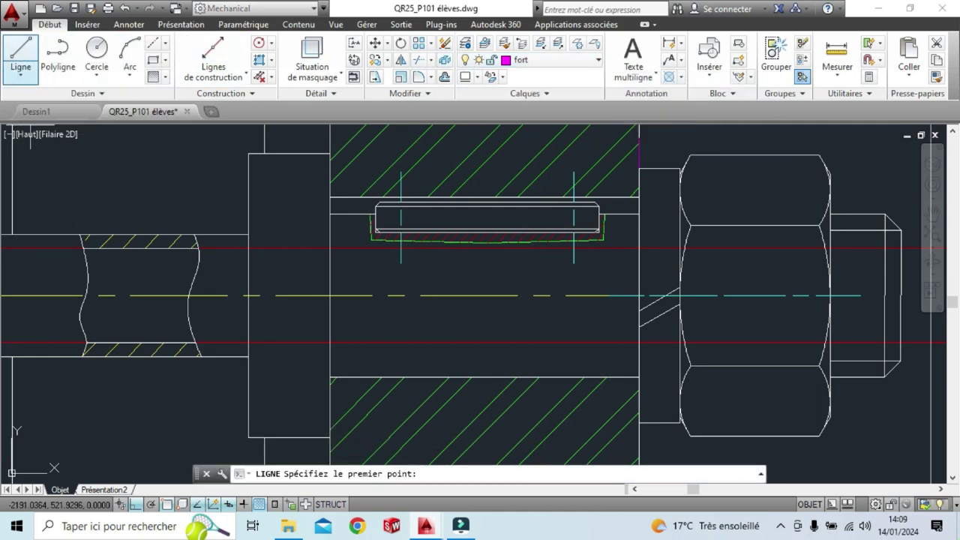
{"action": "left_click", "coordinate": [329, 248]}
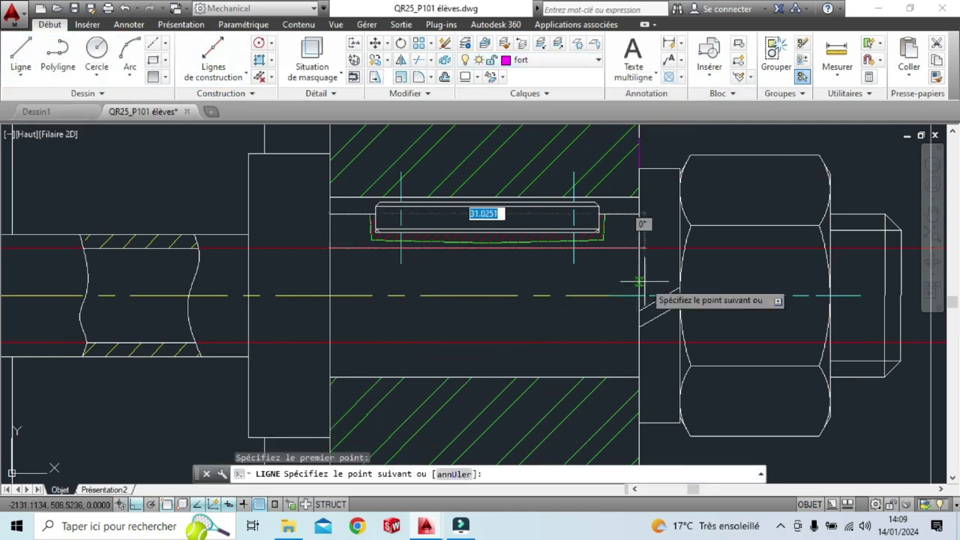
{"action": "left_click", "coordinate": [638, 248]}
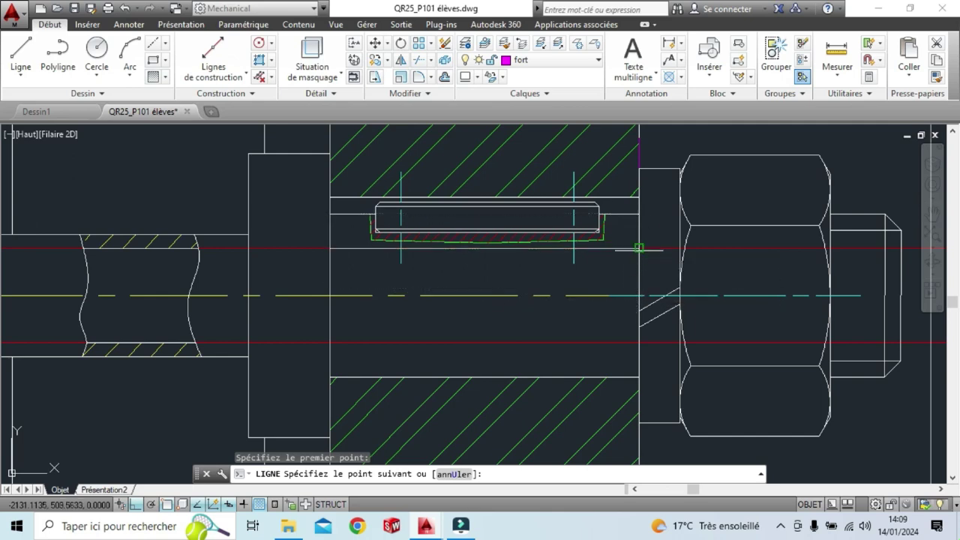
{"action": "key", "text": "Escape"}
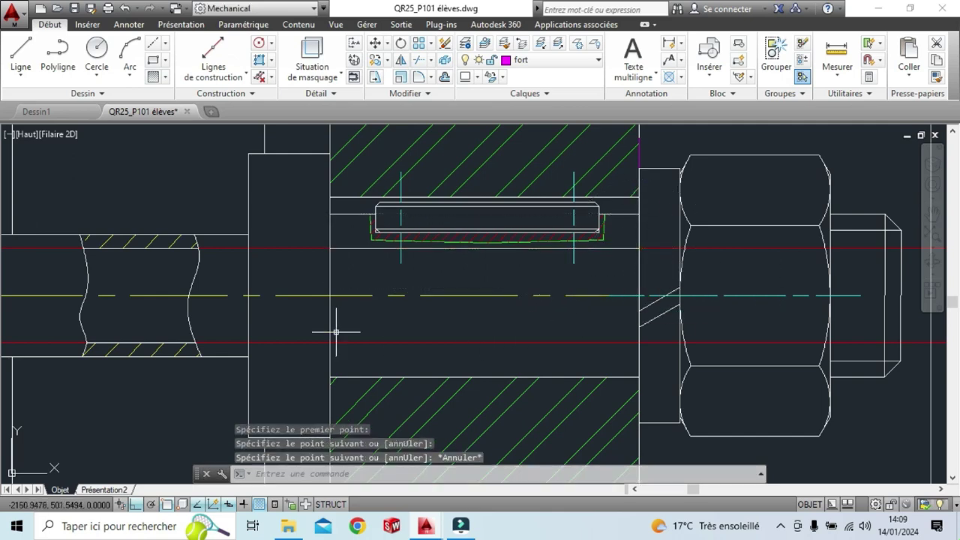
{"action": "left_click", "coordinate": [11, 49]}
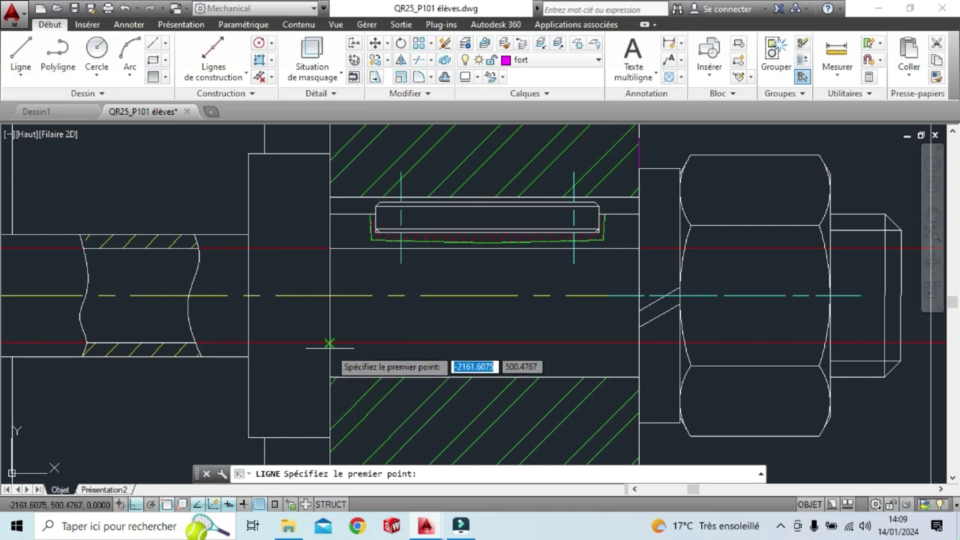
{"action": "left_click", "coordinate": [329, 343]}
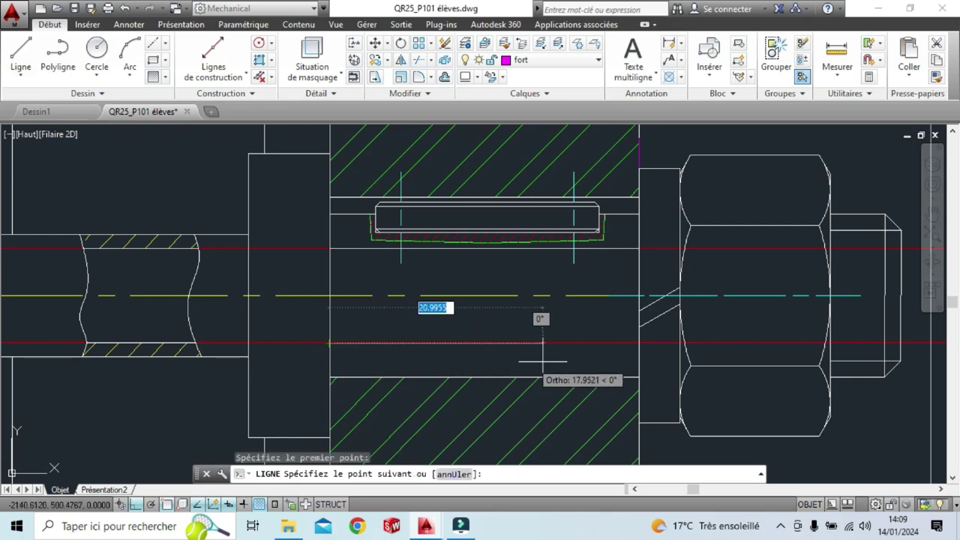
{"action": "left_click", "coordinate": [638, 343]}
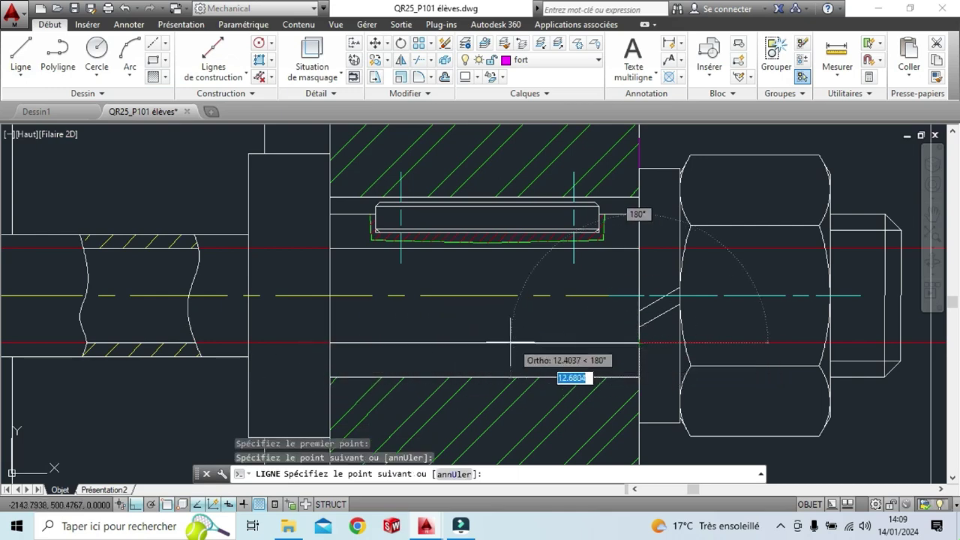
{"action": "key", "text": "Escape"}
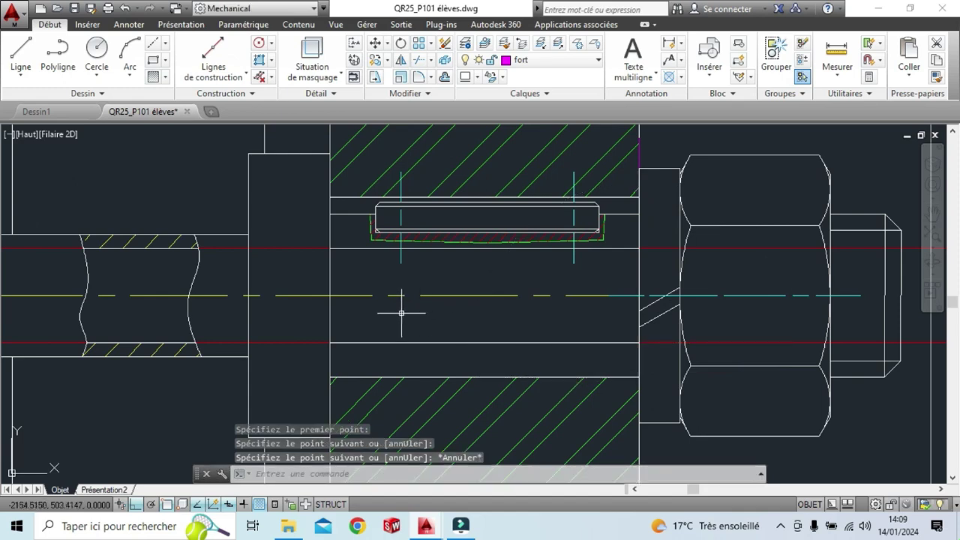
{"action": "middle_click_drag", "start_coordinate": [494, 300], "coordinate": [426, 318]}
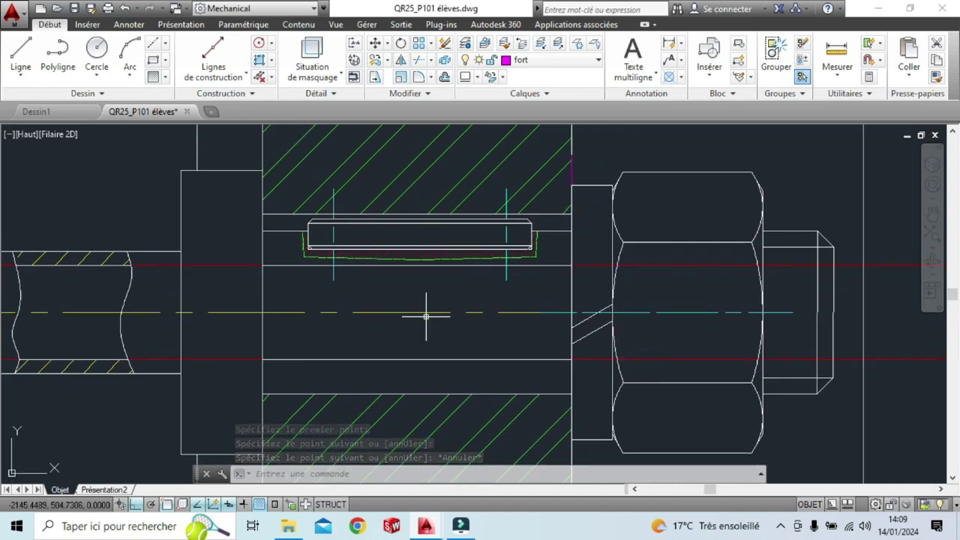
Delete the green dashed keyway outline and draw a five-point spline break line left of the key, Ortho off.
{"action": "left_click", "coordinate": [422, 257]}
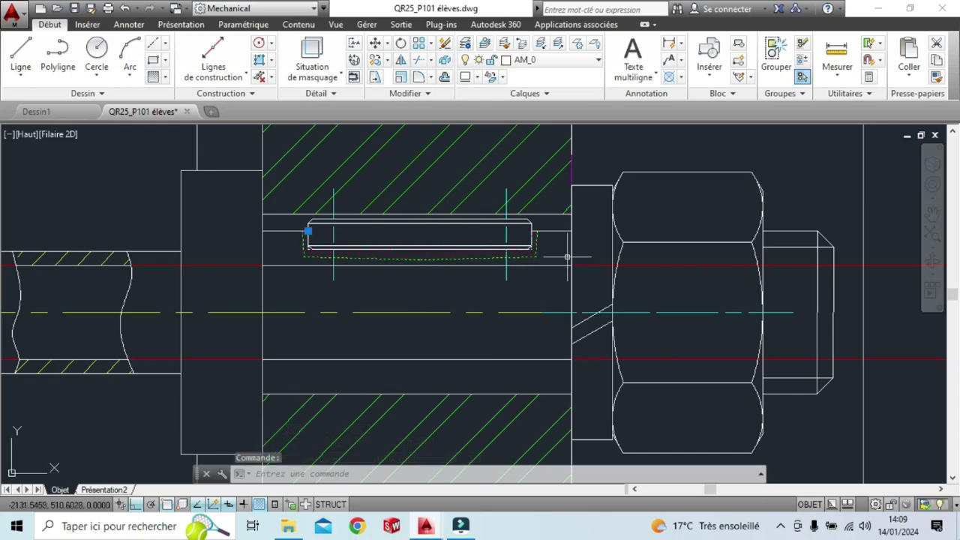
{"action": "key", "text": "Delete"}
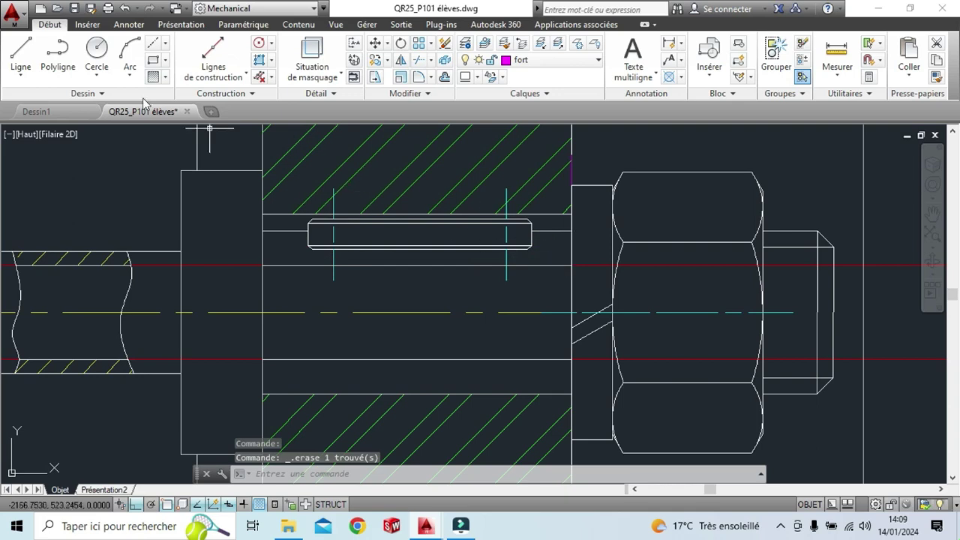
{"action": "left_click", "coordinate": [95, 96]}
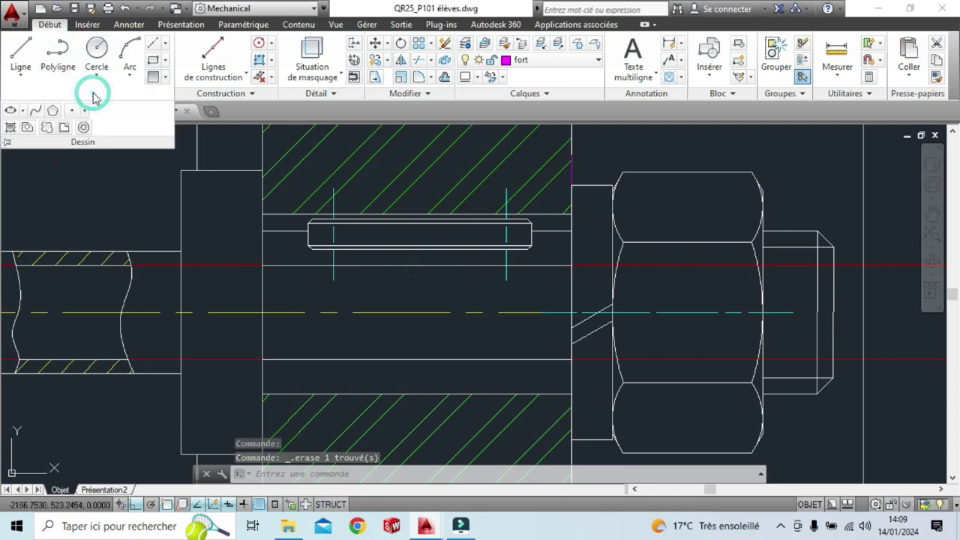
{"action": "left_click", "coordinate": [36, 111]}
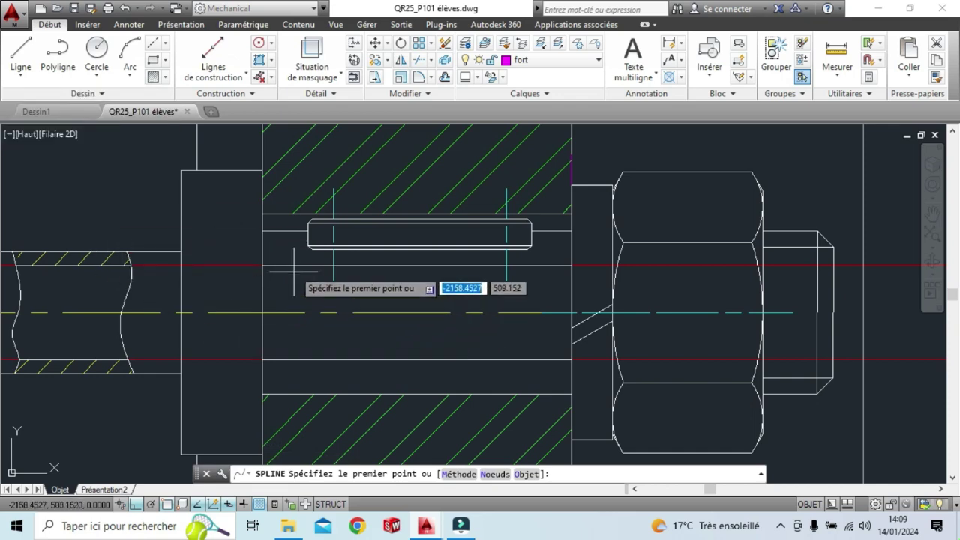
{"action": "left_click", "coordinate": [284, 230]}
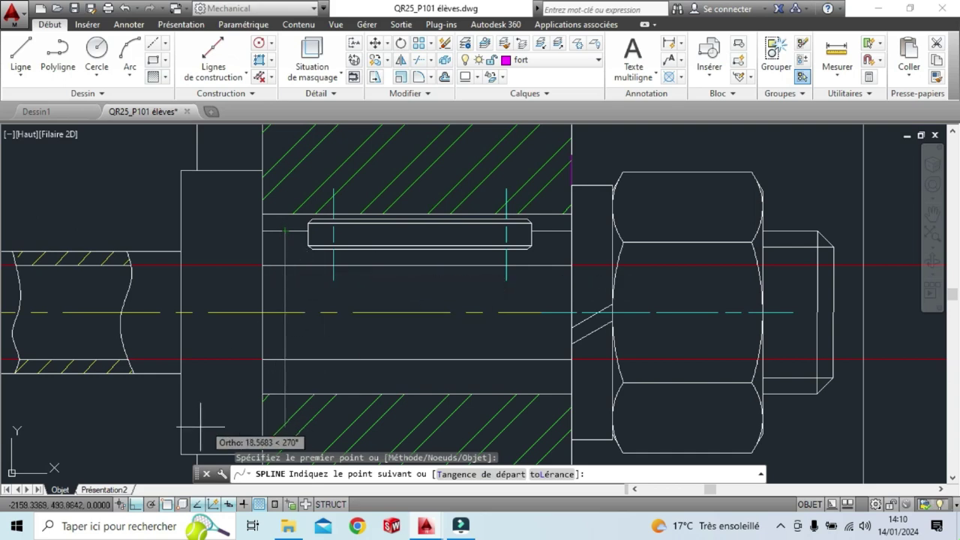
{"action": "left_click", "coordinate": [136, 506]}
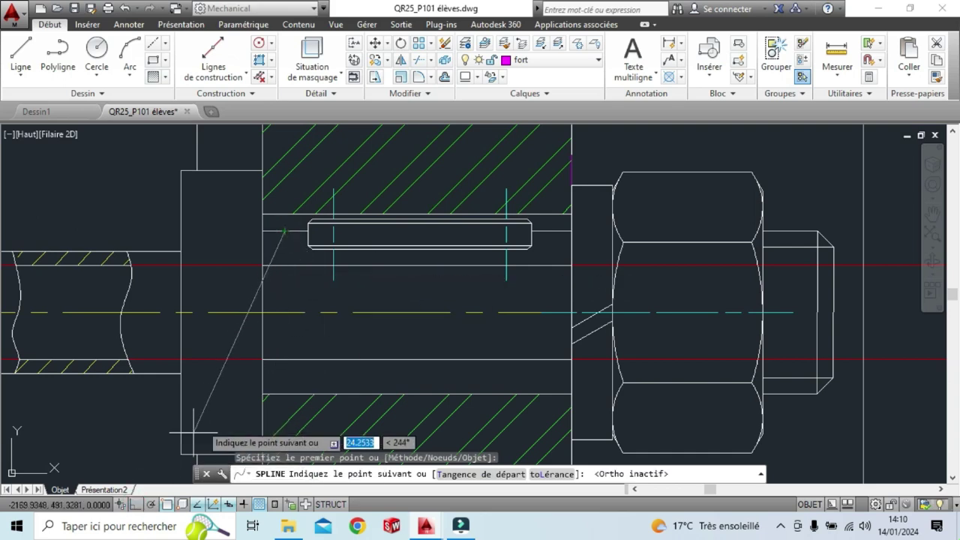
{"action": "left_click", "coordinate": [276, 264]}
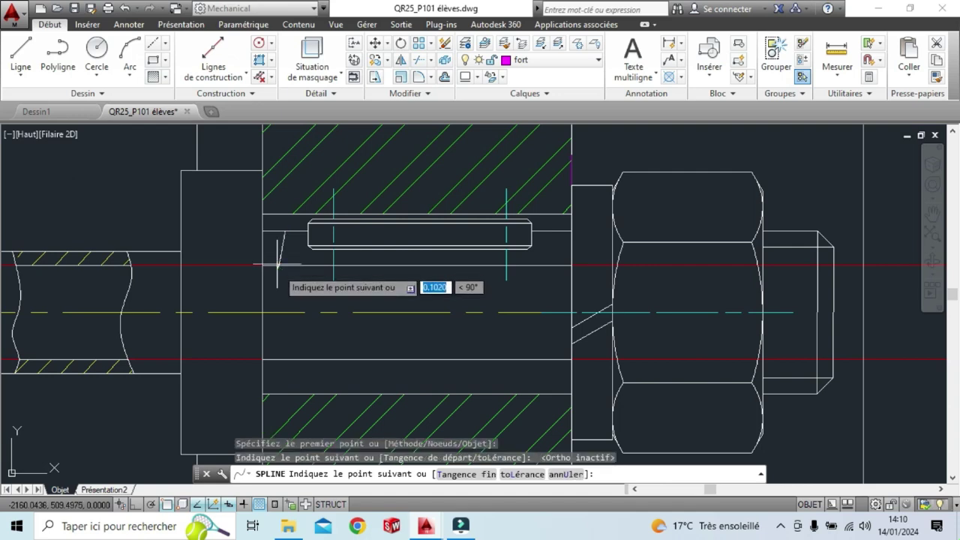
{"action": "left_click", "coordinate": [288, 310]}
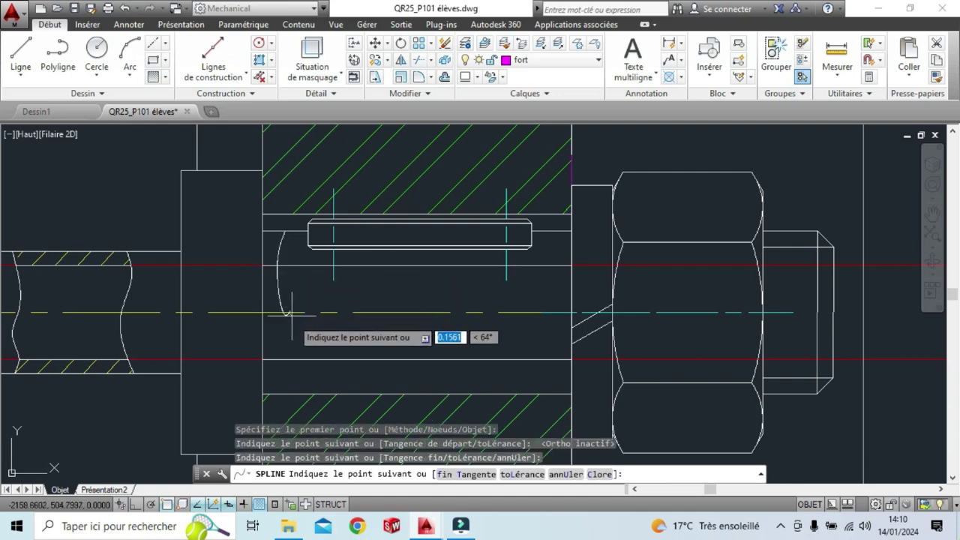
{"action": "left_click", "coordinate": [301, 361]}
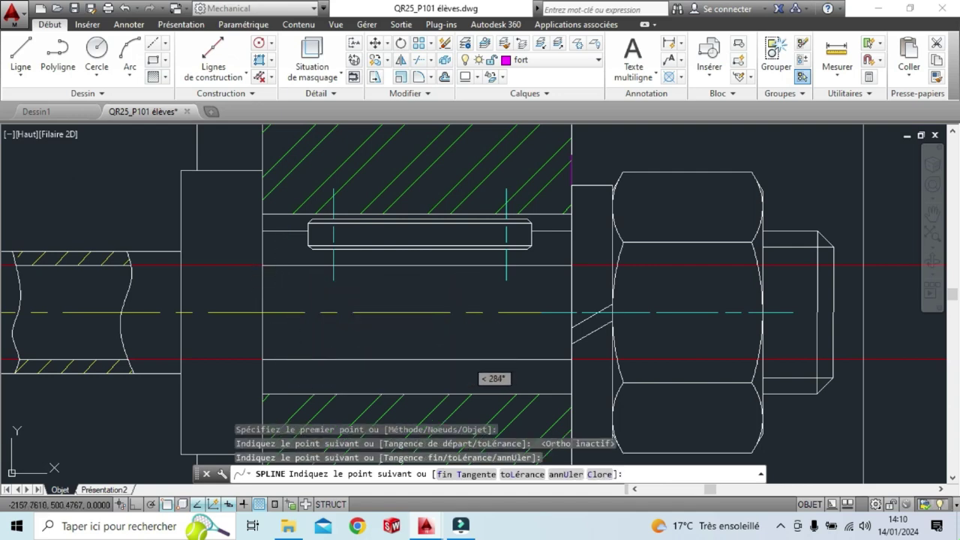
{"action": "left_click", "coordinate": [297, 393]}
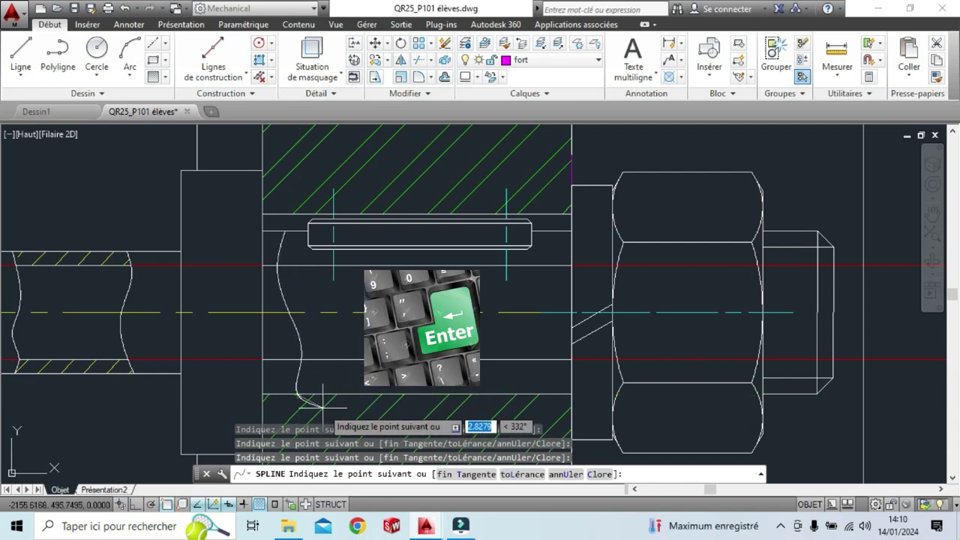
{"action": "key", "text": "Return"}
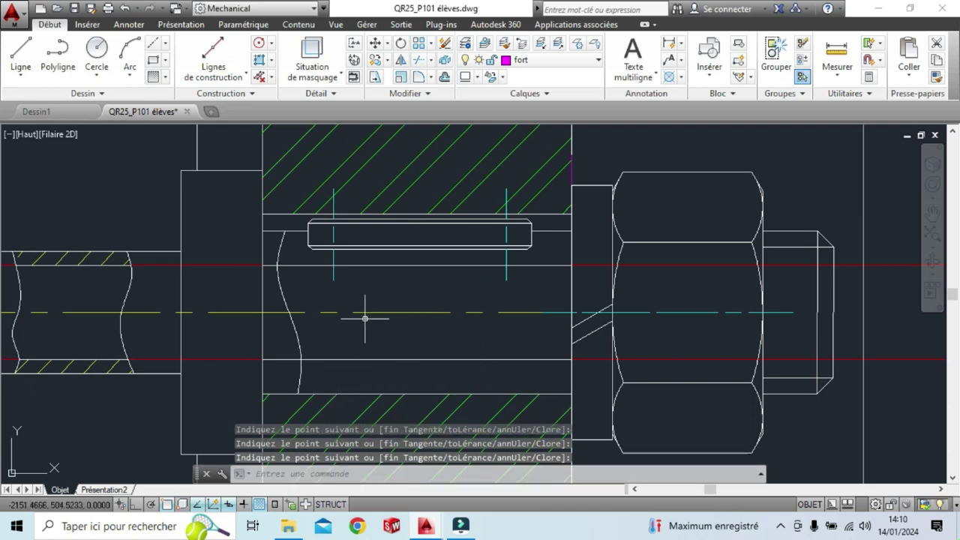
Draw a five-point spline break line from the shaft's top edge to its bottom edge, right of the key.
{"action": "left_click", "coordinate": [81, 96]}
{"action": "left_click", "coordinate": [36, 112]}
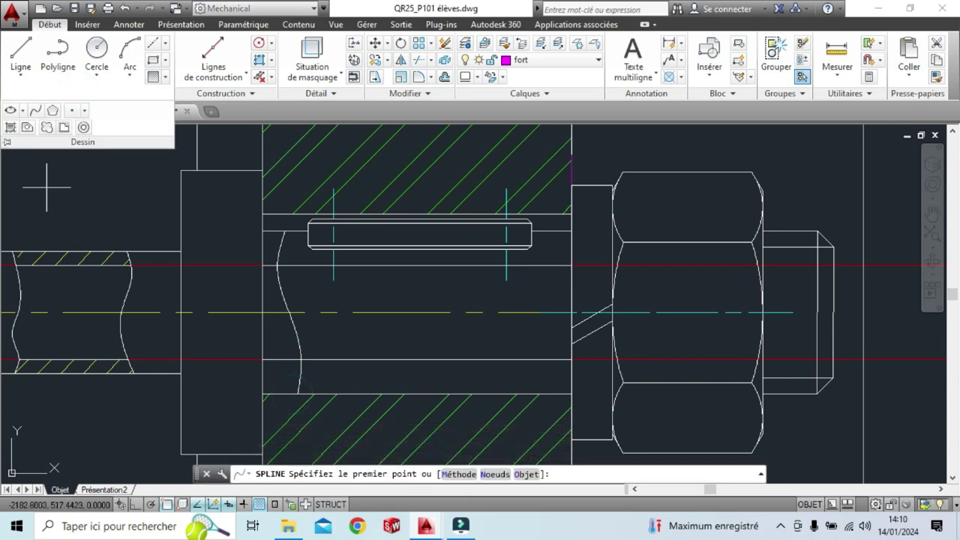
{"action": "left_click", "coordinate": [552, 231]}
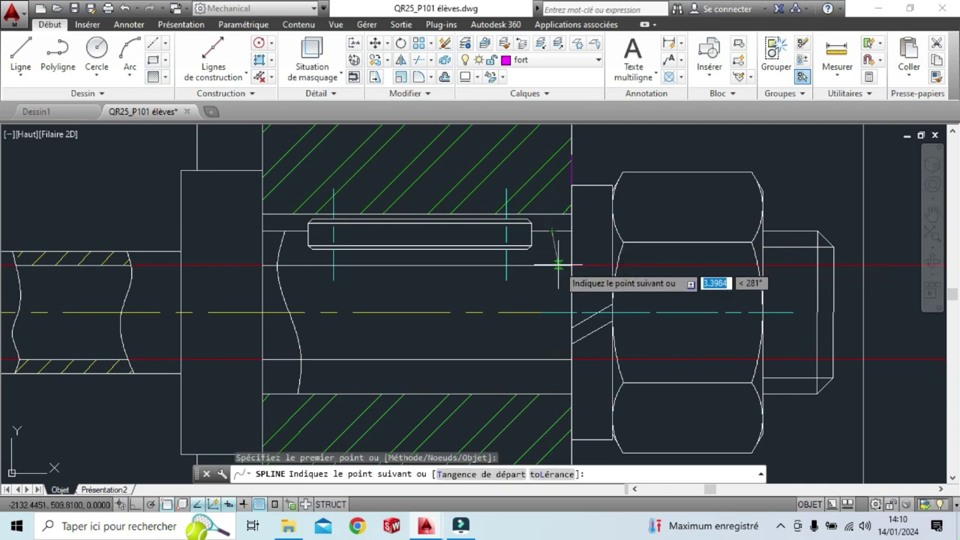
{"action": "left_click", "coordinate": [558, 265]}
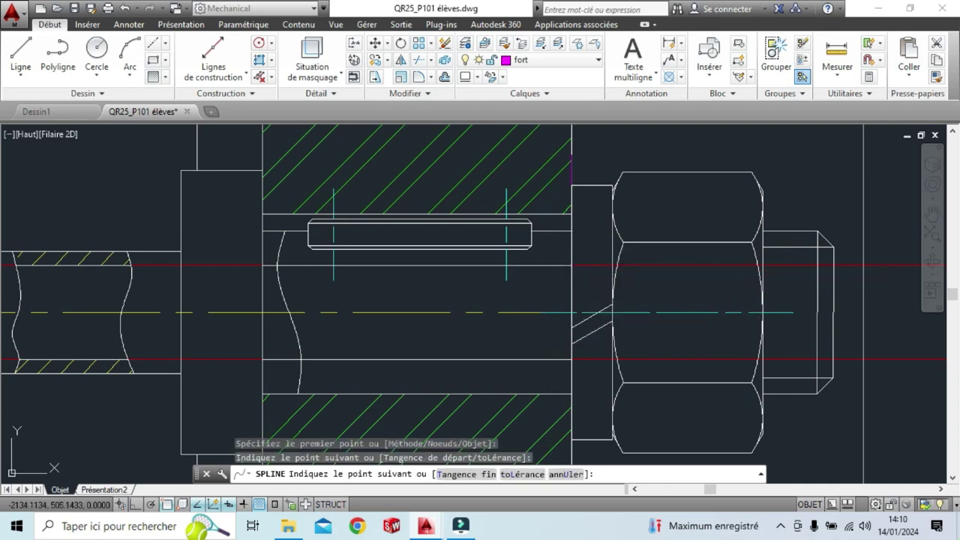
{"action": "left_click", "coordinate": [544, 312]}
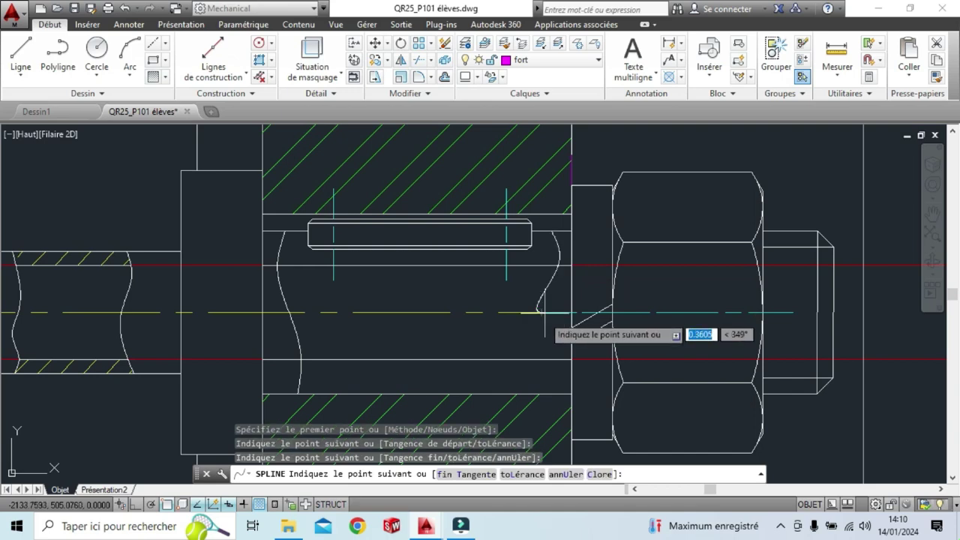
{"action": "left_click", "coordinate": [546, 360]}
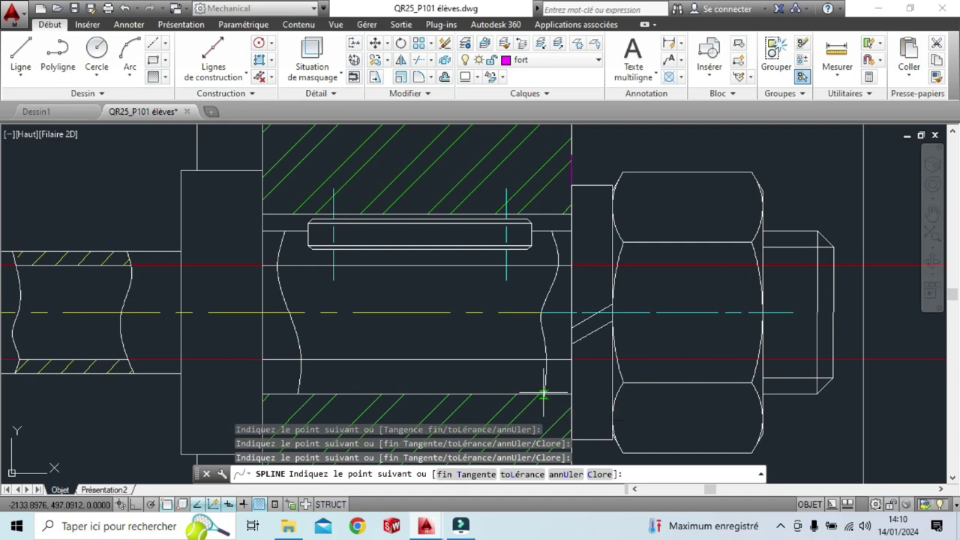
{"action": "left_click", "coordinate": [556, 417]}
{"action": "key", "text": "Return"}
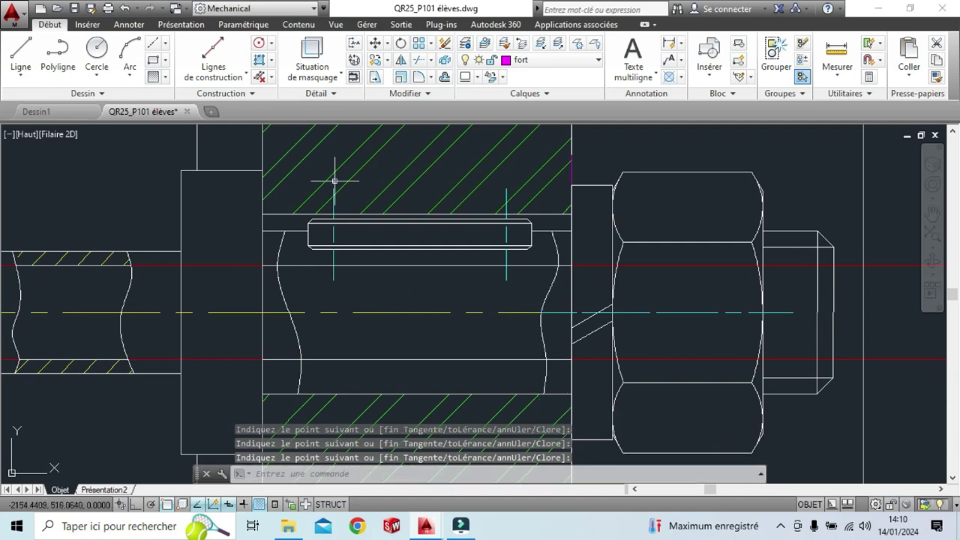
{"action": "left_click", "coordinate": [544, 61]}
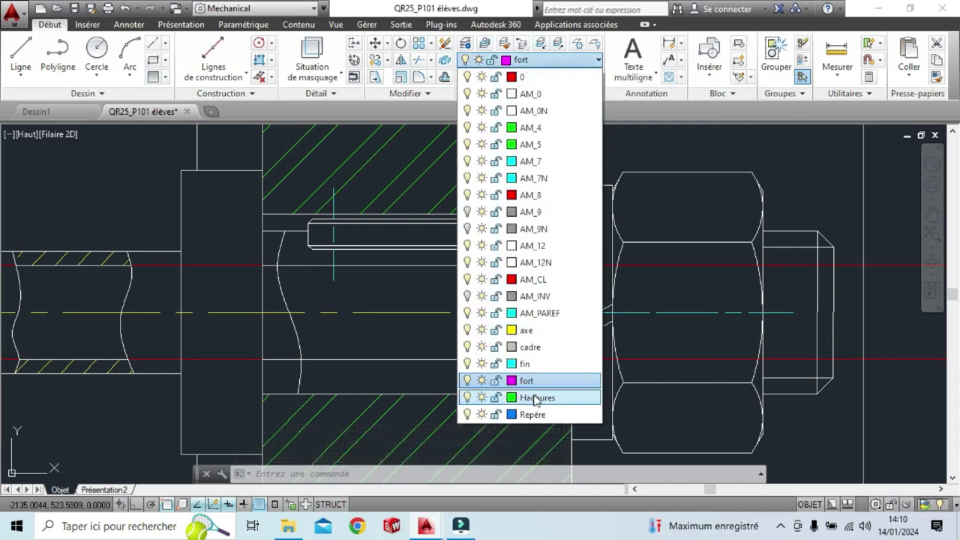
On layer Hachures, hatch the broken-out shaft section by copying the existing yellow ANSI31 hatch at scale 0.5.
{"action": "left_click", "coordinate": [535, 398]}
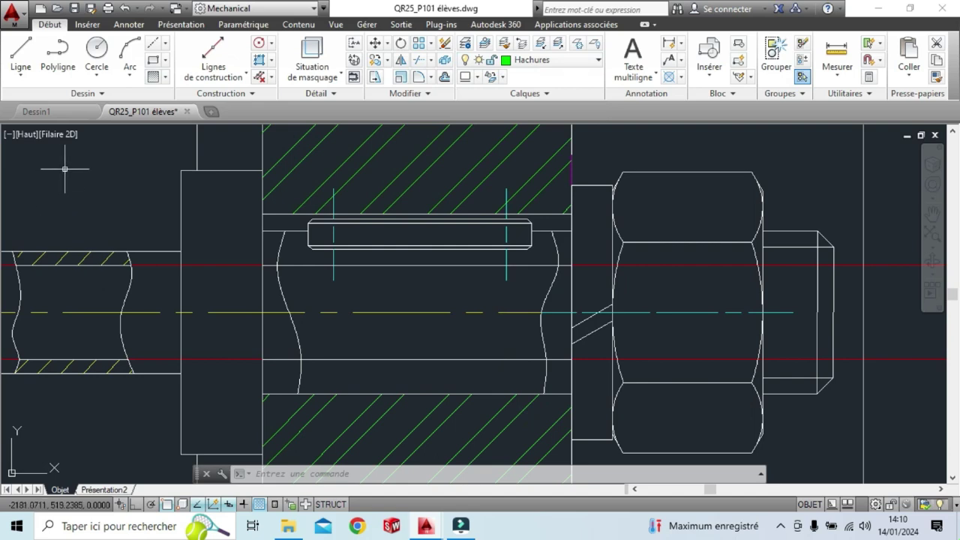
{"action": "left_click", "coordinate": [158, 76]}
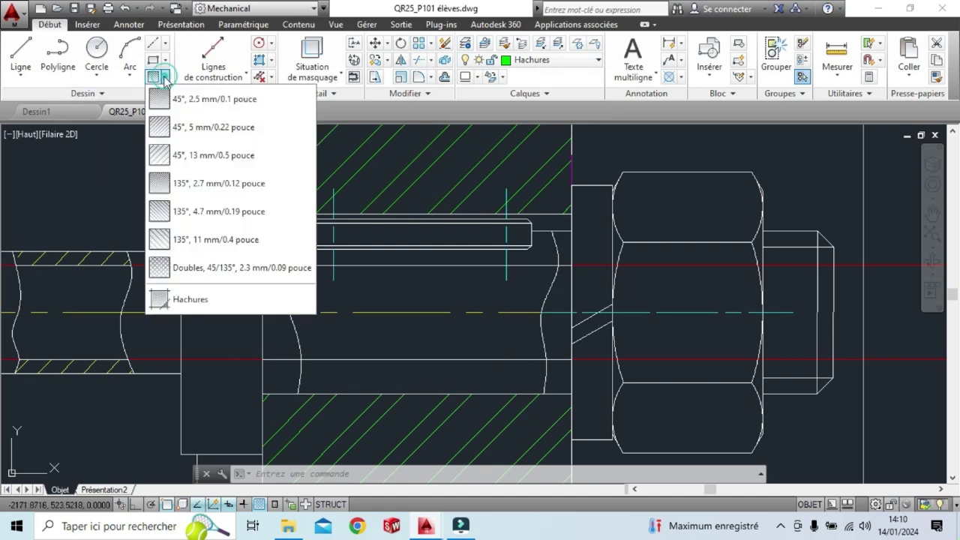
{"action": "left_click", "coordinate": [201, 305]}
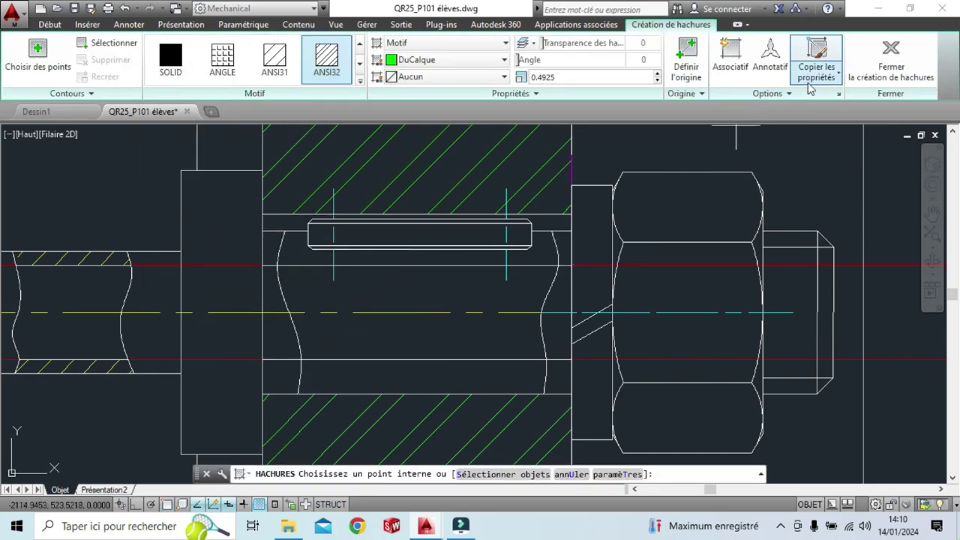
{"action": "left_click", "coordinate": [814, 57]}
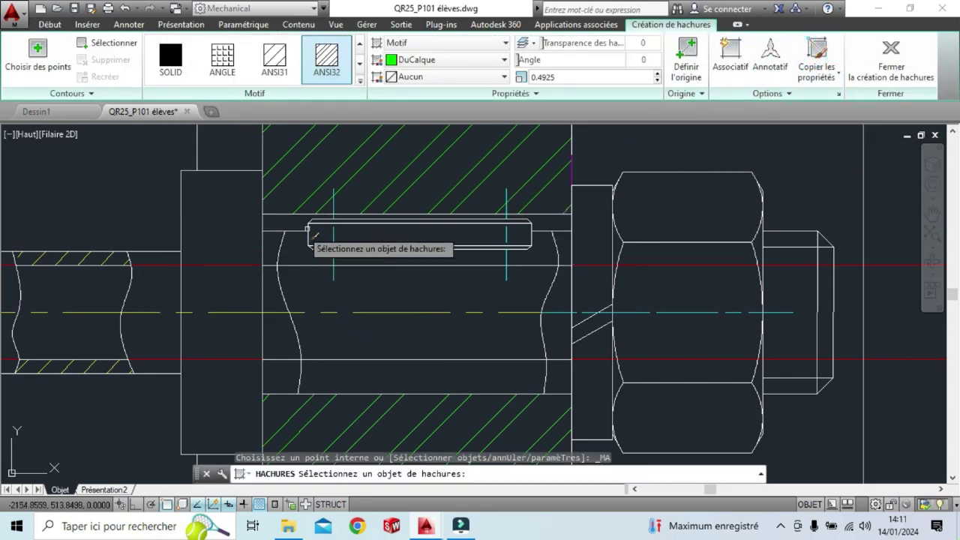
{"action": "left_click", "coordinate": [101, 257]}
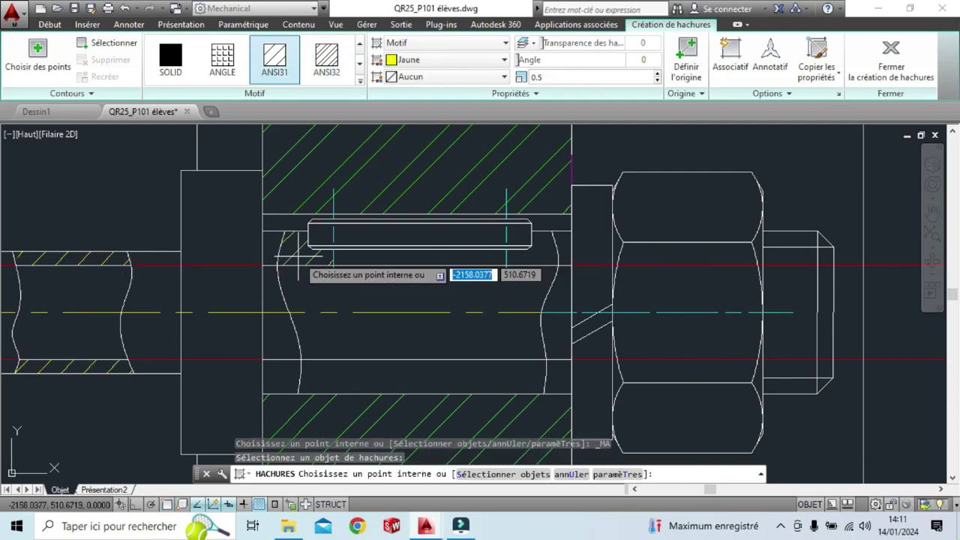
{"action": "left_click", "coordinate": [298, 257]}
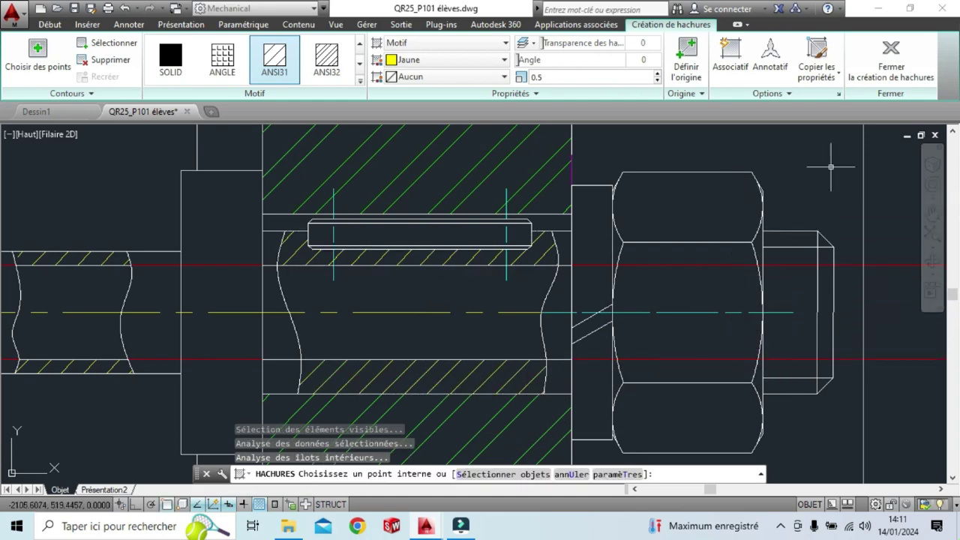
{"action": "key", "text": "Escape"}
{"action": "scroll", "coordinate": [735, 219], "scroll_direction": "down", "scroll_amount": 2}
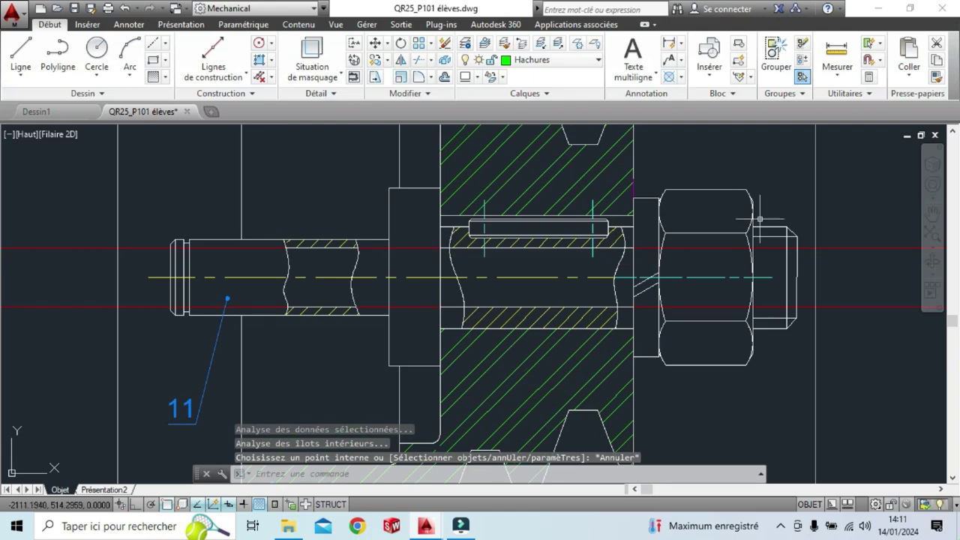
Erase all the red construction lines.
{"action": "scroll", "coordinate": [755, 221], "scroll_direction": "down", "scroll_amount": 2}
{"action": "middle_click_drag", "start_coordinate": [784, 210], "coordinate": [665, 226]}
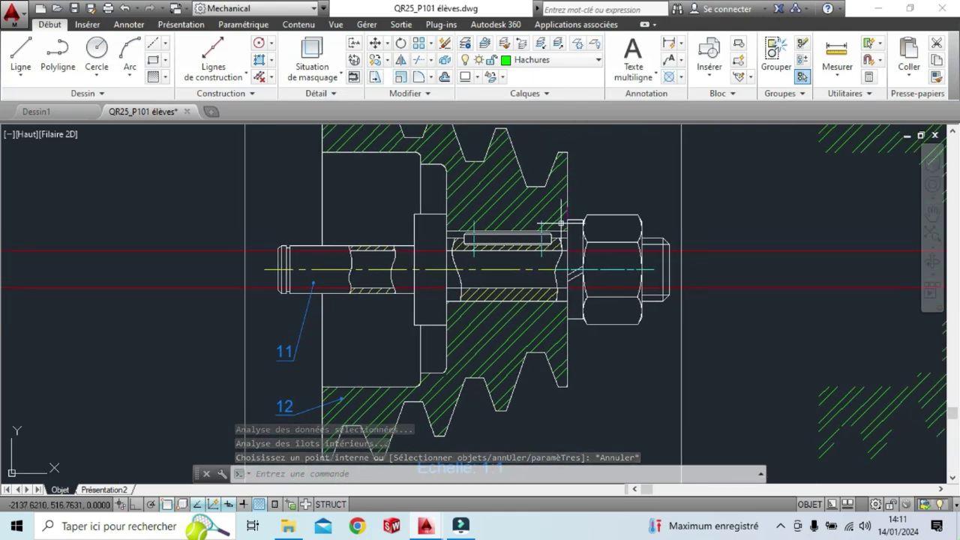
{"action": "left_click", "coordinate": [259, 77]}
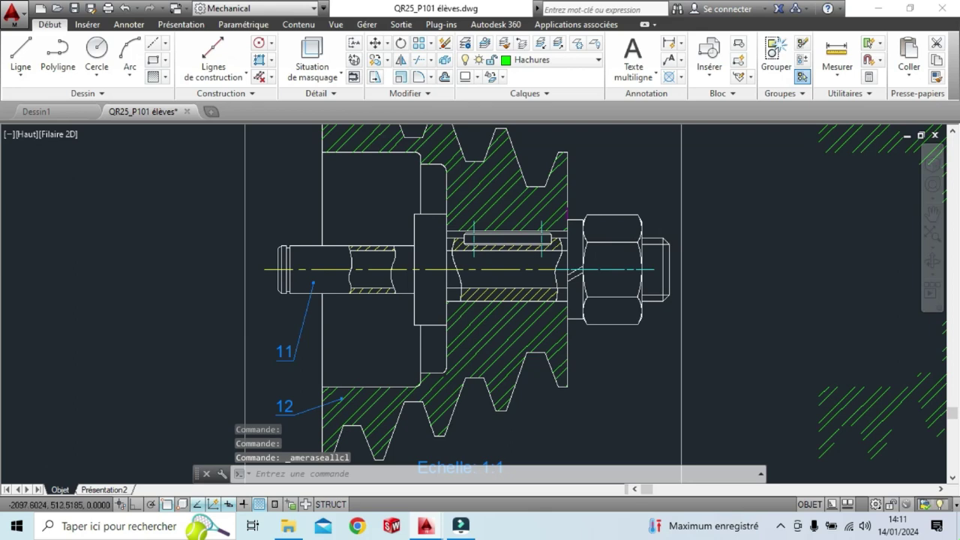
Delete the stray hatch copies lying outside the drawing frame on the right.
{"action": "scroll", "coordinate": [705, 241], "scroll_direction": "down", "scroll_amount": 2}
{"action": "middle_click_drag", "start_coordinate": [753, 255], "coordinate": [590, 276]}
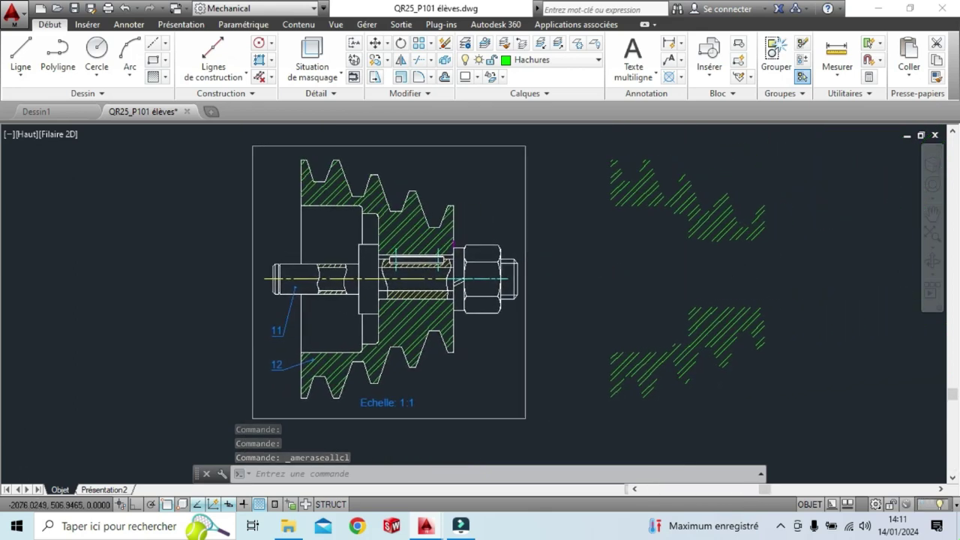
{"action": "left_click", "coordinate": [702, 229]}
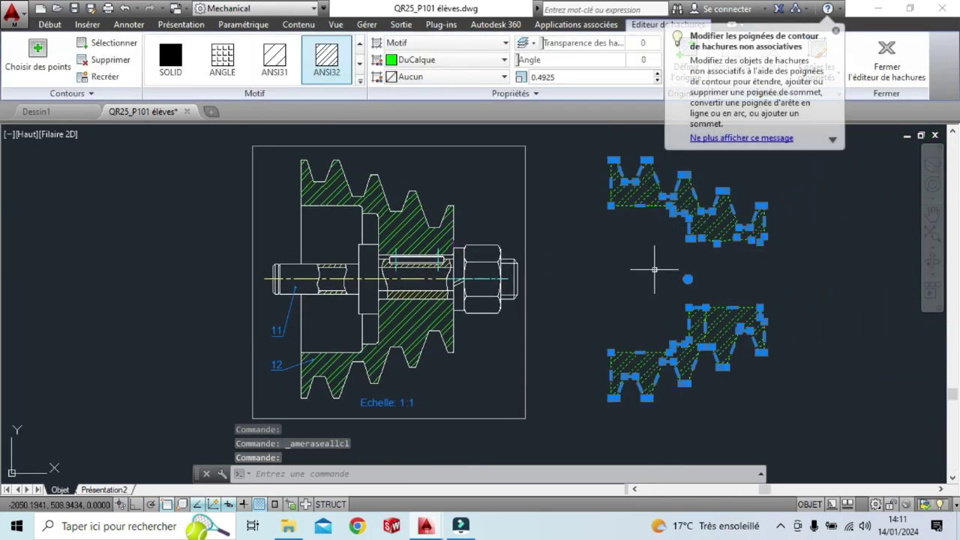
{"action": "key", "text": "Delete"}
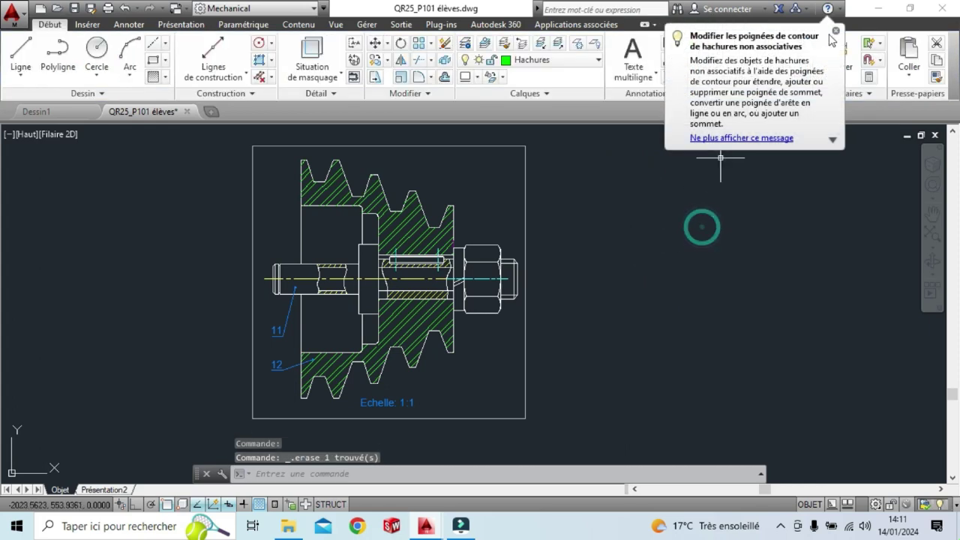
{"action": "left_click", "coordinate": [836, 33]}
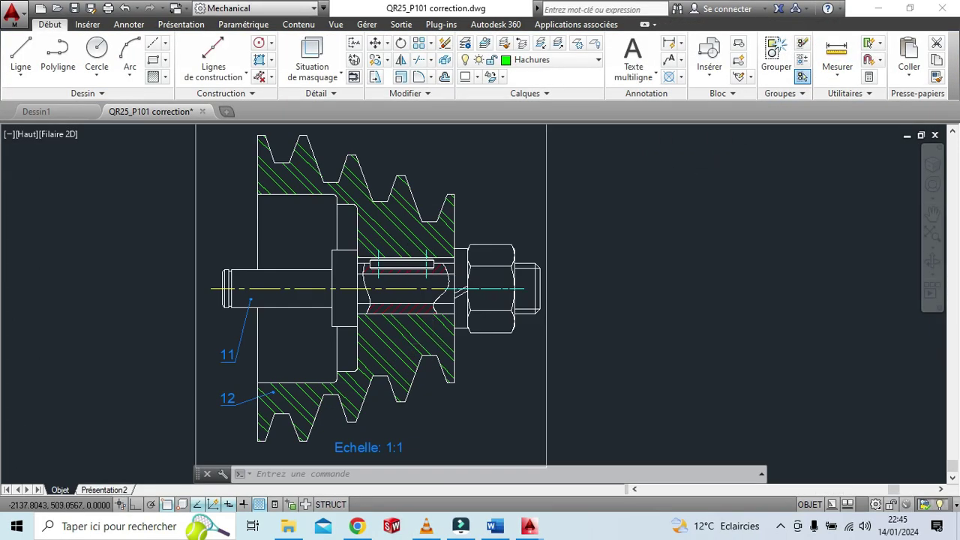
Trim the shaft line end past the left break line, using both spline break lines as cutting edges.
{"action": "scroll", "coordinate": [425, 272], "scroll_direction": "up", "scroll_amount": 5}
{"action": "middle_click_drag", "start_coordinate": [104, 239], "coordinate": [256, 242]}
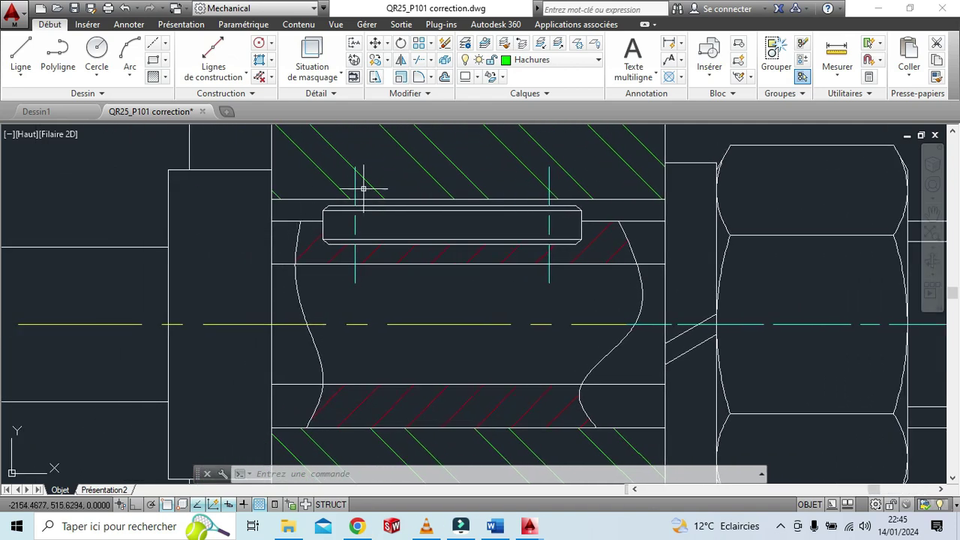
{"action": "left_click", "coordinate": [432, 63]}
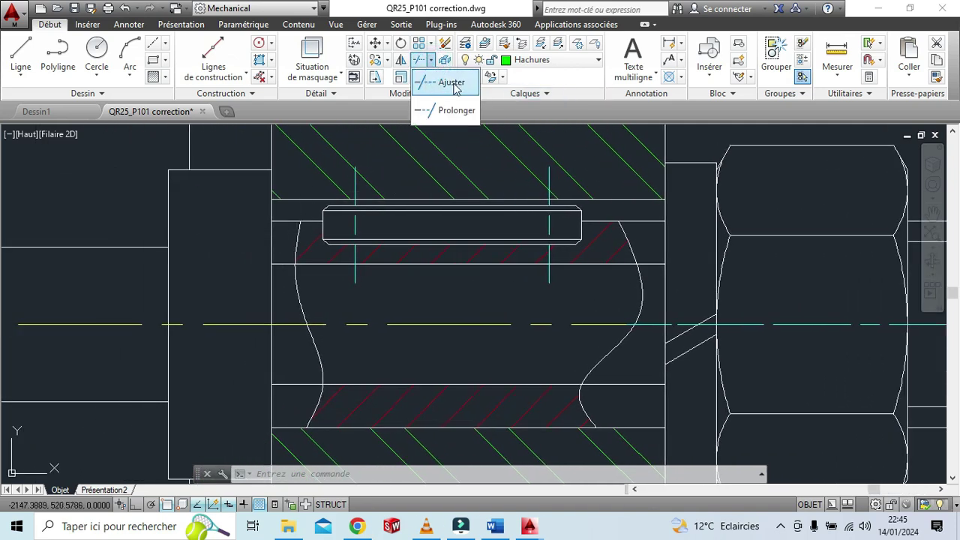
{"action": "left_click", "coordinate": [451, 83]}
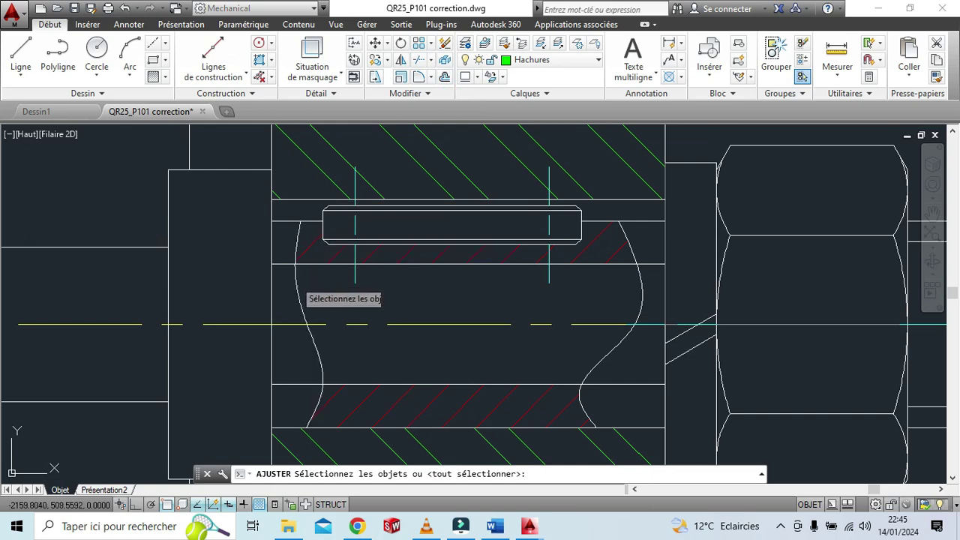
{"action": "left_click", "coordinate": [298, 286]}
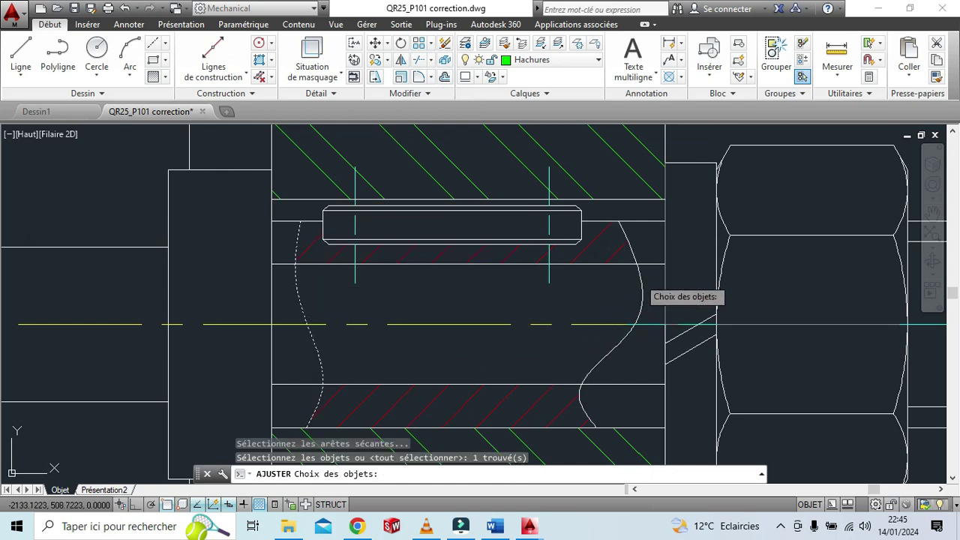
{"action": "left_click", "coordinate": [639, 279]}
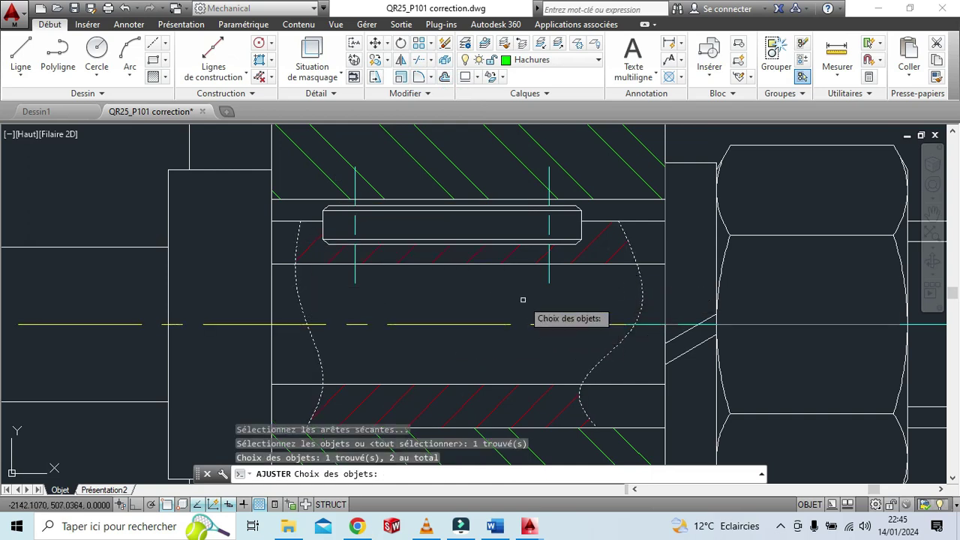
{"action": "key", "text": "Return"}
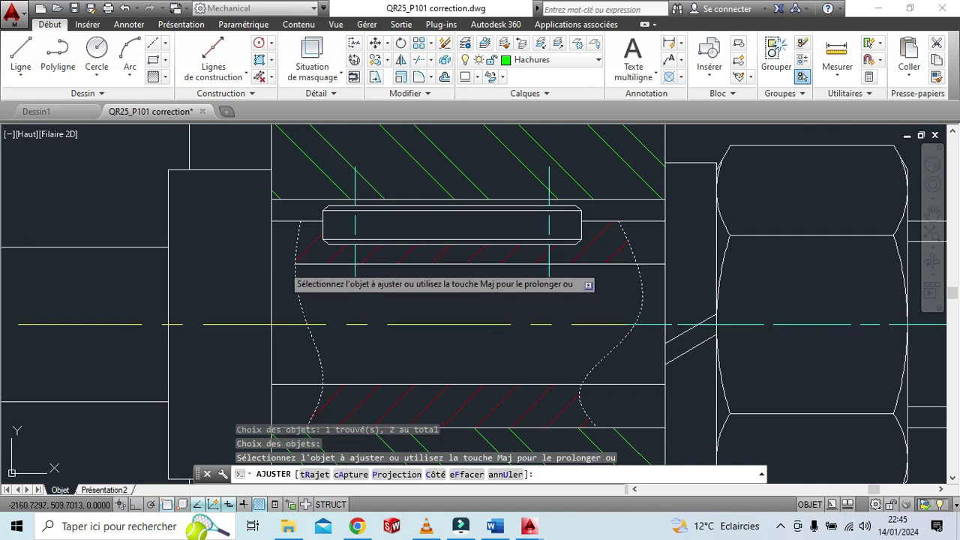
{"action": "left_click", "coordinate": [293, 385]}
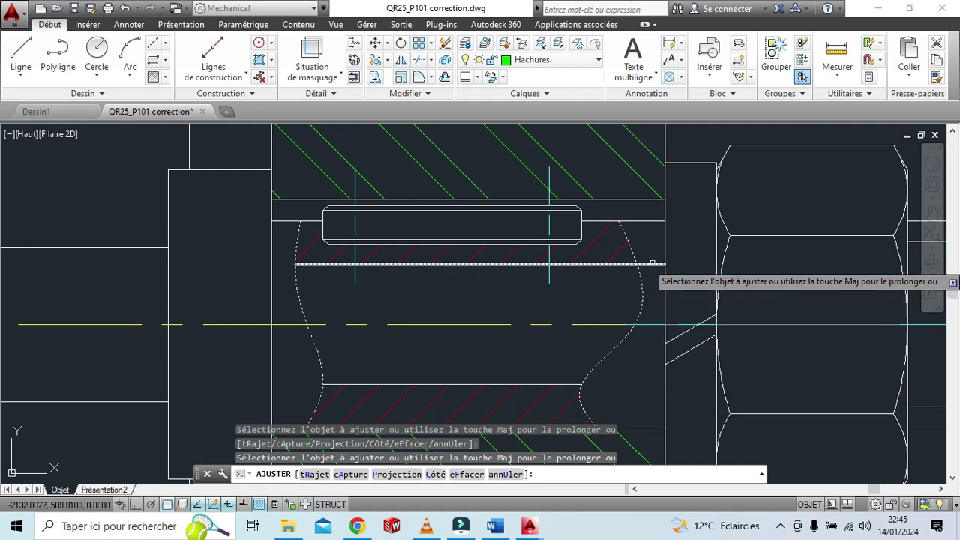
{"action": "key", "text": "Escape"}
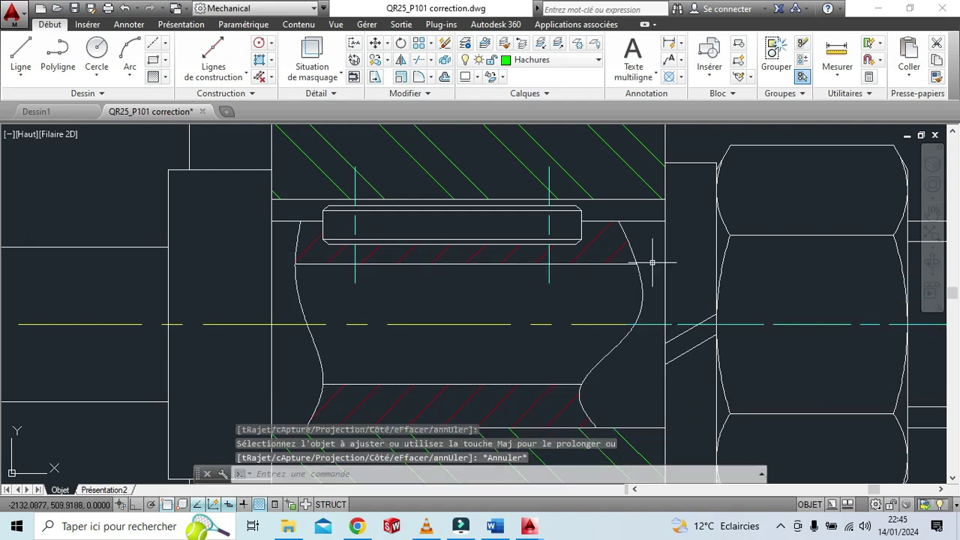
{"action": "middle_click", "coordinate": [653, 264]}
{"action": "middle_click", "coordinate": [652, 264]}
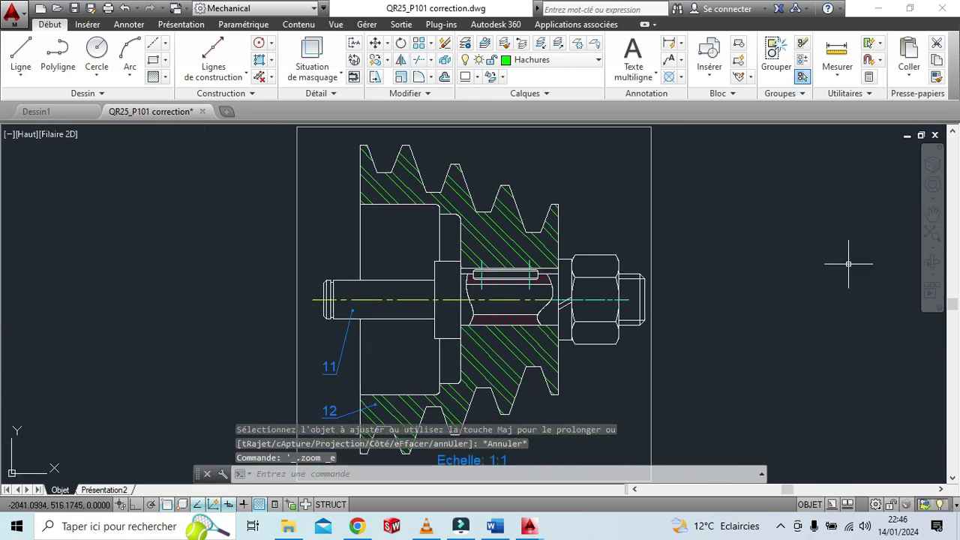